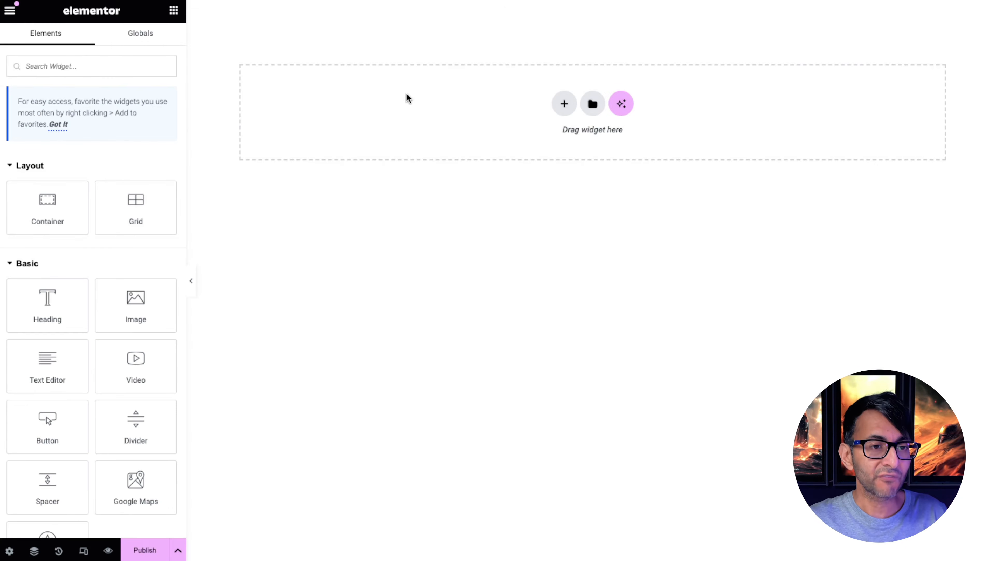
Insert a Flexbox container with a two-column structure of equal widths
left_click(565, 105)
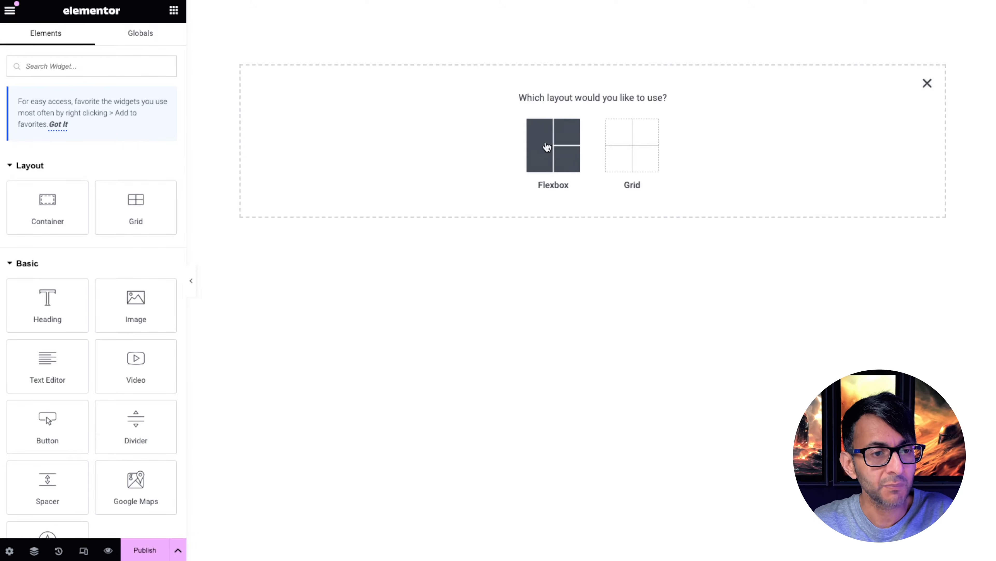
left_click(550, 145)
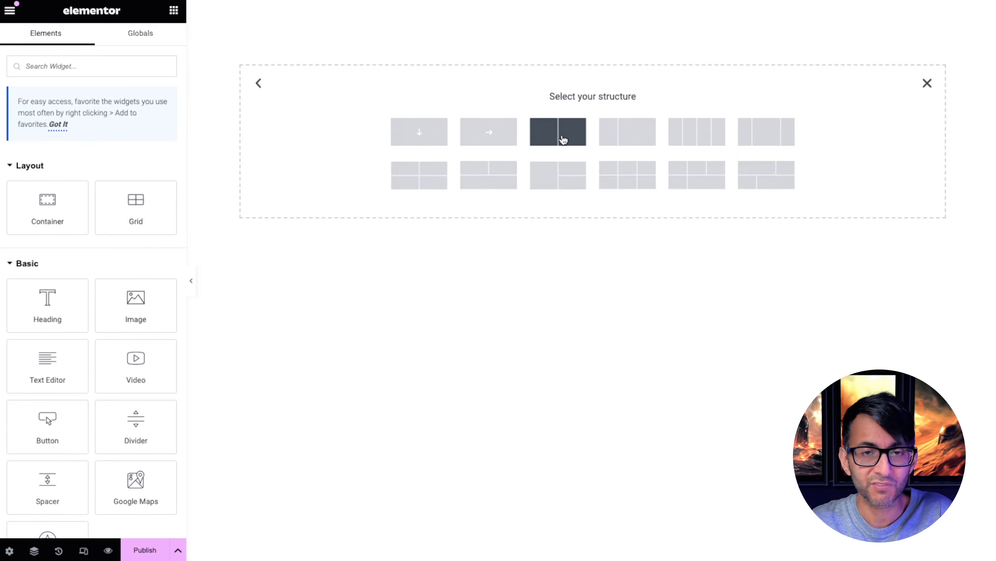
left_click(561, 138)
mouse_move(601, 35)
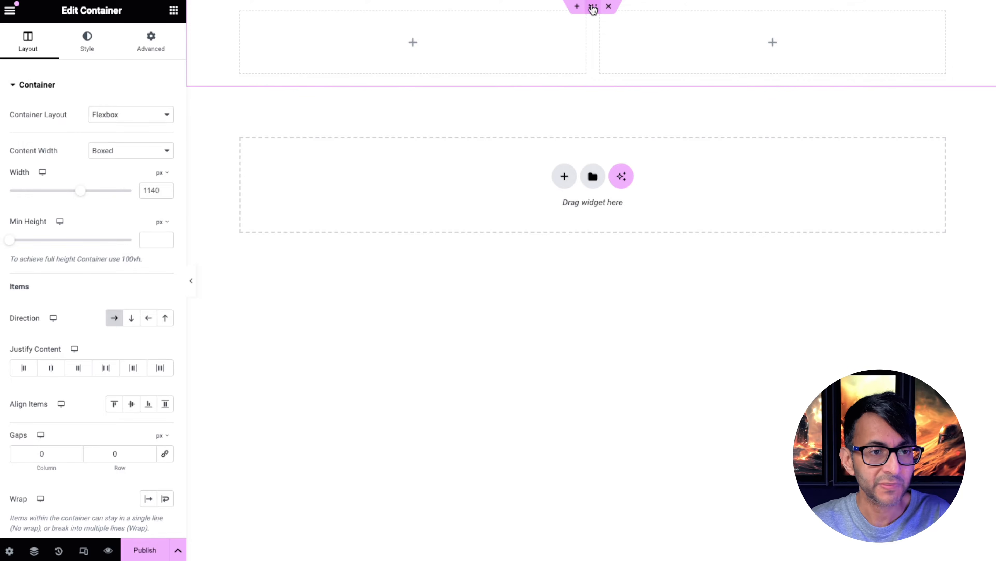
Set the padding of the parent container and its child containers to 0 px on all sides
left_click(161, 50)
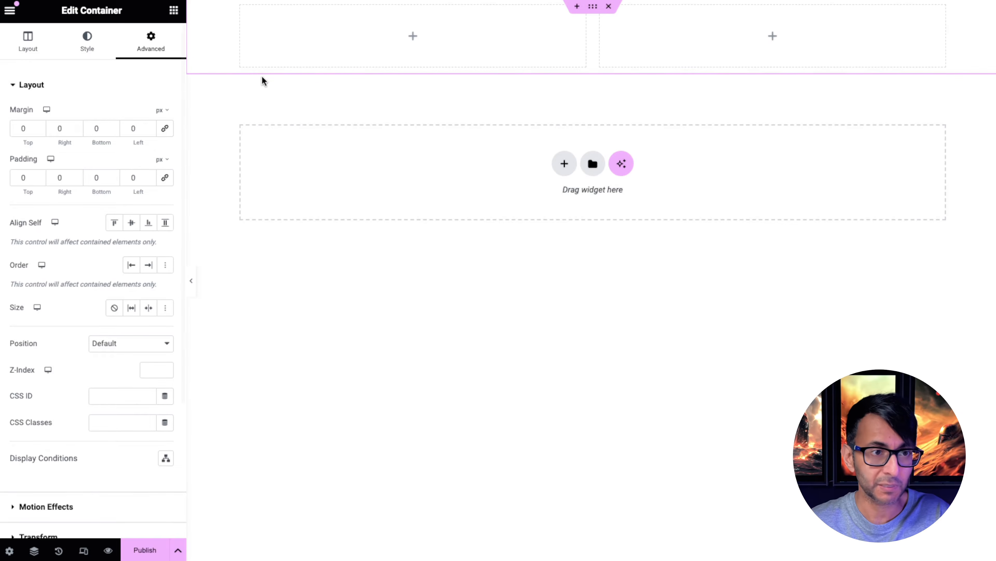
left_click(244, 20)
left_click(165, 55)
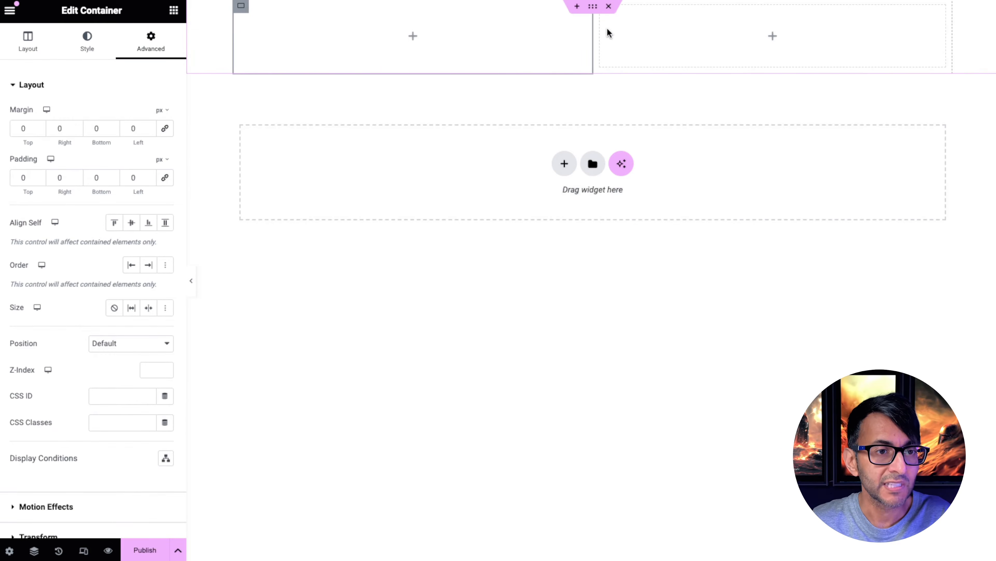
Show the Navigator and set the parent container's right and left padding to 20 px each
left_click(34, 552)
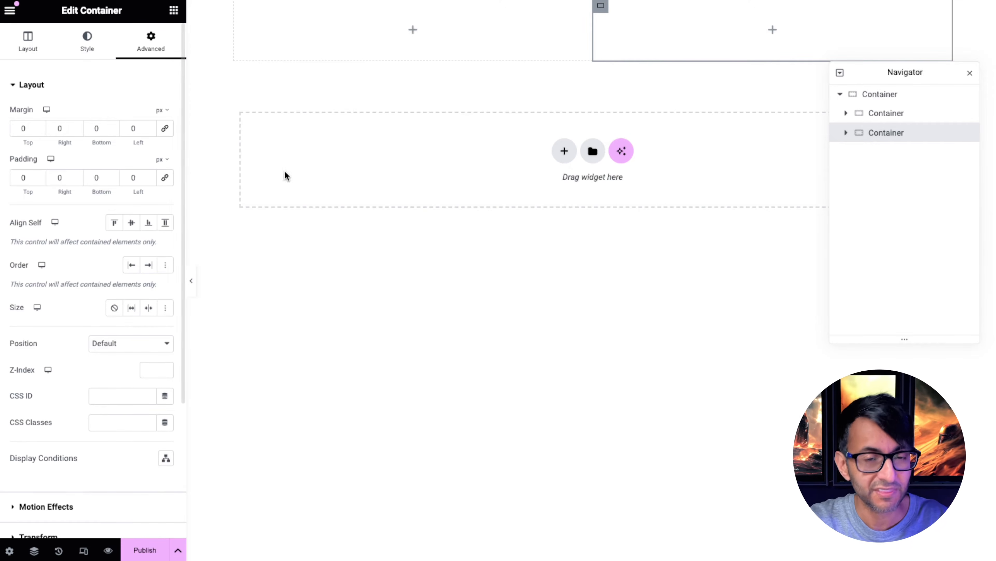
left_click(890, 95)
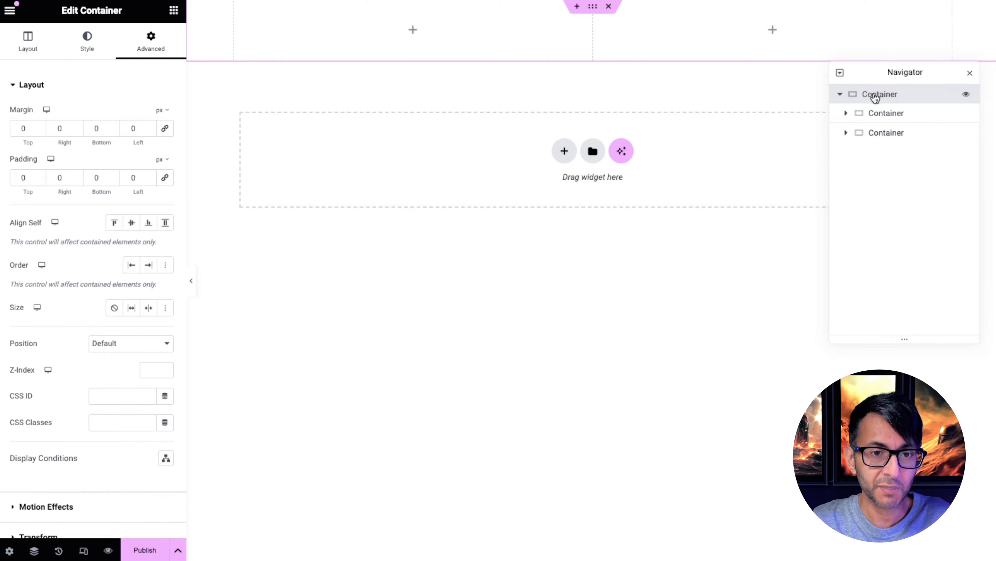
left_click(27, 42)
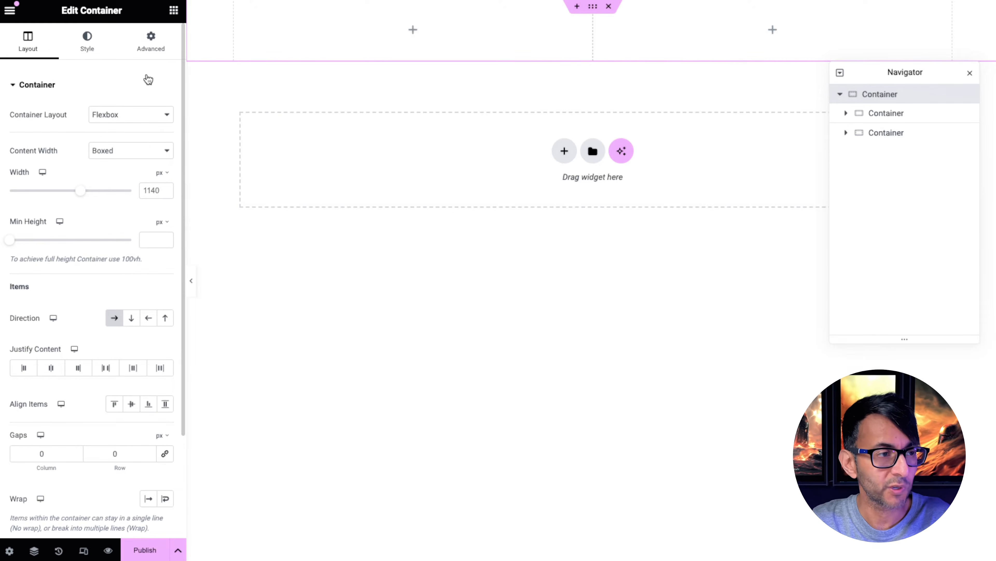
left_click(151, 47)
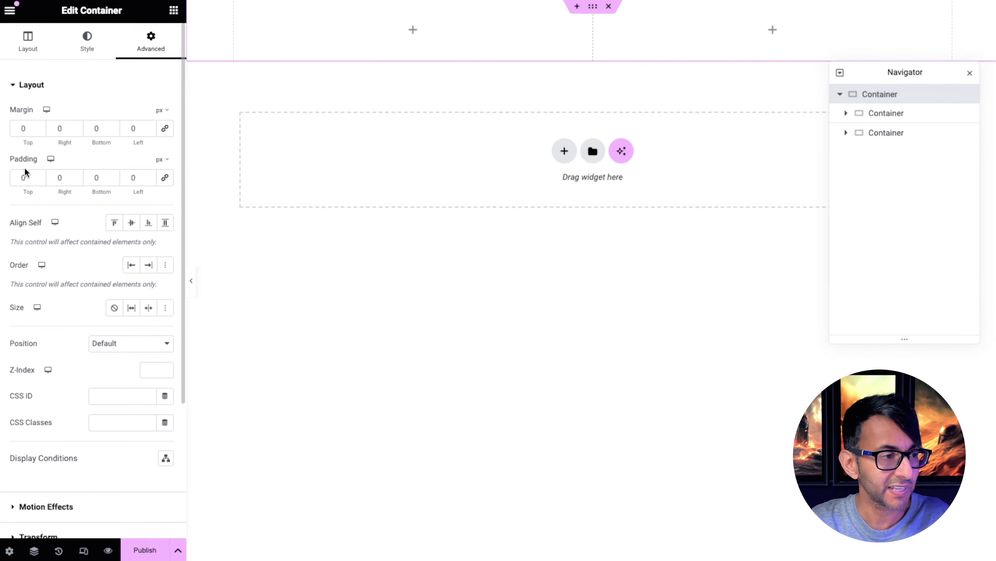
left_click_drag(63, 179, 42, 179)
type("20")
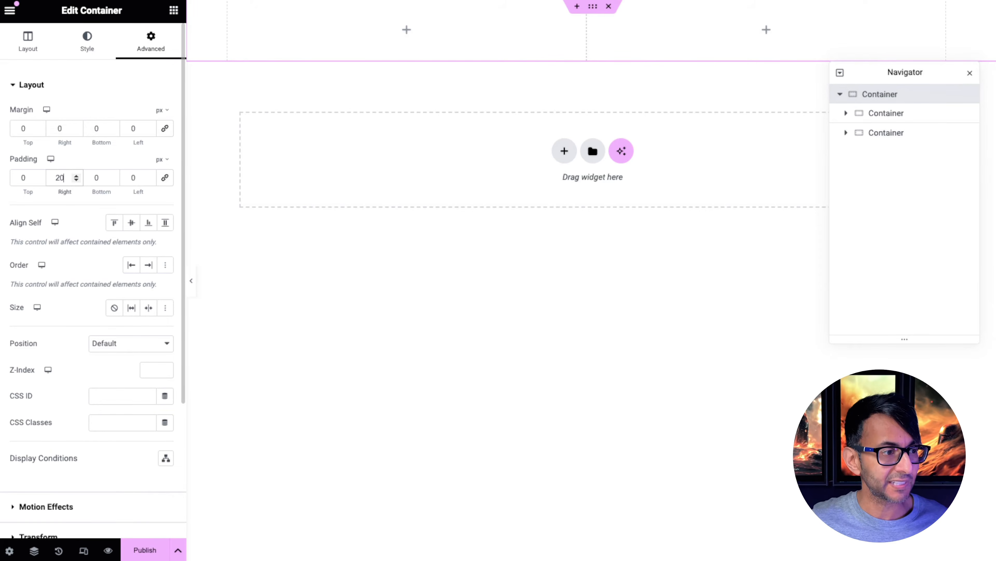
key("Tab")
key("Tab")
type("20")
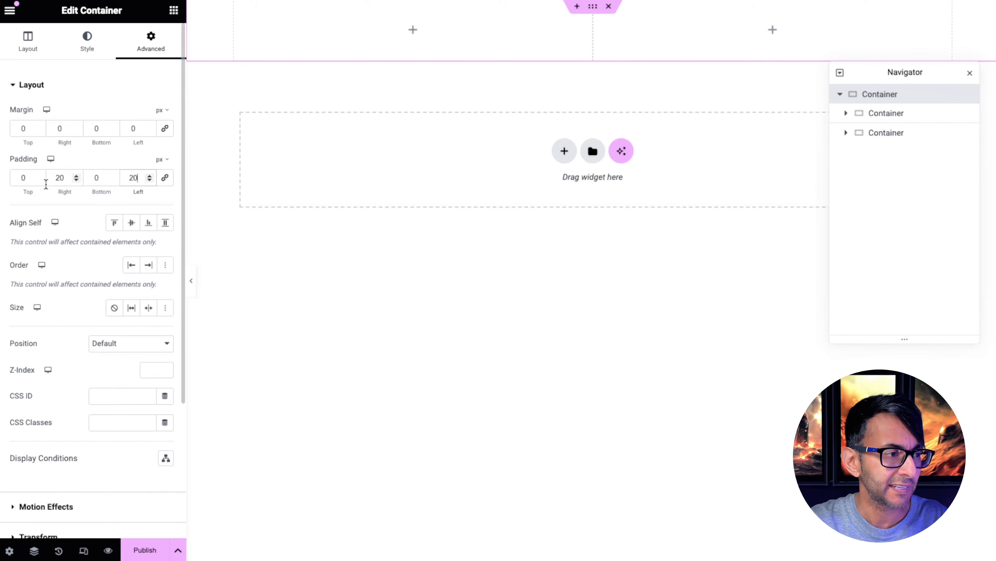
Set the parent container's top padding to 25 px, leaving its bottom padding at 0
left_click_drag(28, 177, 18, 171)
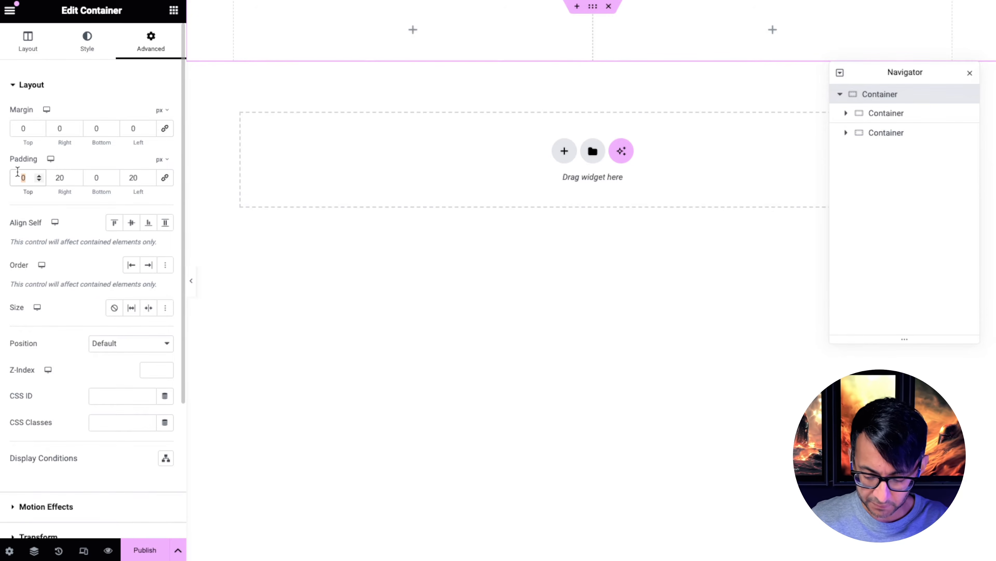
type("25")
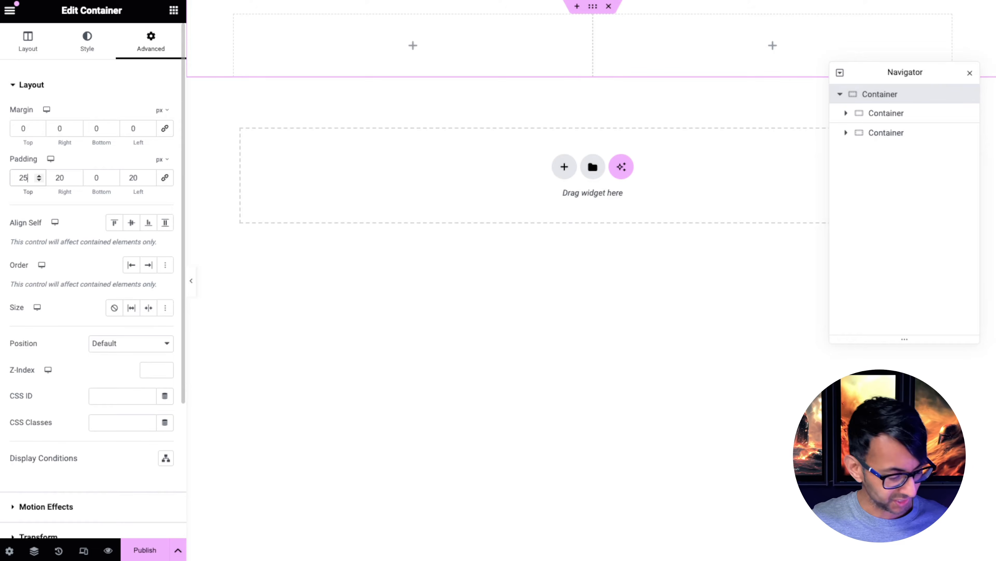
key("Tab")
key("Tab")
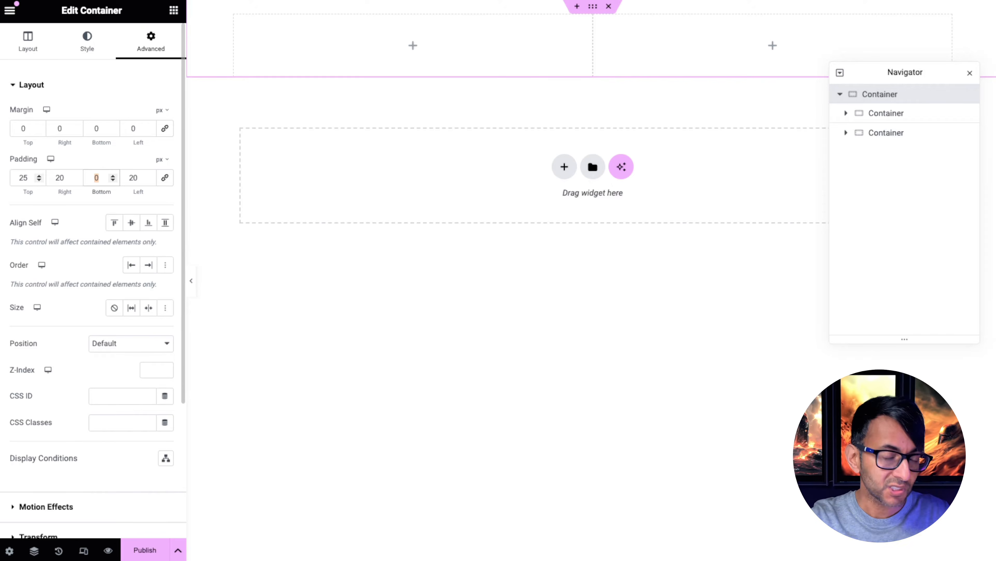
Set the parent container's column gap to 25 px
left_click(29, 43)
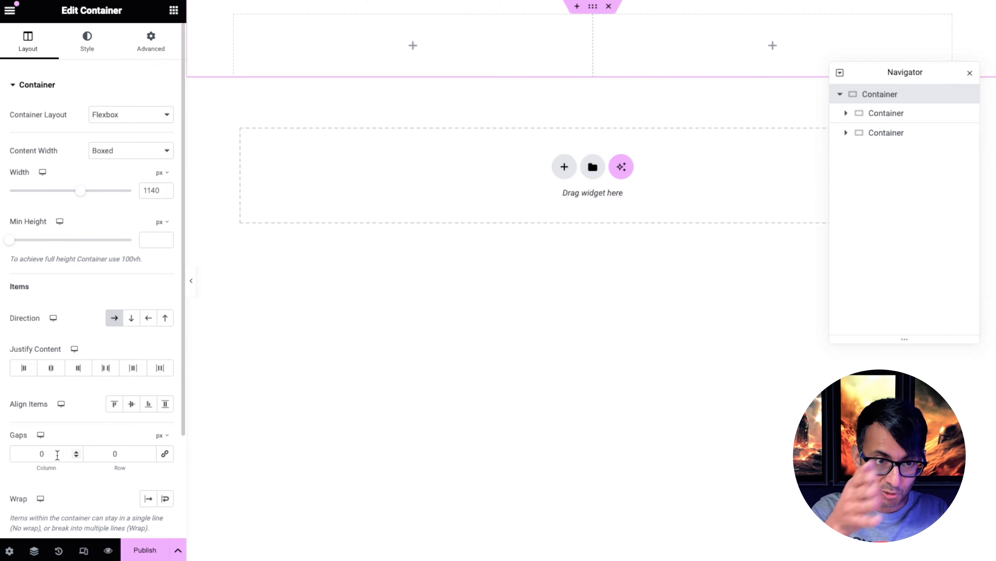
double_click(57, 455)
type("25")
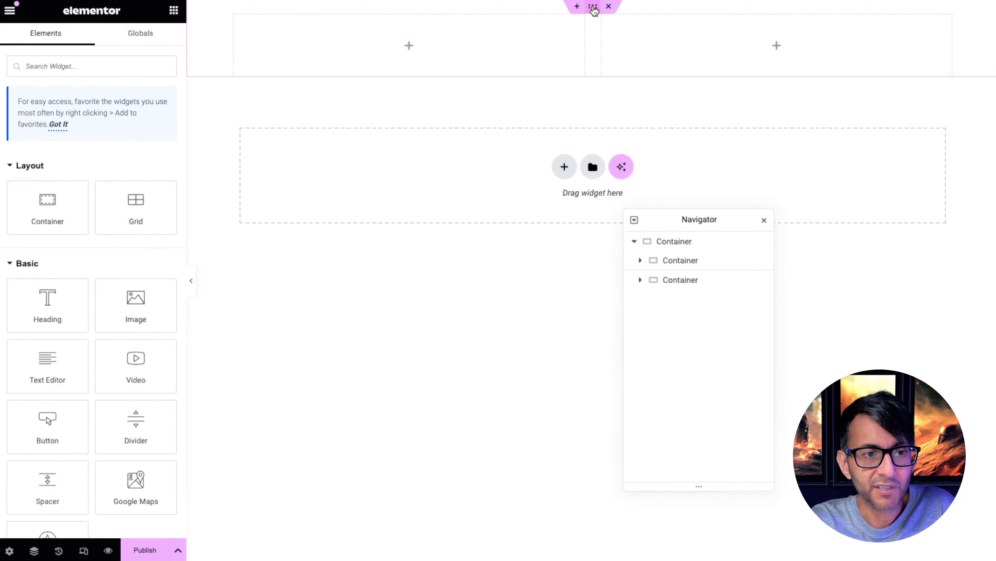
Apply the global colour Apple BG (#F5F5F7) as the parent container's background
left_click(593, 11)
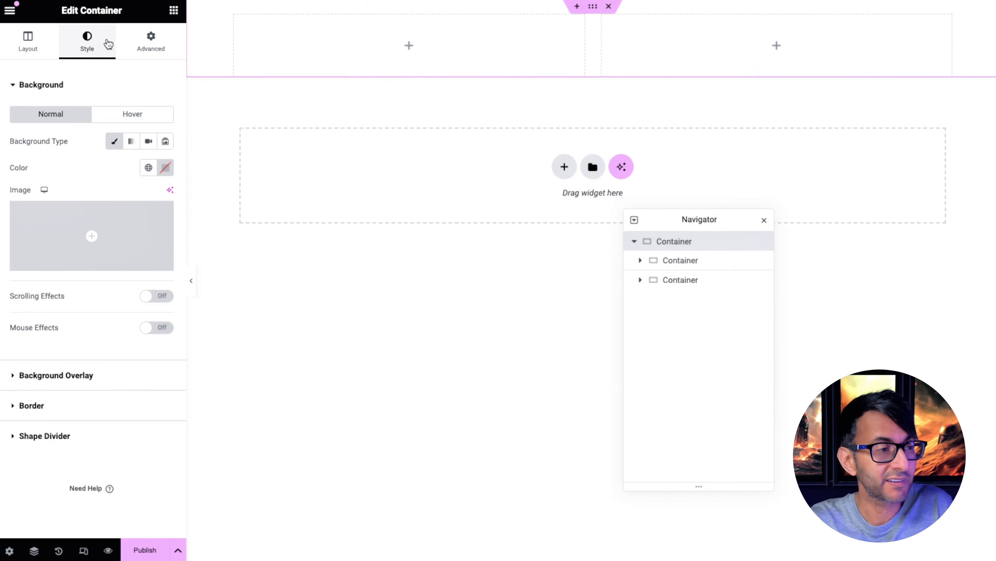
left_click(148, 168)
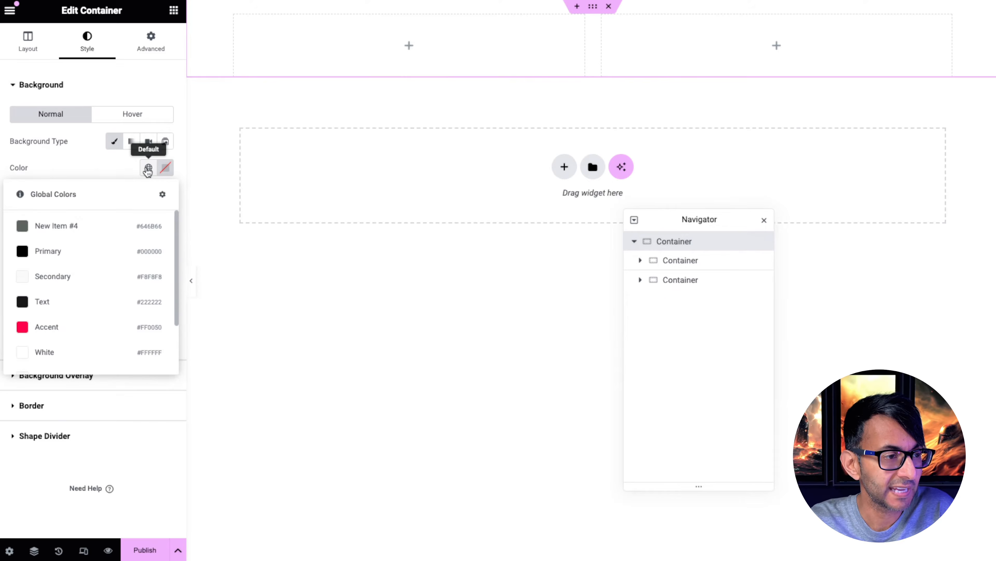
scroll(73, 356, "down", 1)
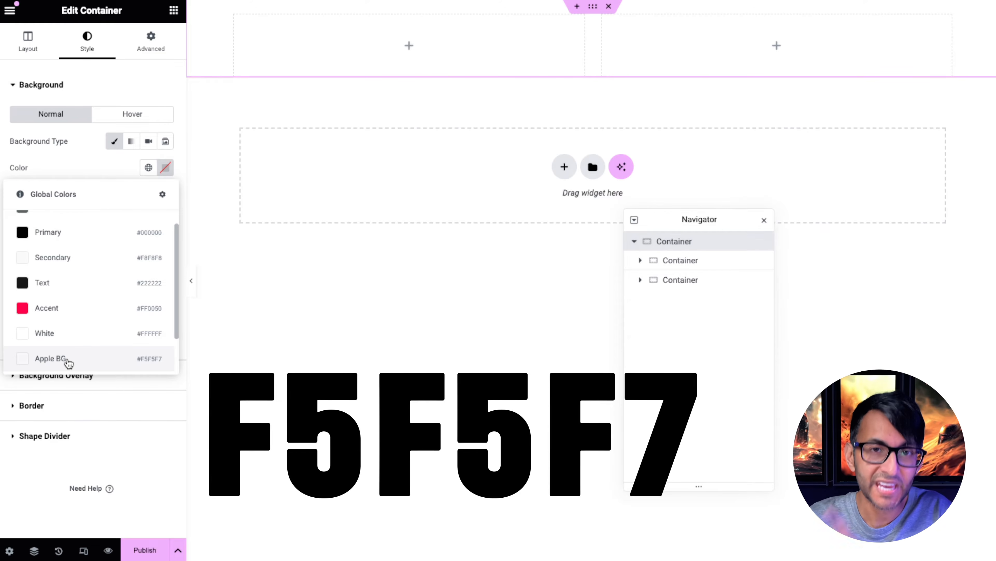
left_click(69, 363)
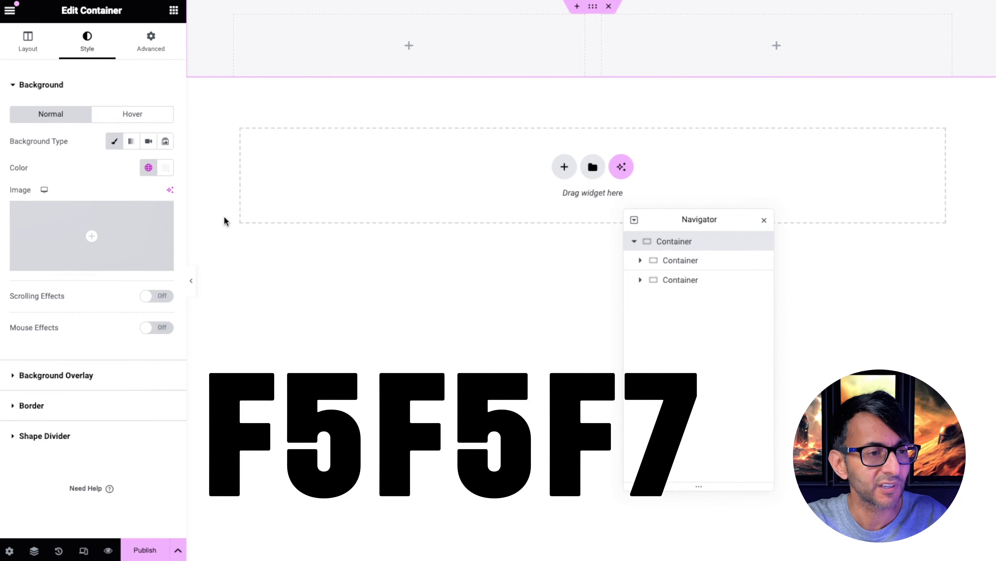
Give the second child container a classic background using the Media Library photo of the woman standing with crossed arms
left_click(675, 281)
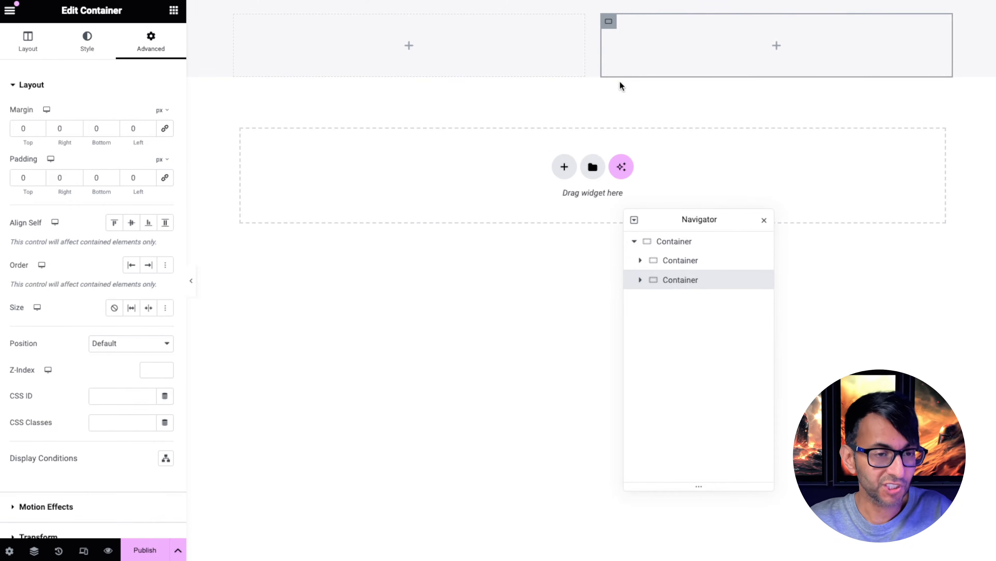
left_click(88, 44)
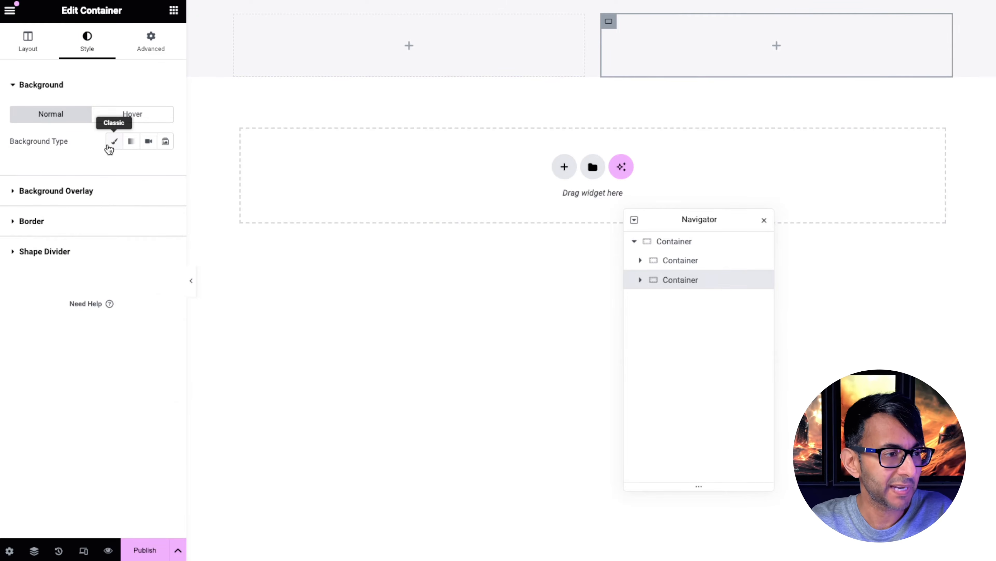
left_click(113, 145)
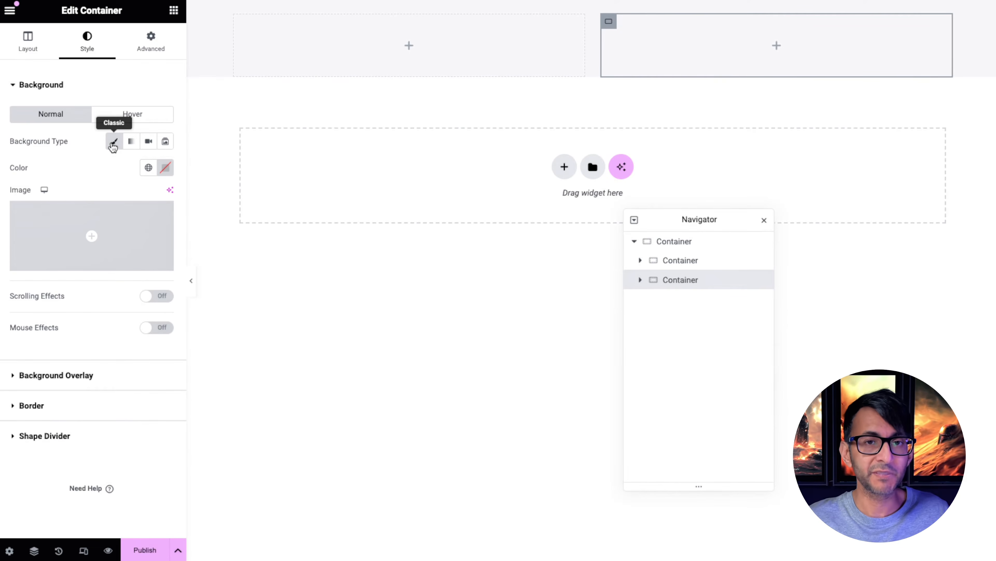
mouse_move(94, 232)
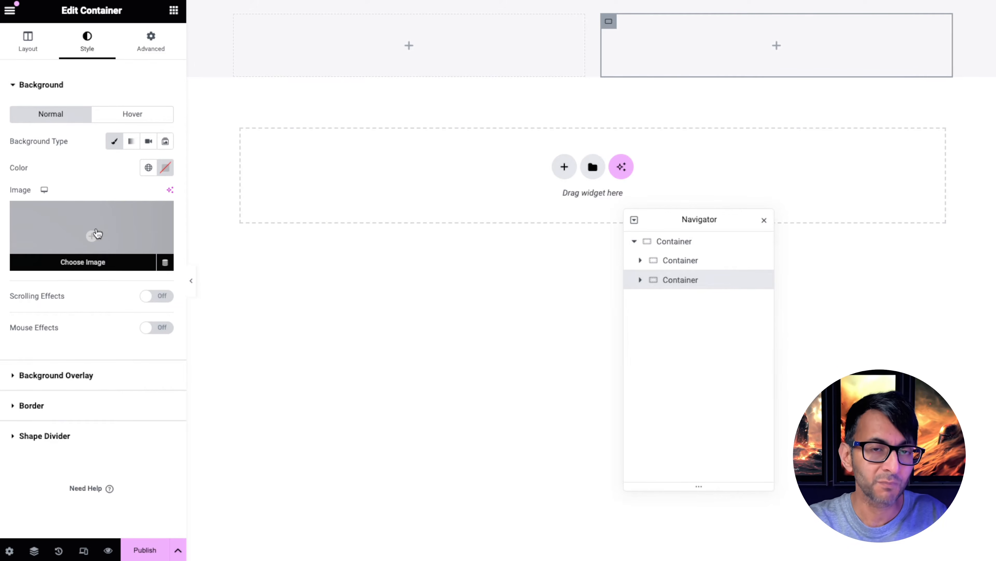
left_click(95, 233)
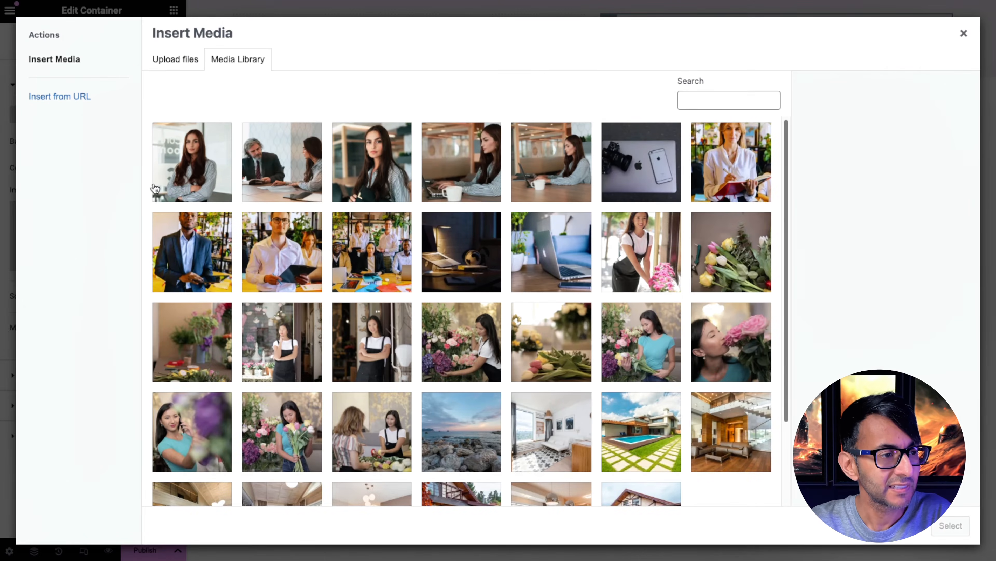
left_click(193, 169)
left_click(951, 525)
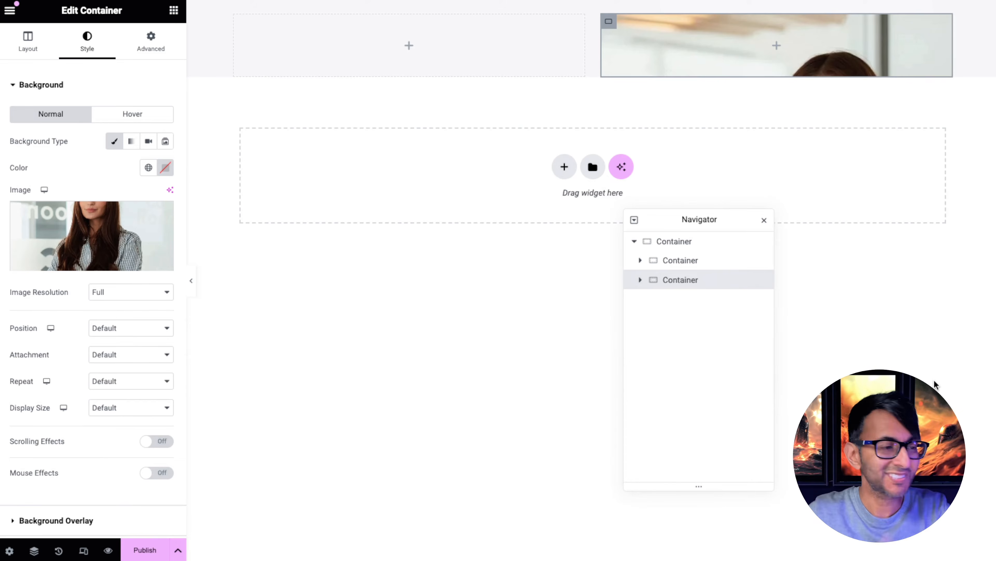
Set the background image's display size to Cover, its repeat to No-repeat and its position to Top Center
left_click(118, 411)
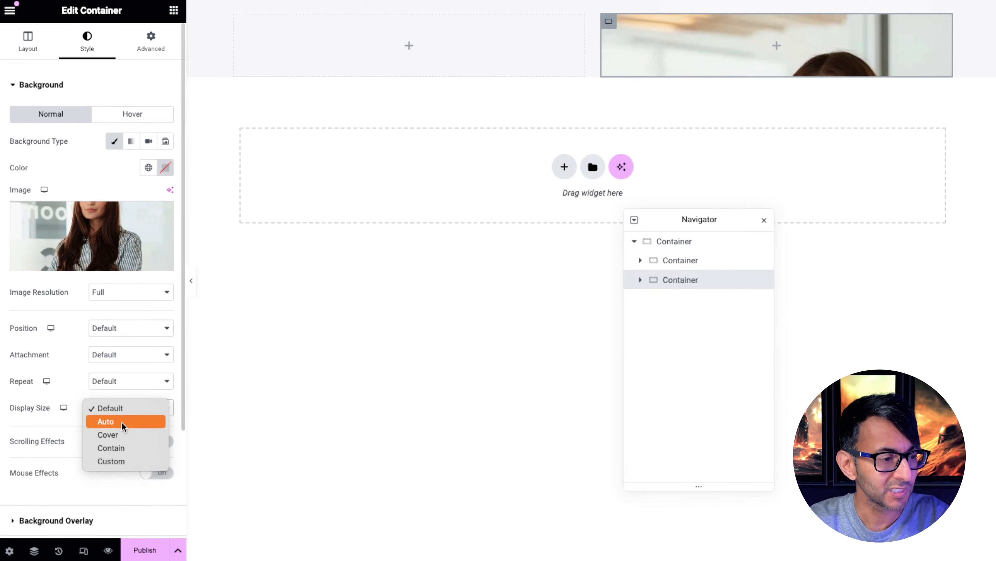
left_click(124, 435)
left_click(129, 381)
left_click(127, 393)
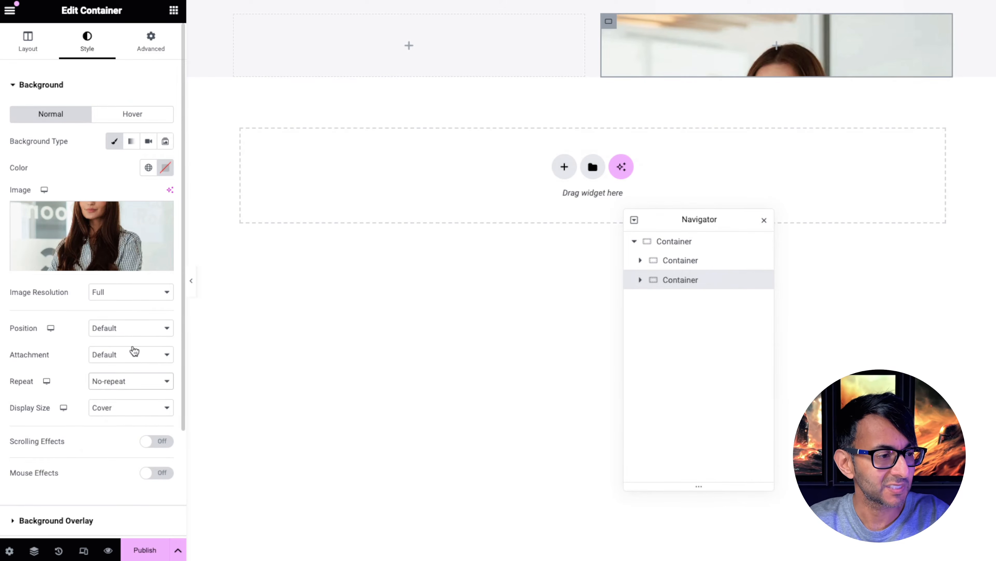
left_click(128, 330)
left_click(117, 381)
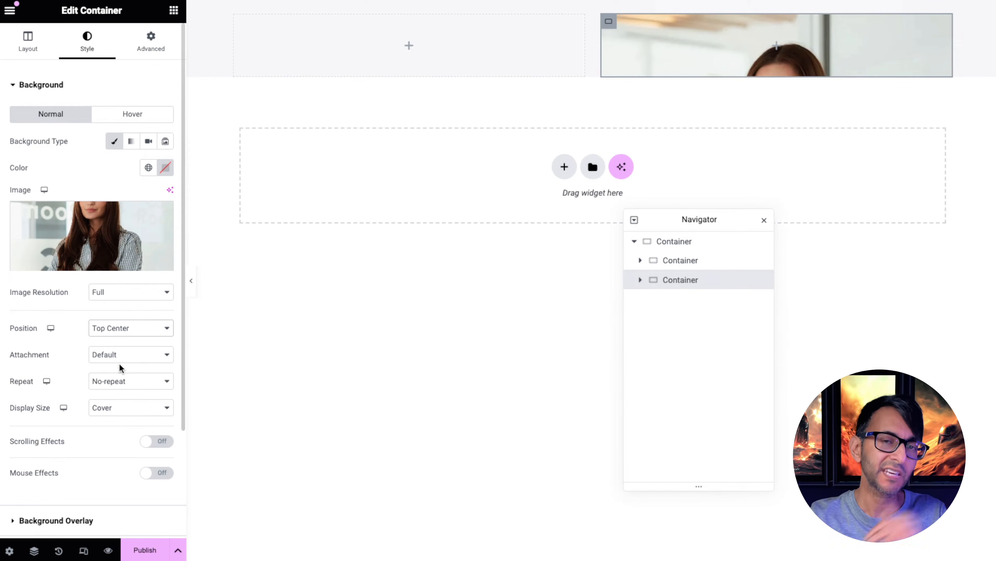
Add a nested container inside the first child container and set its padding to 0 px on all sides
left_click(672, 265)
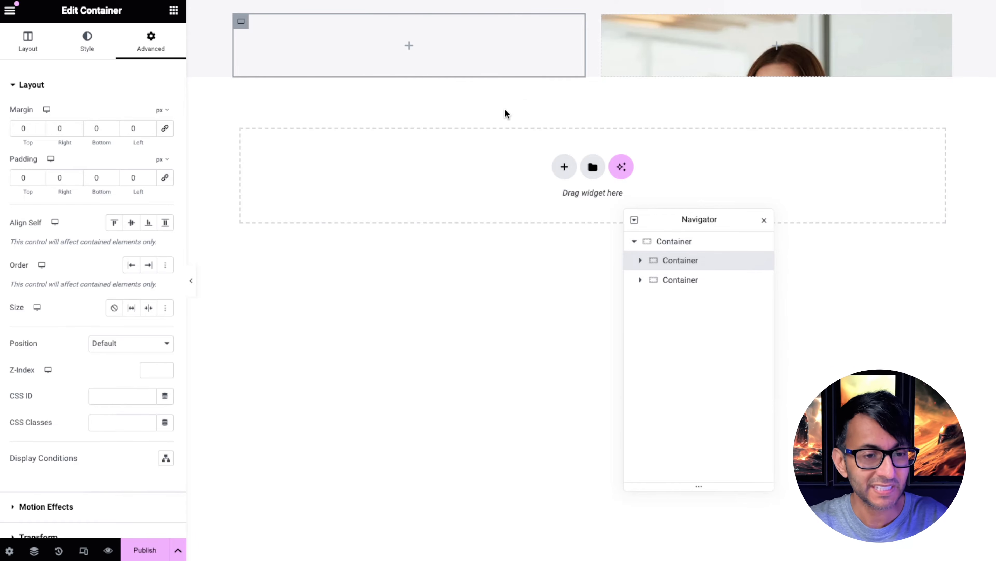
left_click(174, 10)
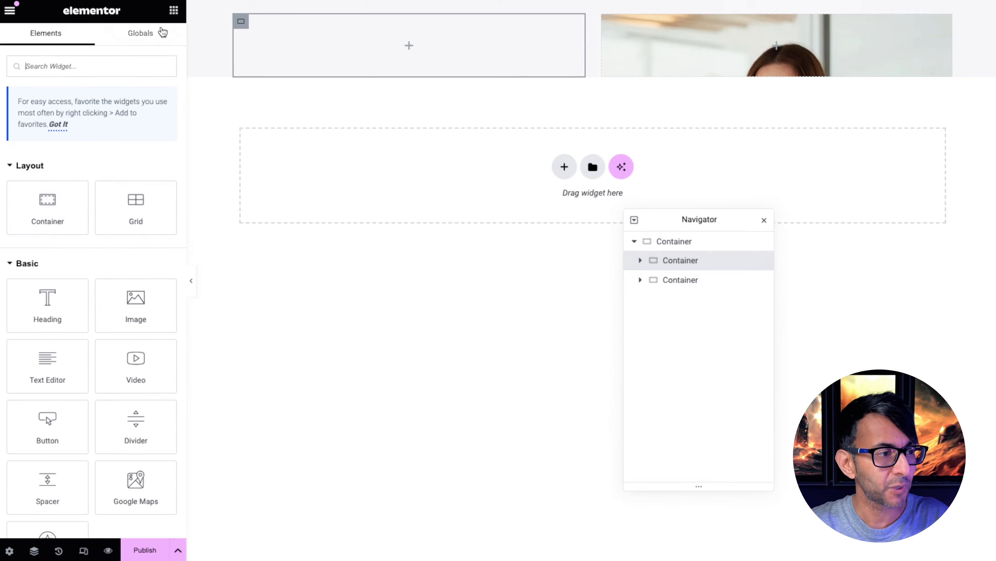
left_click(49, 213)
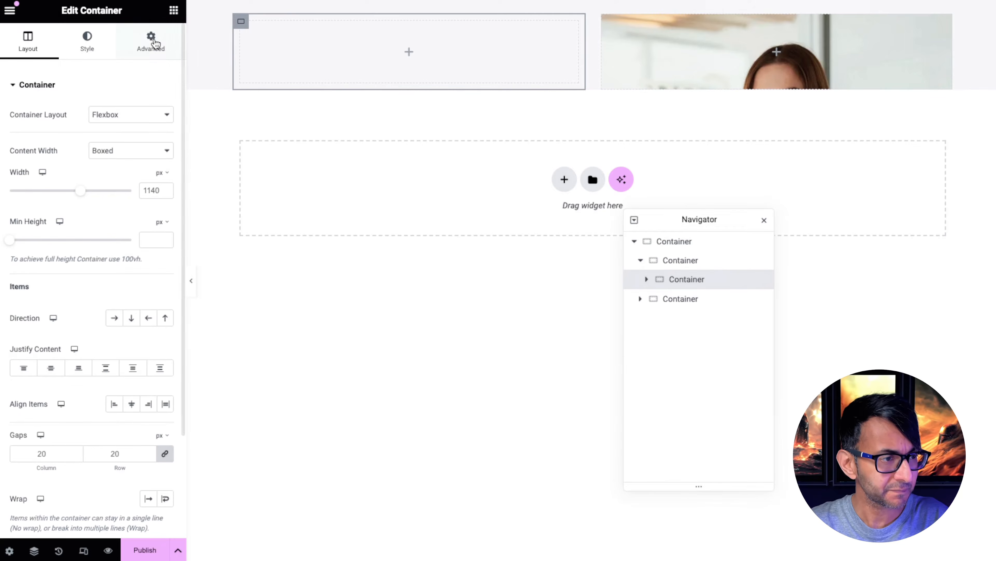
left_click(151, 39)
left_click(163, 177)
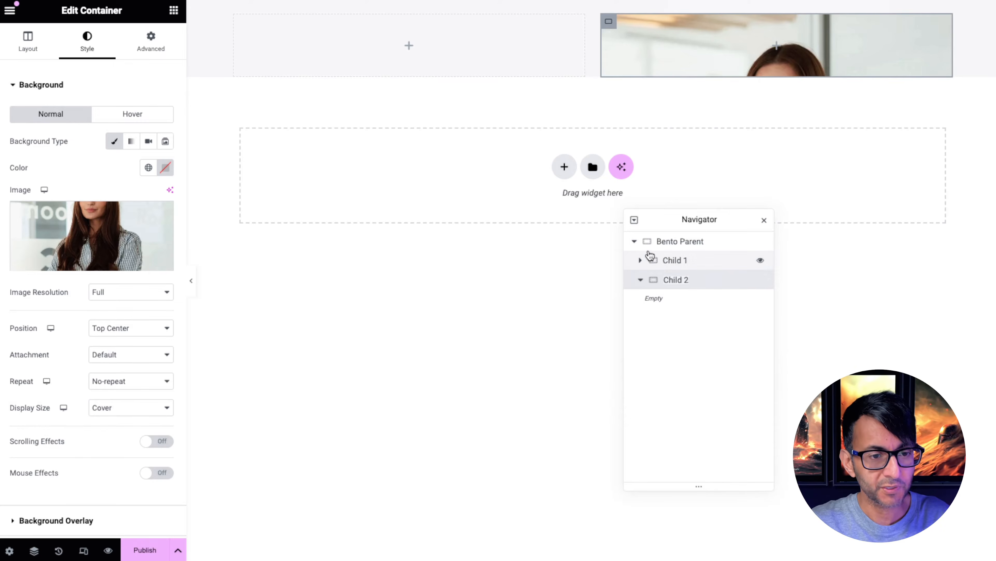
Give the nested container inside Child 1 a classic background in the global colour White (#FFFFFF)
left_click(641, 260)
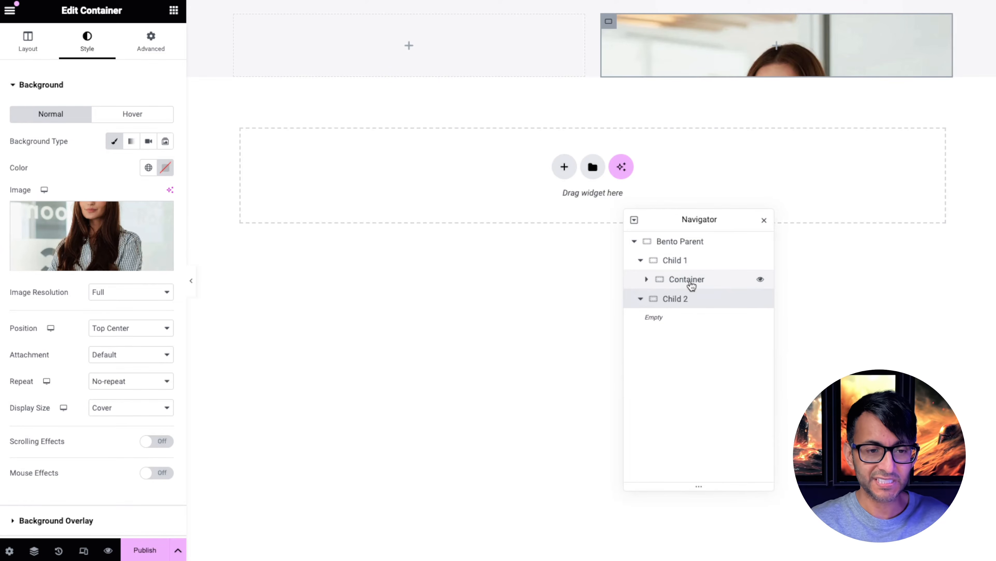
left_click(690, 285)
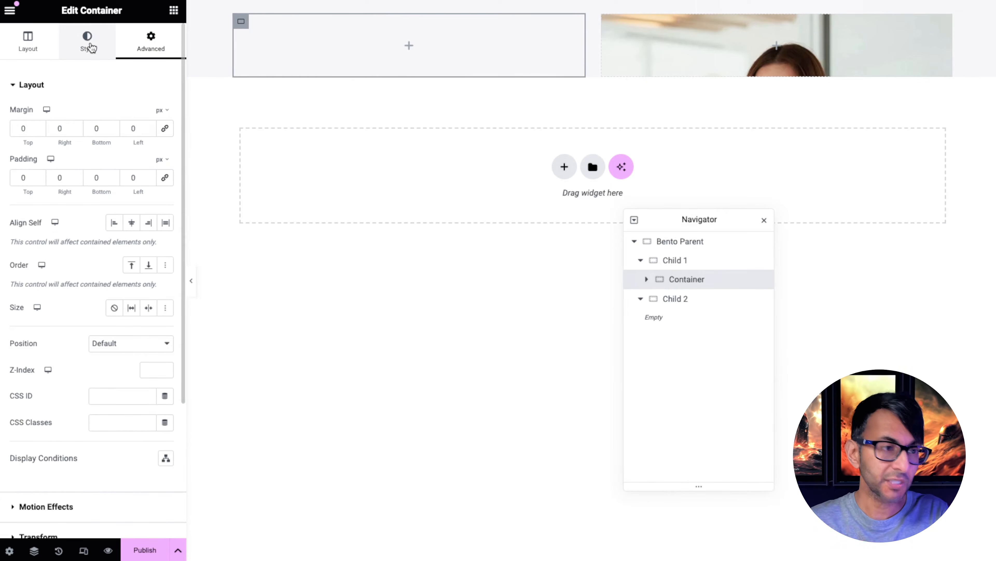
left_click(88, 39)
left_click(114, 141)
left_click(148, 167)
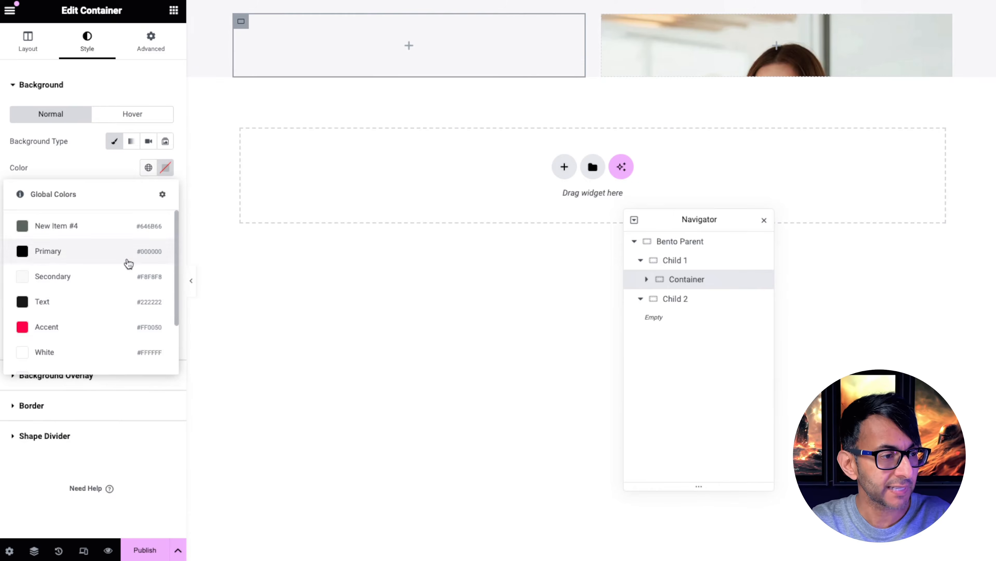
left_click(128, 264)
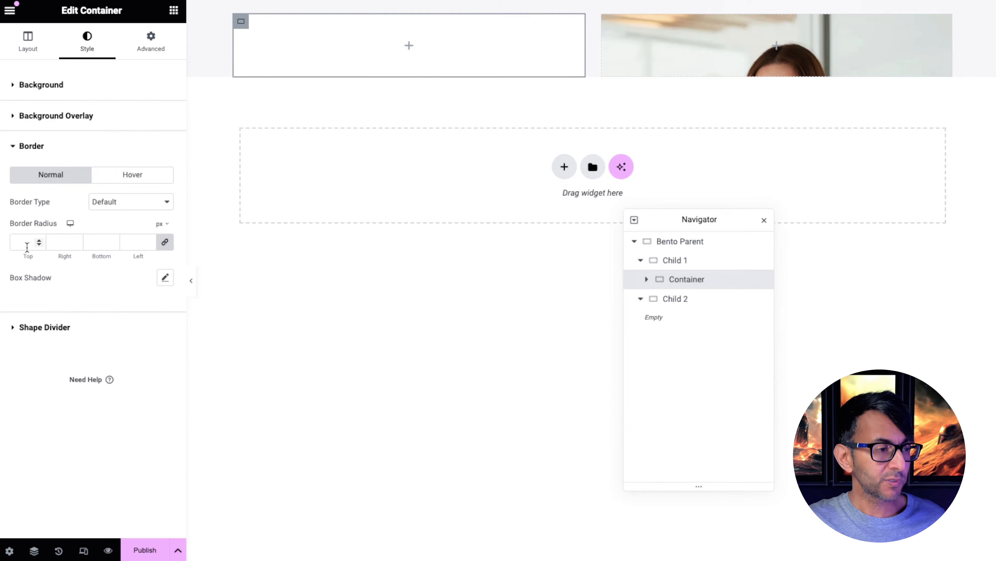
Set the nested container's border radius to 15 px on all corners and its minimum height to 25 vh
left_click(28, 244)
type("15")
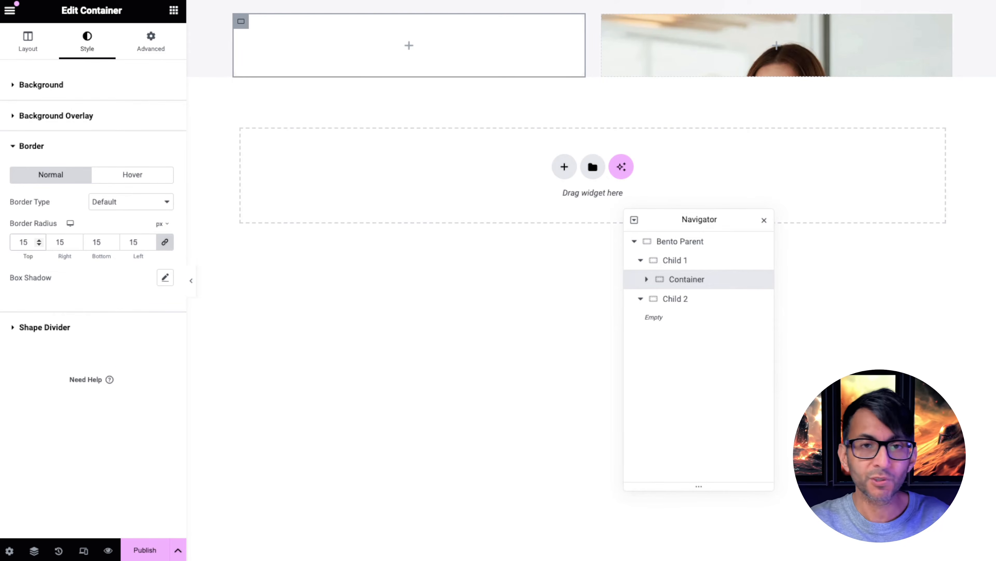
left_click(684, 280)
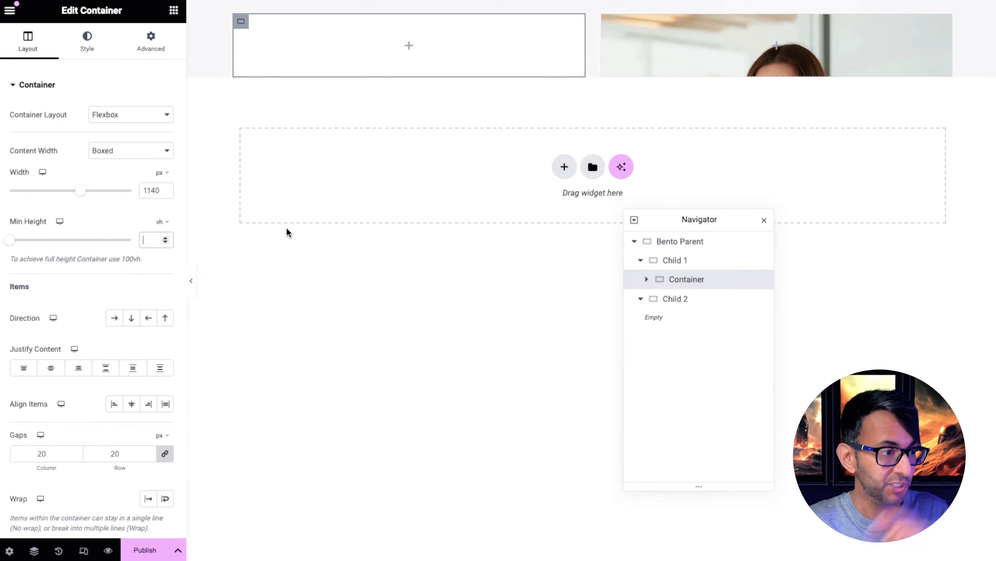
left_click(145, 240)
type("25")
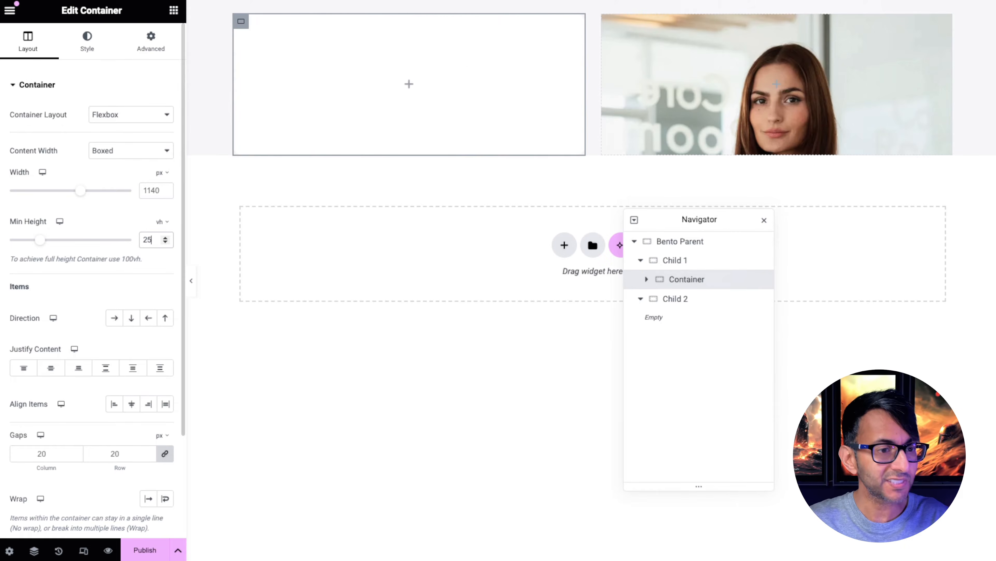
Duplicate the nested container inside Child 1 and move the Navigator clear of the photo
right_click(684, 287)
left_click(722, 261)
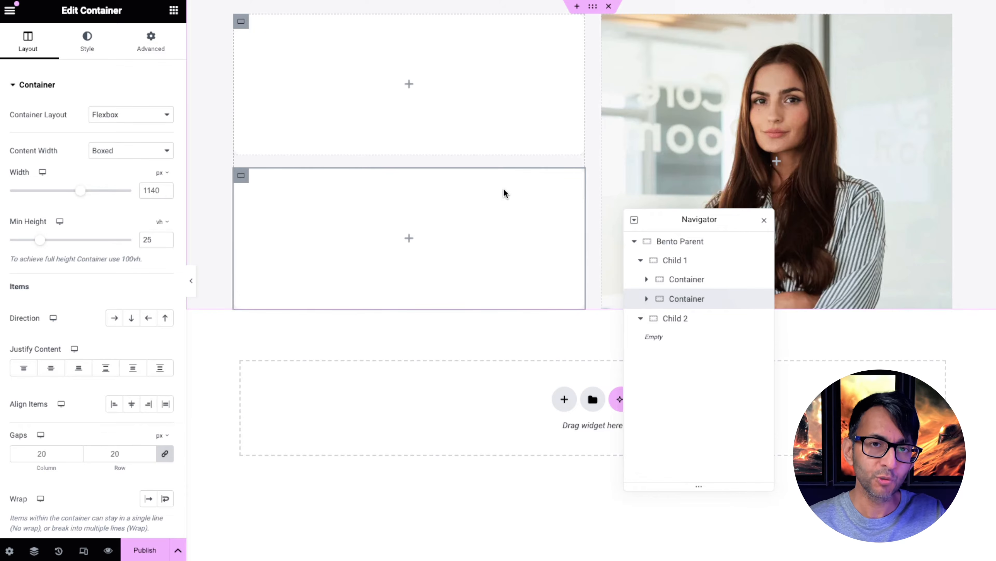
left_click(710, 263)
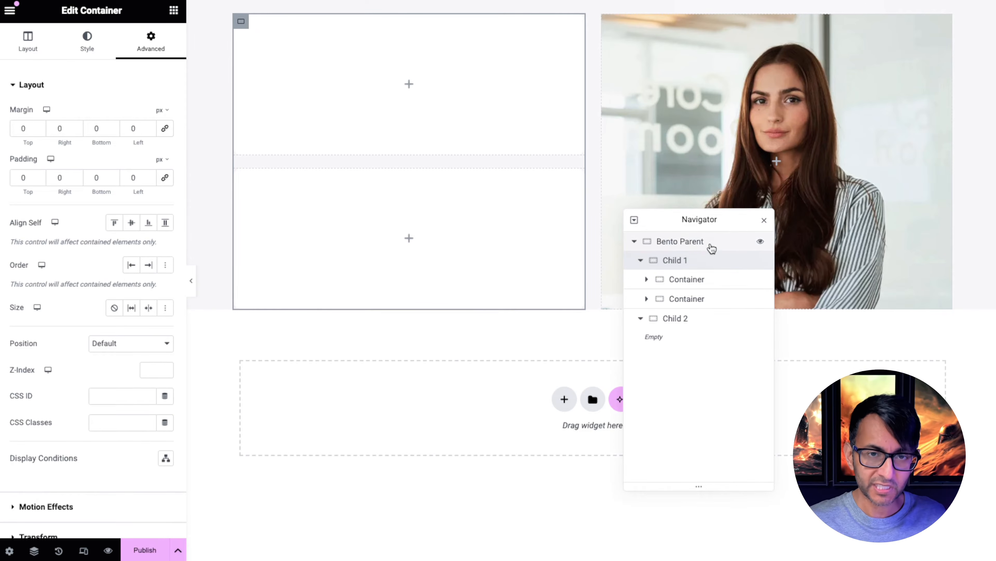
left_click_drag(713, 223, 478, 261)
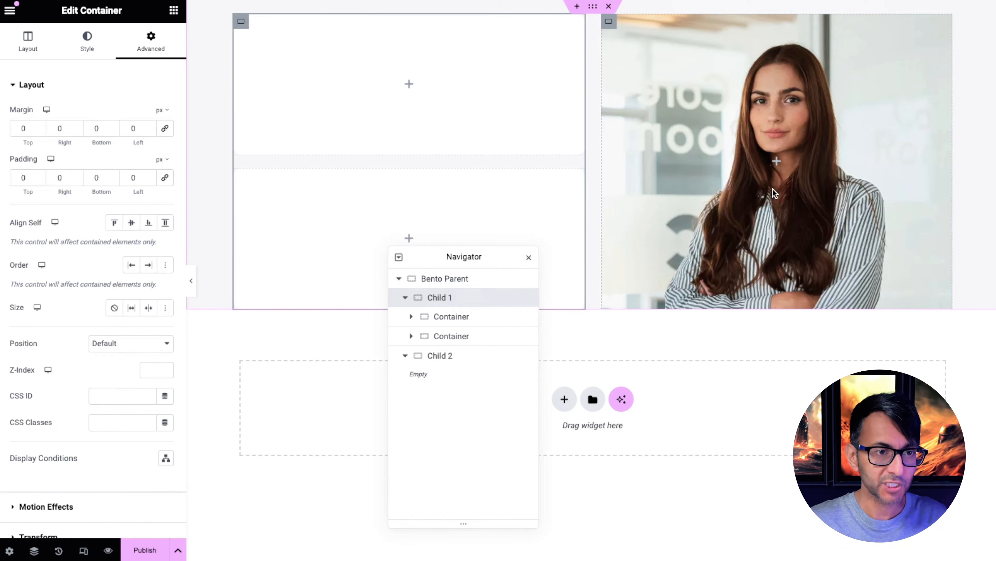
Set Child 2's border radius to 15 px on all corners and preview the layout without the editing controls
left_click(468, 355)
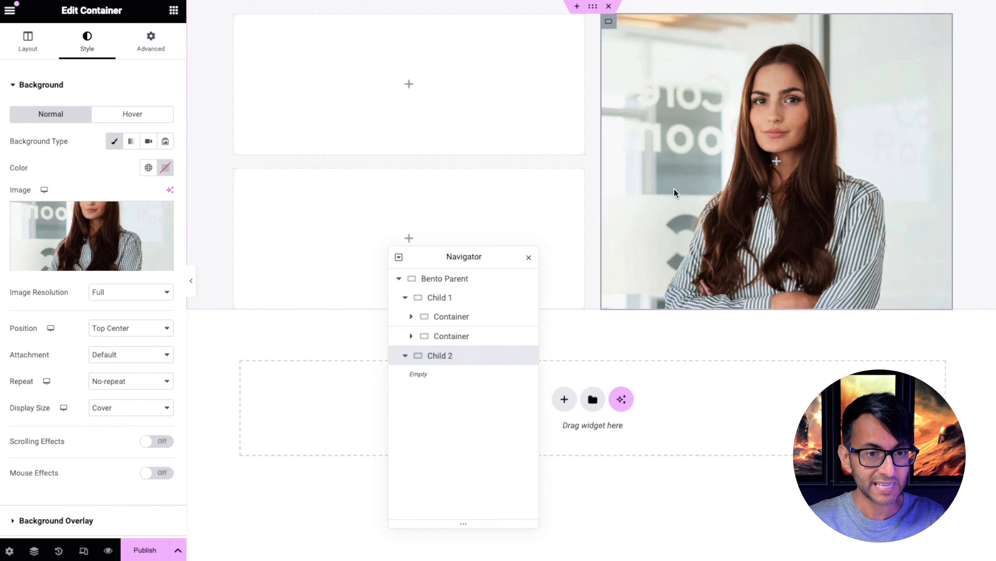
scroll(133, 324, "down", 1)
scroll(132, 325, "down", 3)
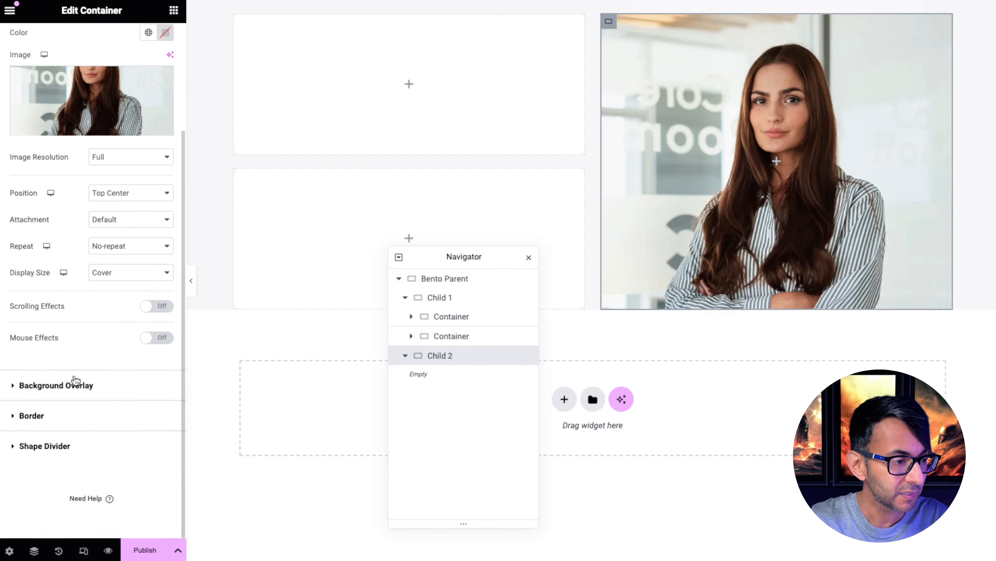
left_click(60, 414)
left_click(38, 243)
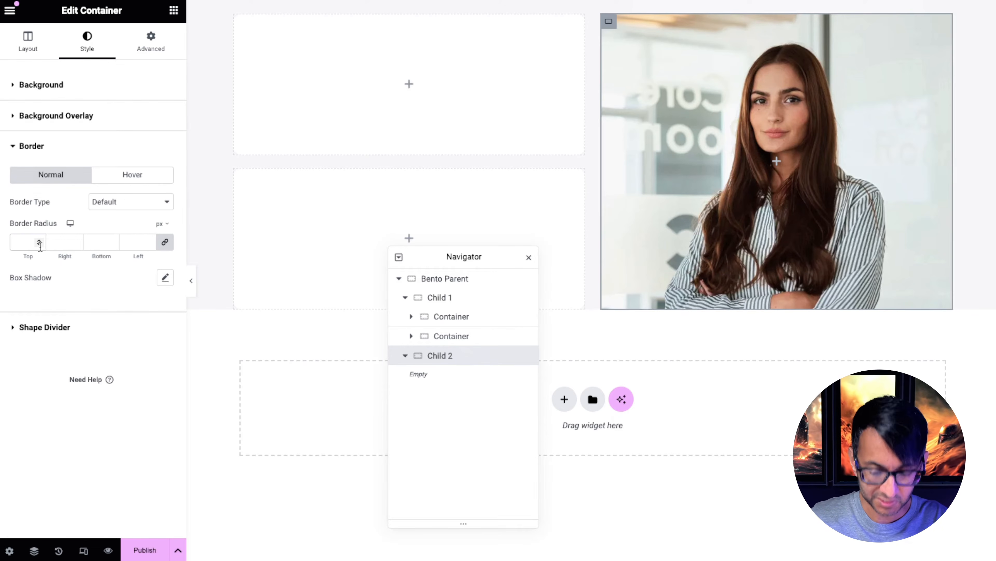
type("15")
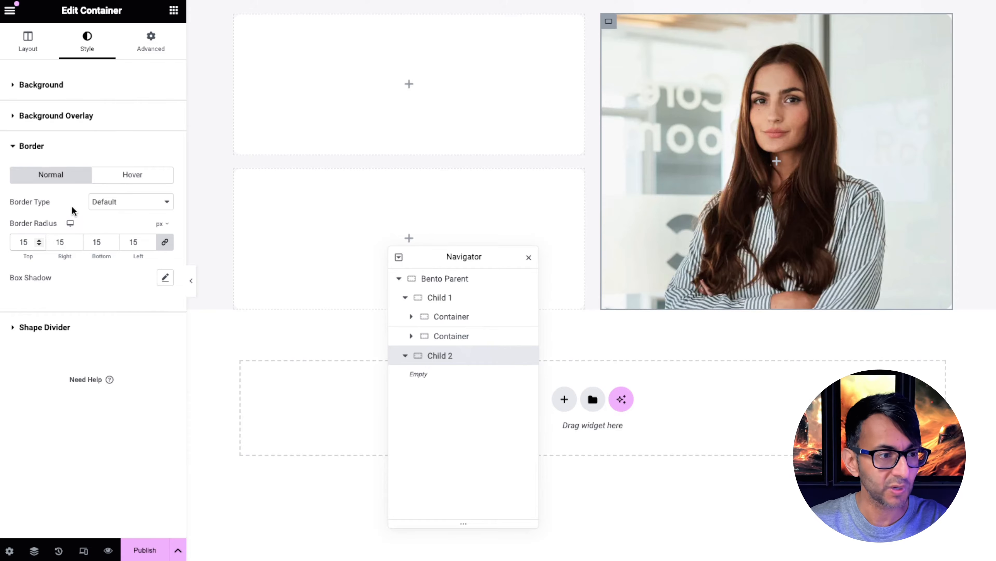
key("ctrl+p")
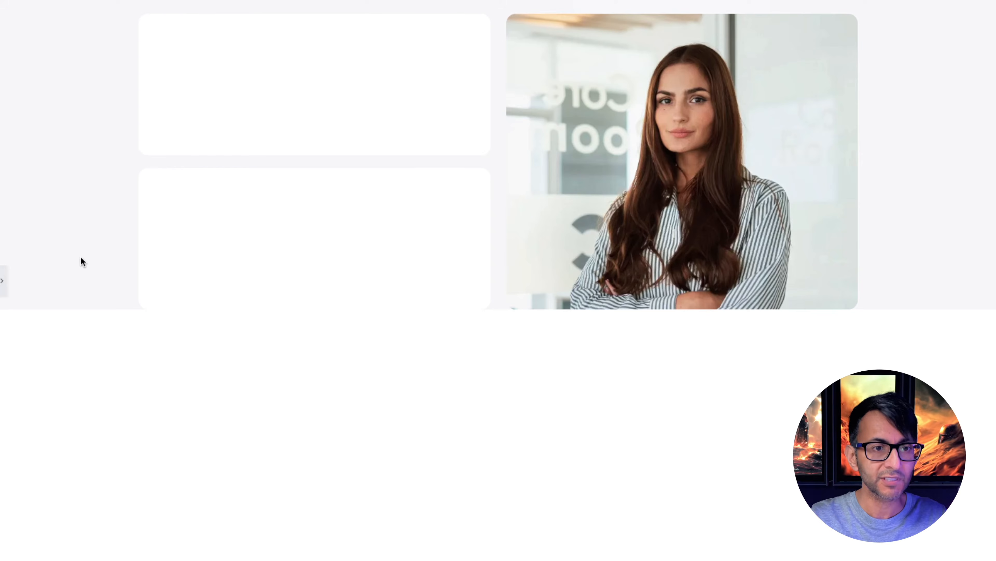
left_click(2, 280)
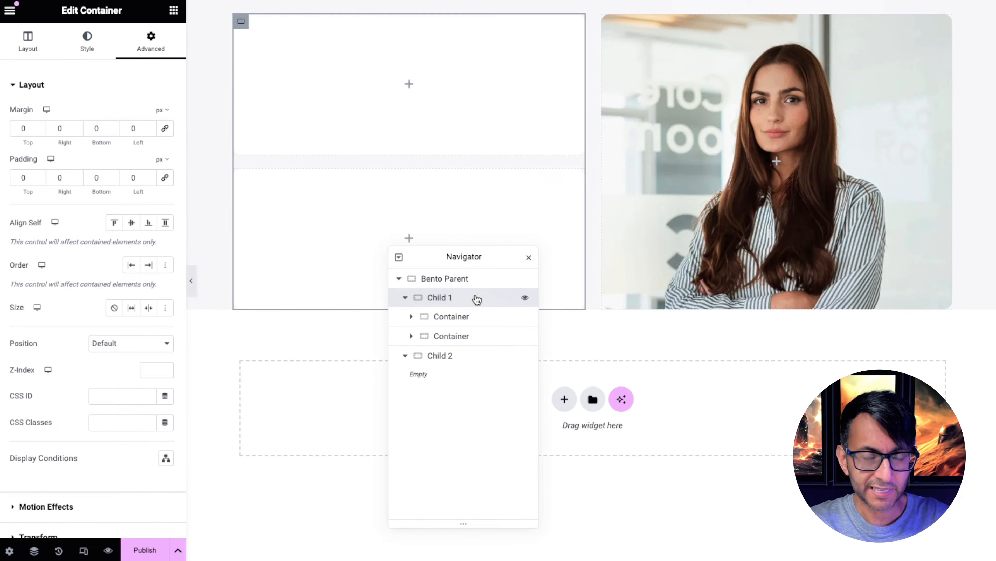
Unlink Child 1's gaps and set the column gap to 0 px and the row gap to 25 px
left_click(27, 43)
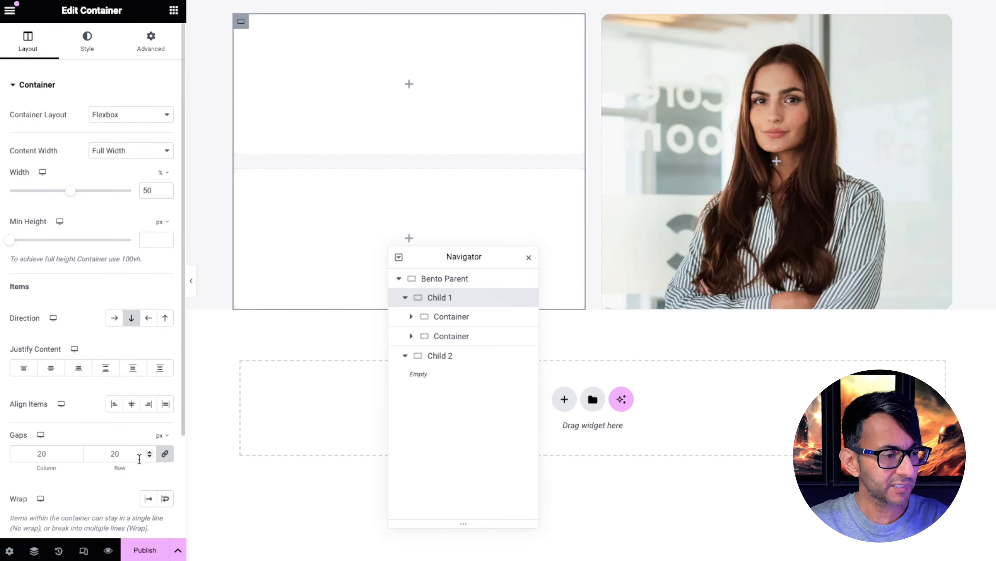
left_click(165, 454)
left_click_drag(123, 455, 92, 453)
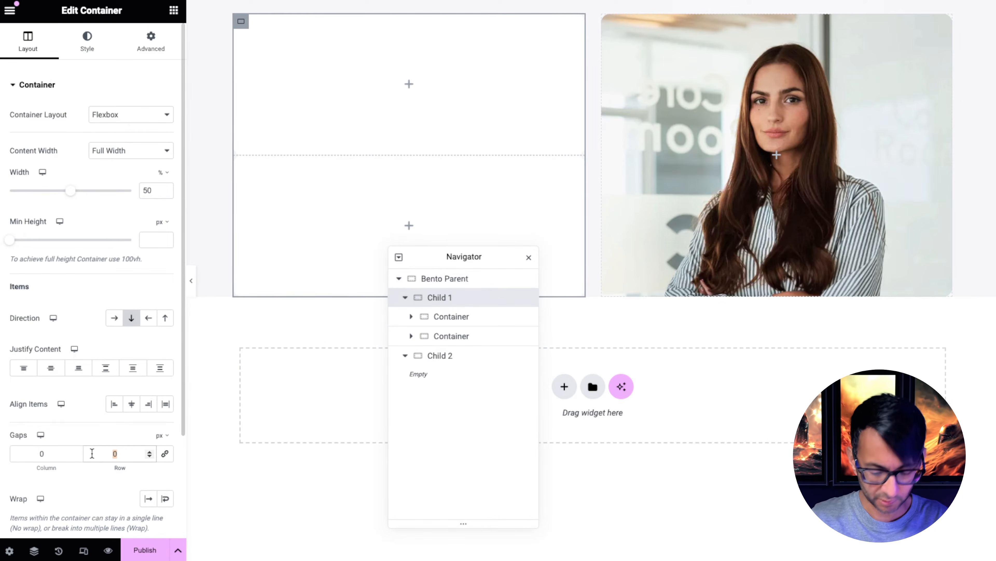
type("25")
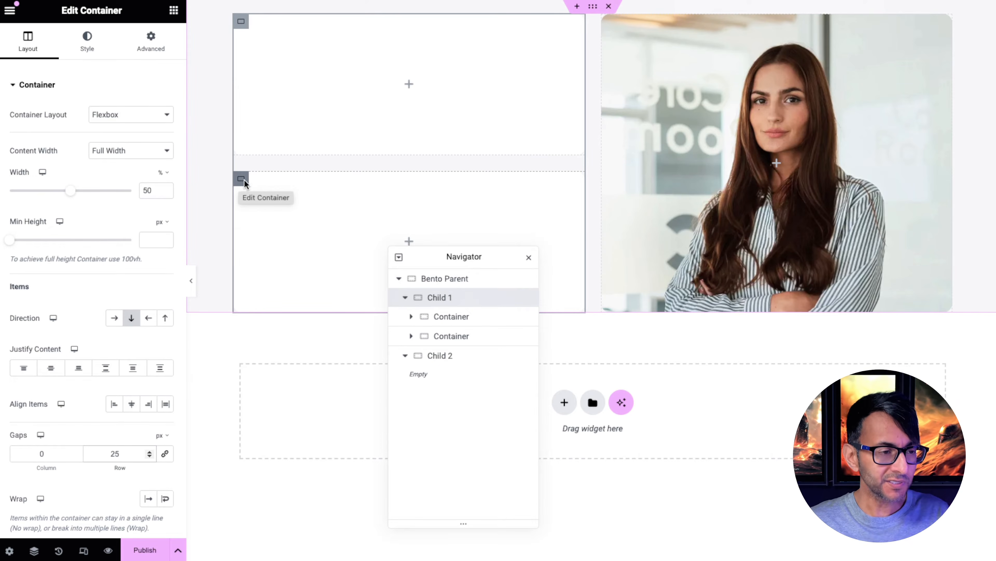
Apply the grey-green global colour New Item #4 (#646B66) as the lower nested container's background
left_click(241, 180)
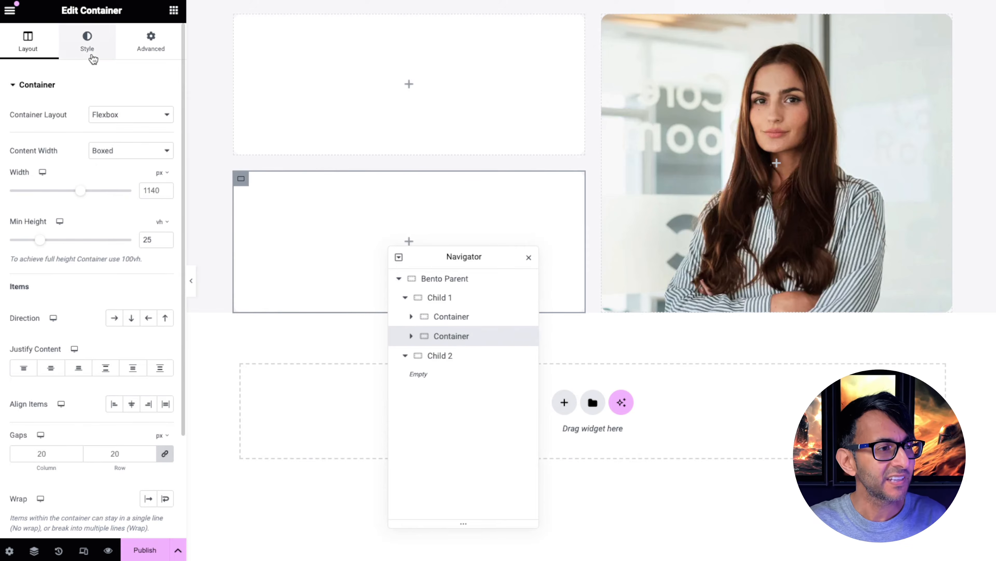
left_click(89, 44)
left_click(148, 168)
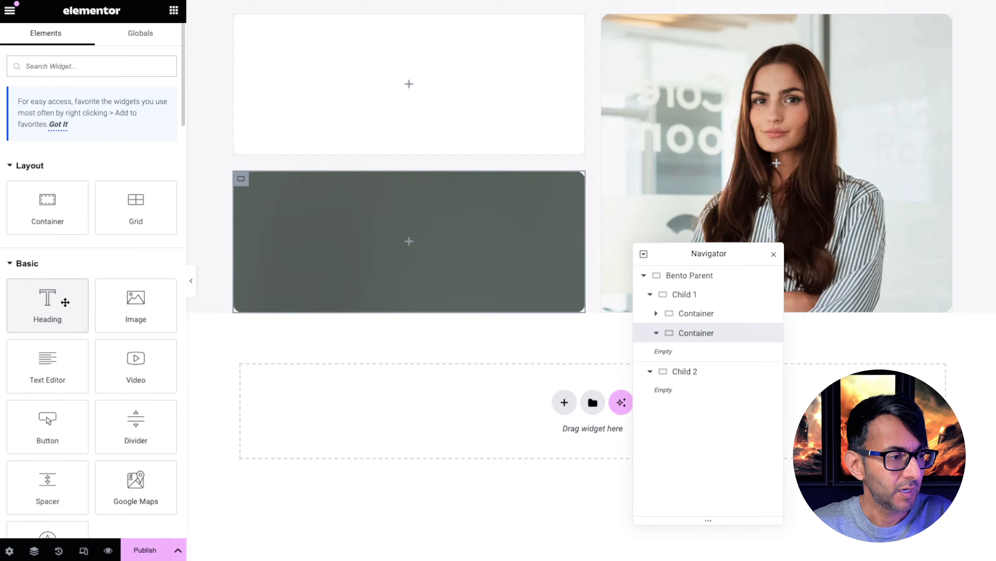
Add a heading with the woman's first name to the lower nested container, in white at 118 px, weight 600 and 0.5 px letter spacing
left_click_drag(67, 304, 227, 260)
left_click_drag(112, 129, 1, 125)
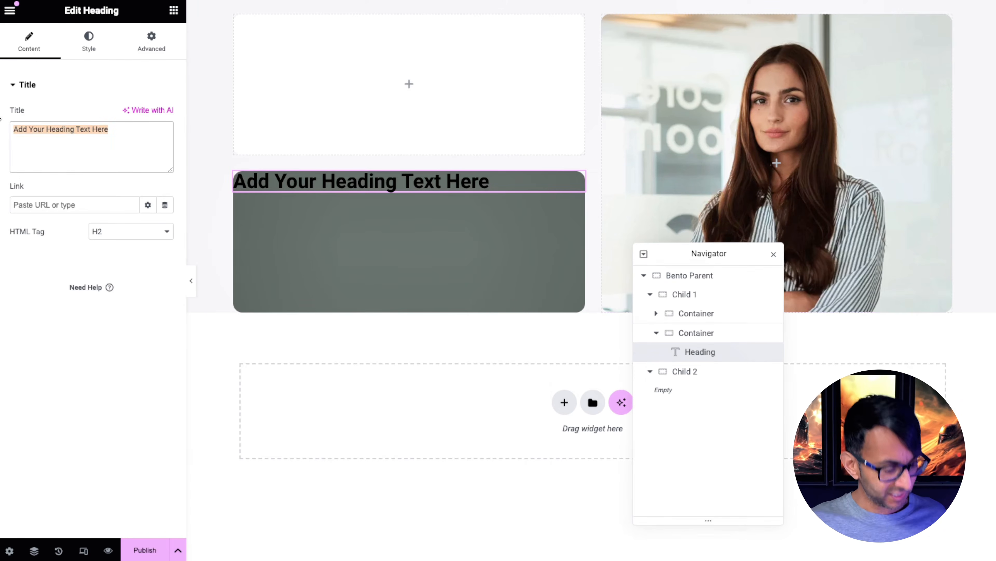
type("Zoe")
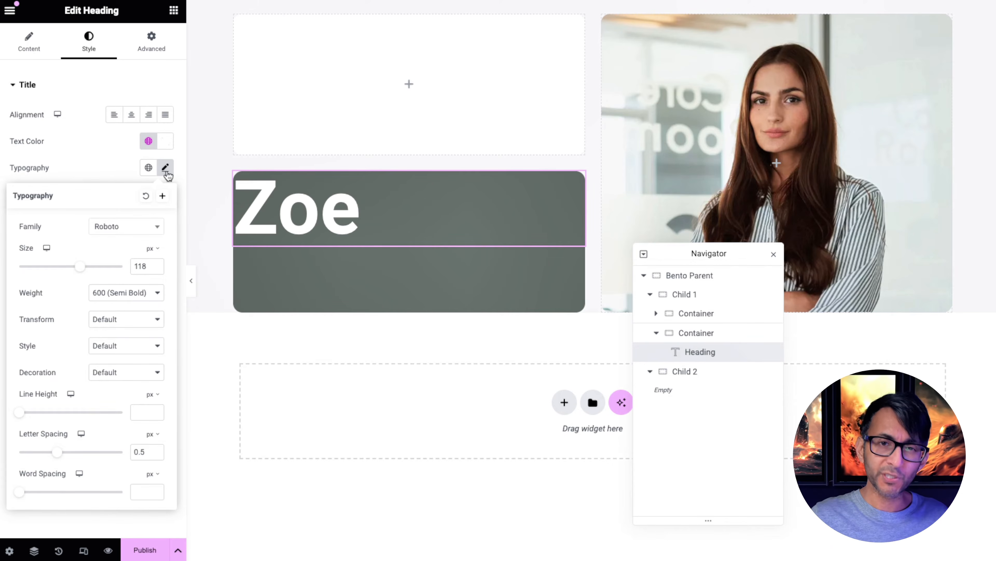
left_click(153, 249)
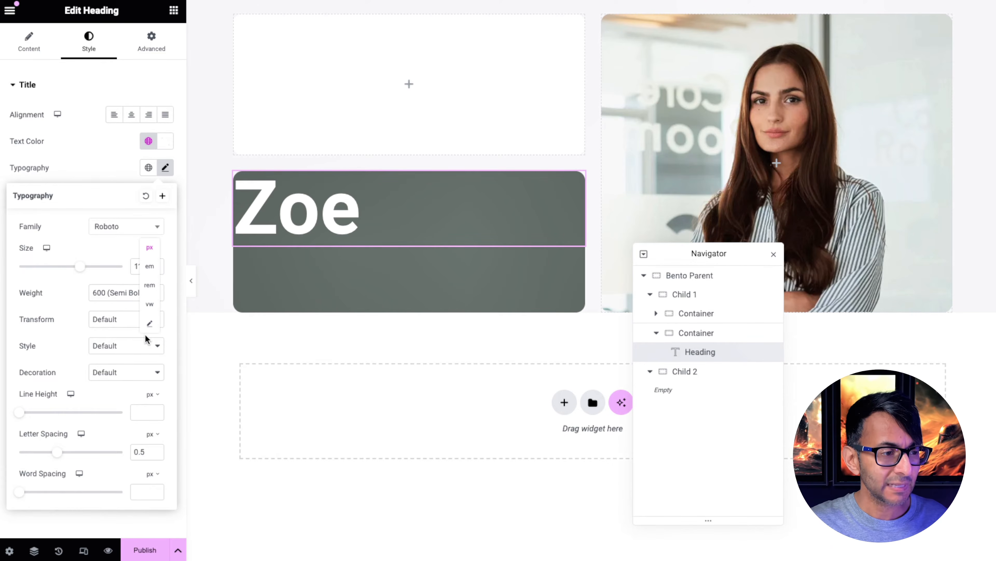
left_click(91, 255)
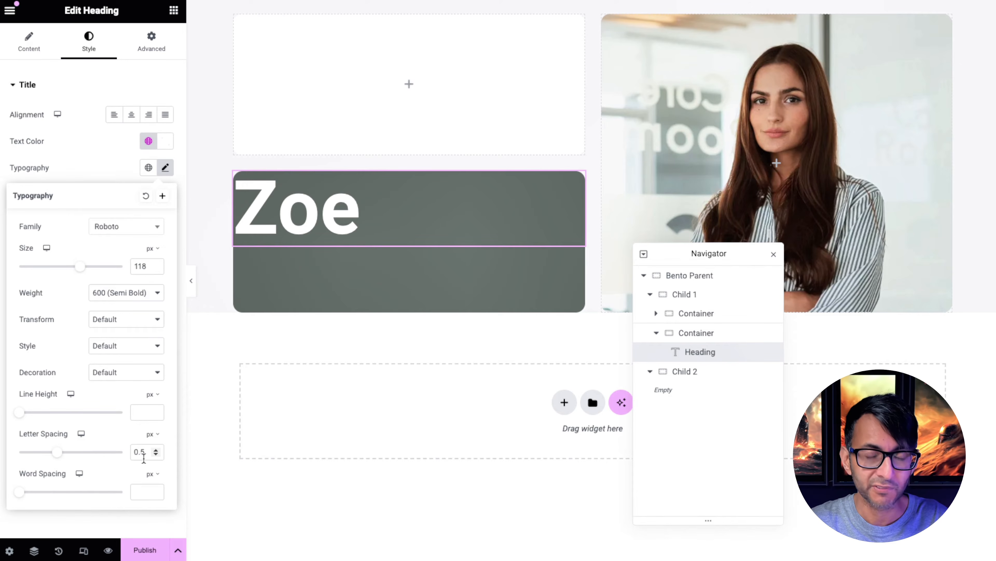
Centre the lower nested container's content vertically and horizontally by setting Justify Content and Align Items to Center
left_click(693, 334)
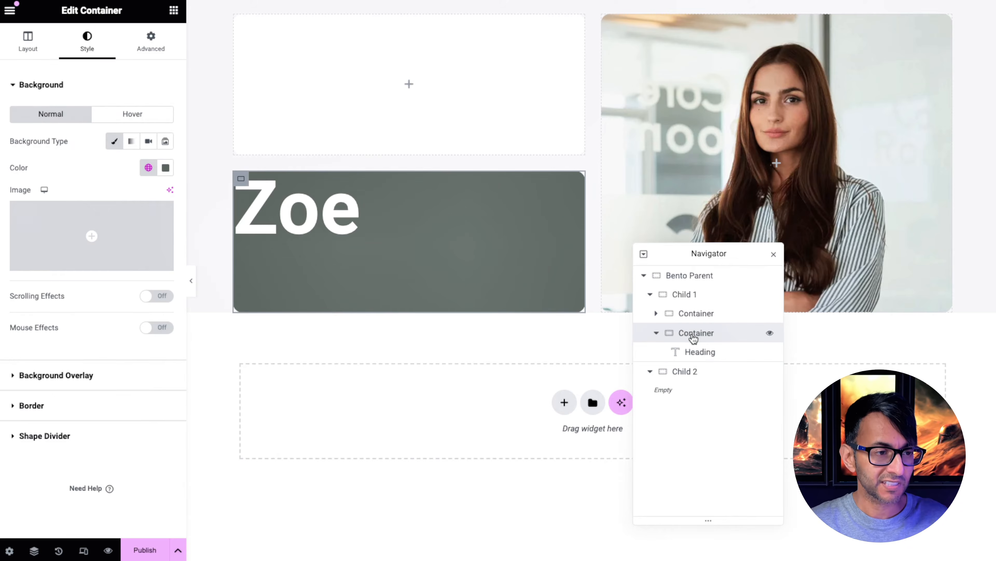
left_click(24, 40)
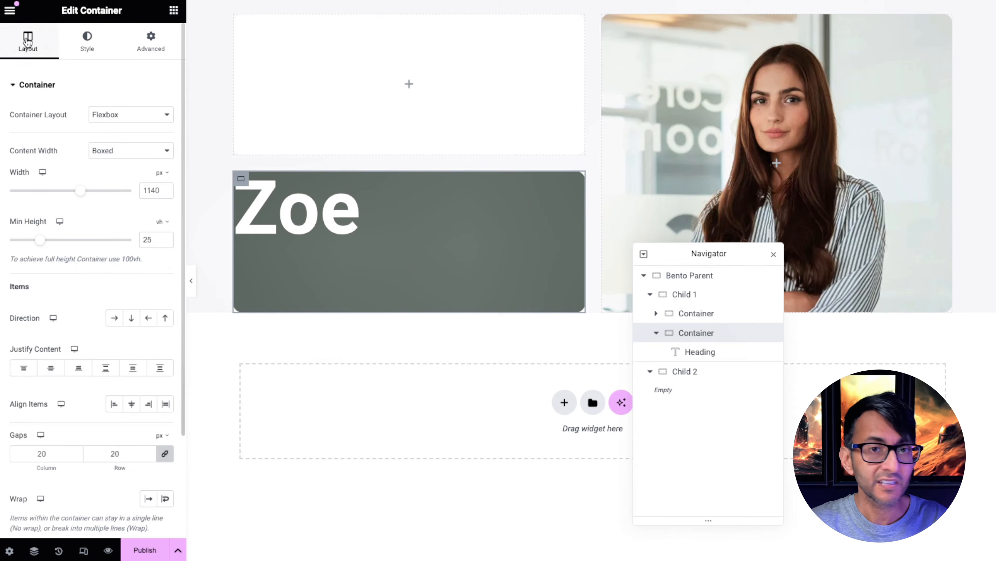
left_click(51, 368)
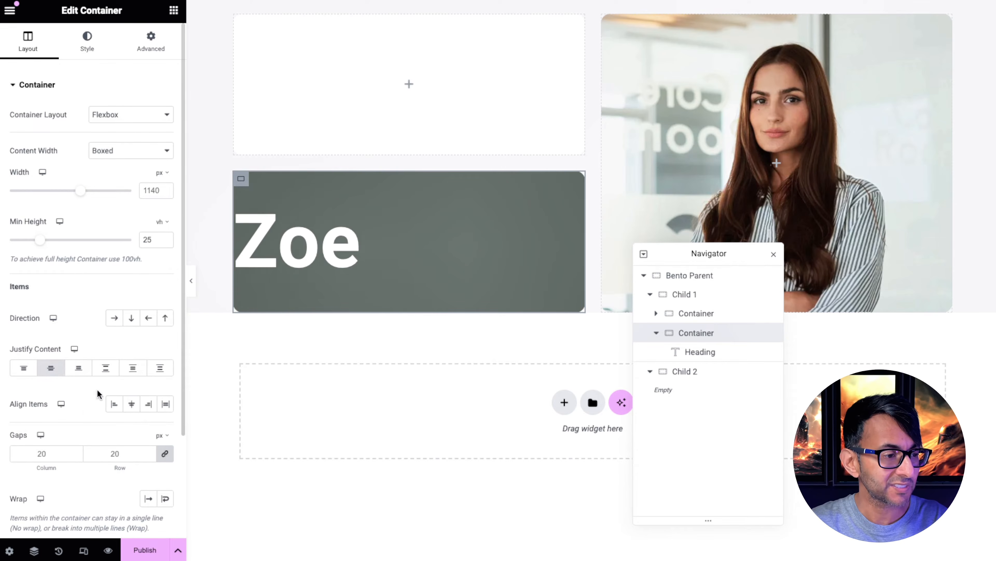
left_click(131, 404)
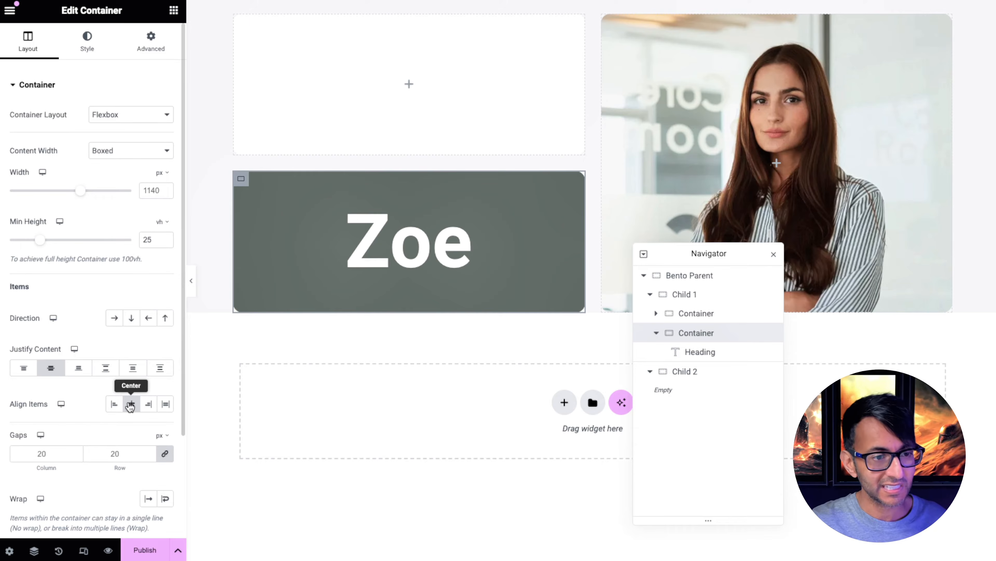
Add the heading "Every business needs a brand makeover to boost sales" to the upper nested container at 40 px, weight 400
left_click(242, 23)
left_click(174, 11)
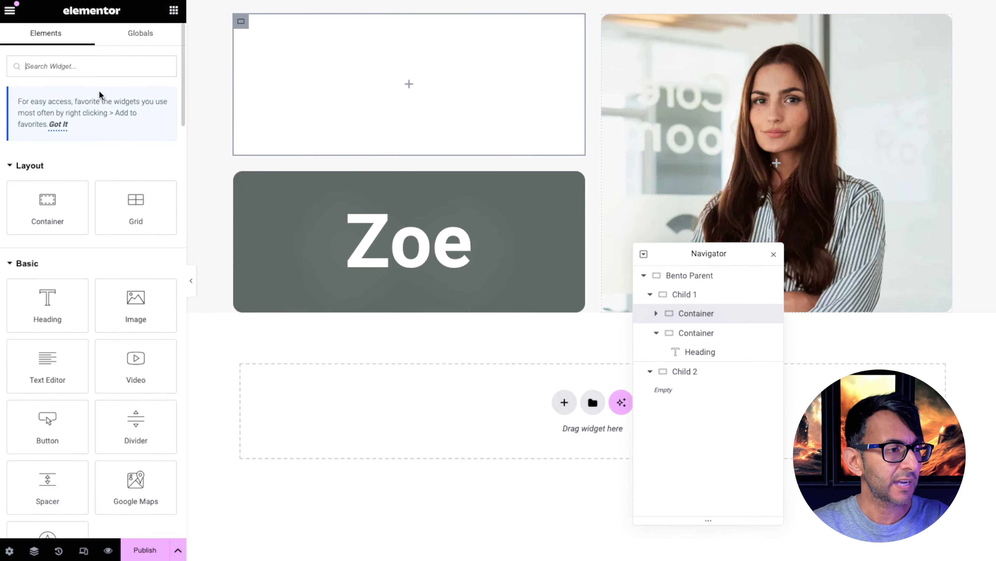
left_click(48, 312)
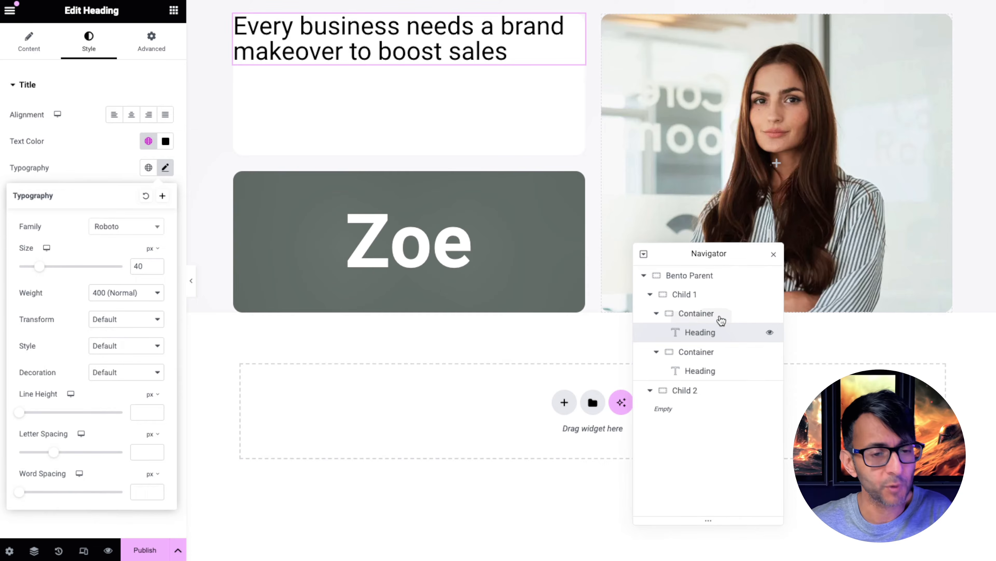
Set the upper nested container's Justify Content to Center and its padding to 50 px on all sides
left_click(697, 314)
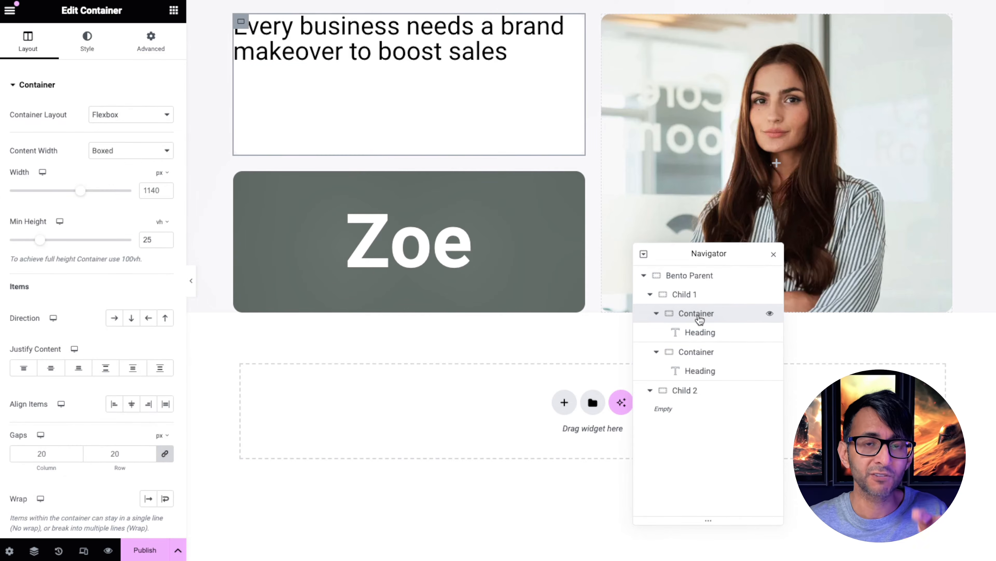
left_click(52, 374)
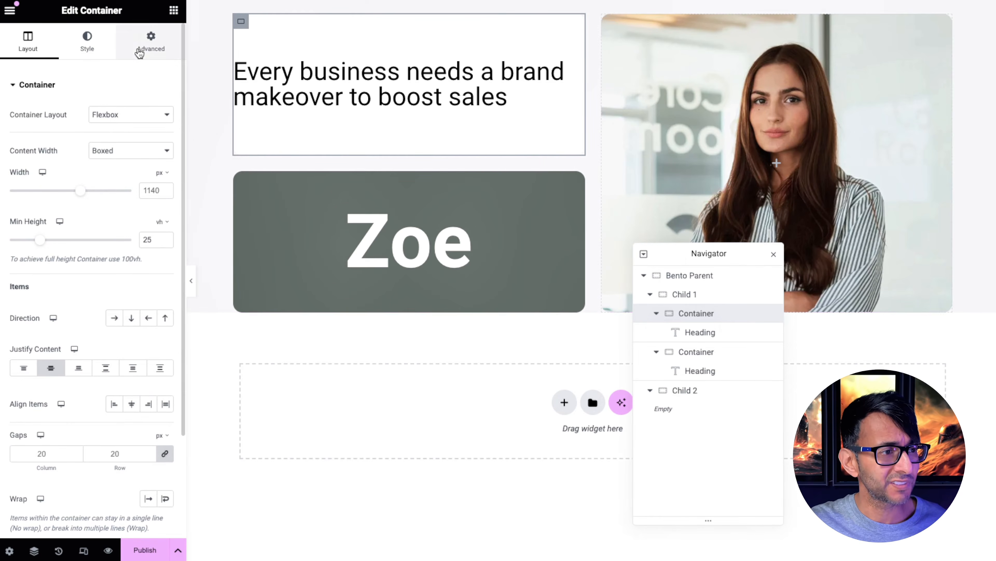
left_click(150, 47)
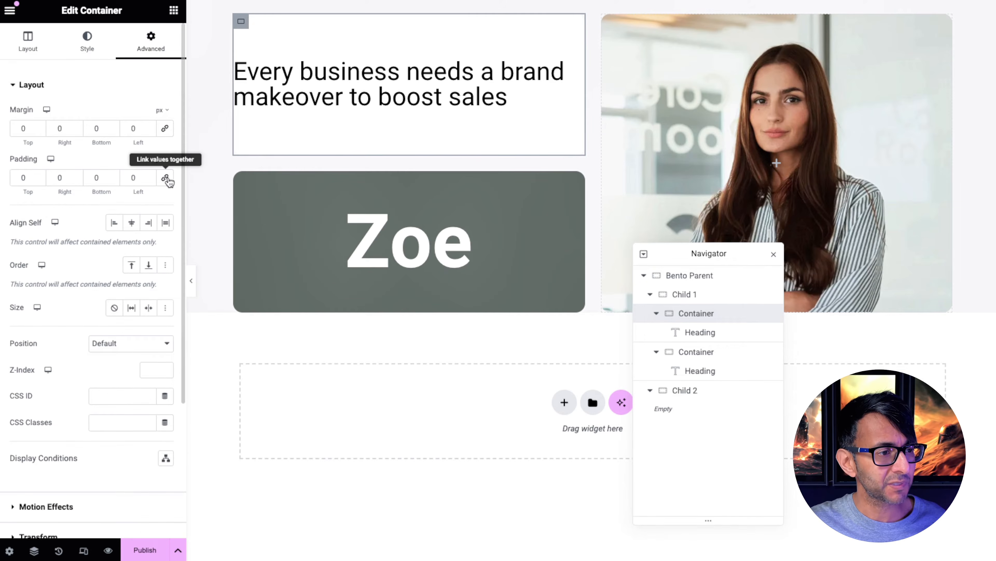
double_click(23, 178)
type("50")
left_click(166, 181)
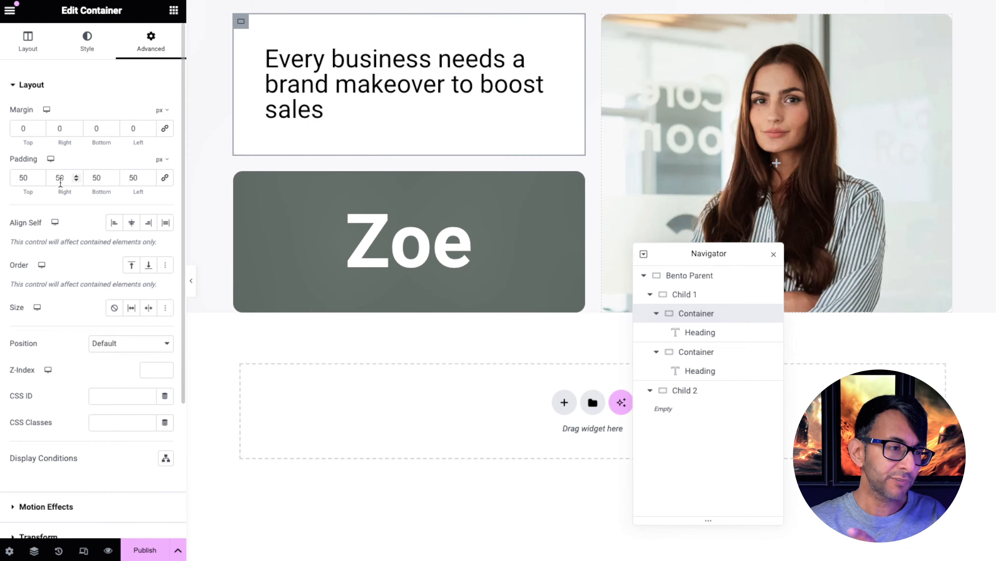
Set the right padding of the upper nested container to 100 px
left_click_drag(65, 179, 41, 179)
type("0100")
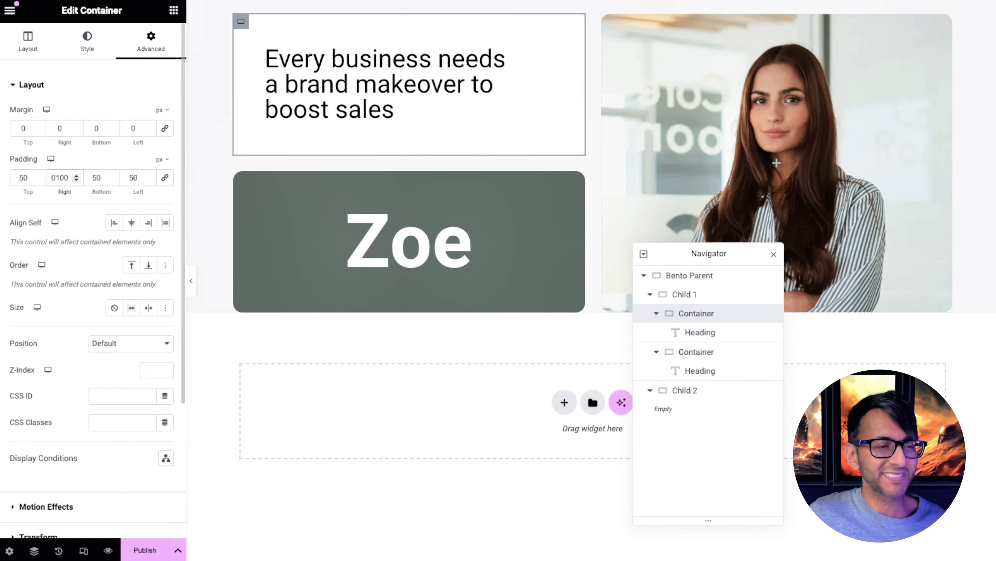
key("ctrl+i")
Set the dark green nested container's Align Items to Stretch and its left padding to 50 px
left_click(241, 182)
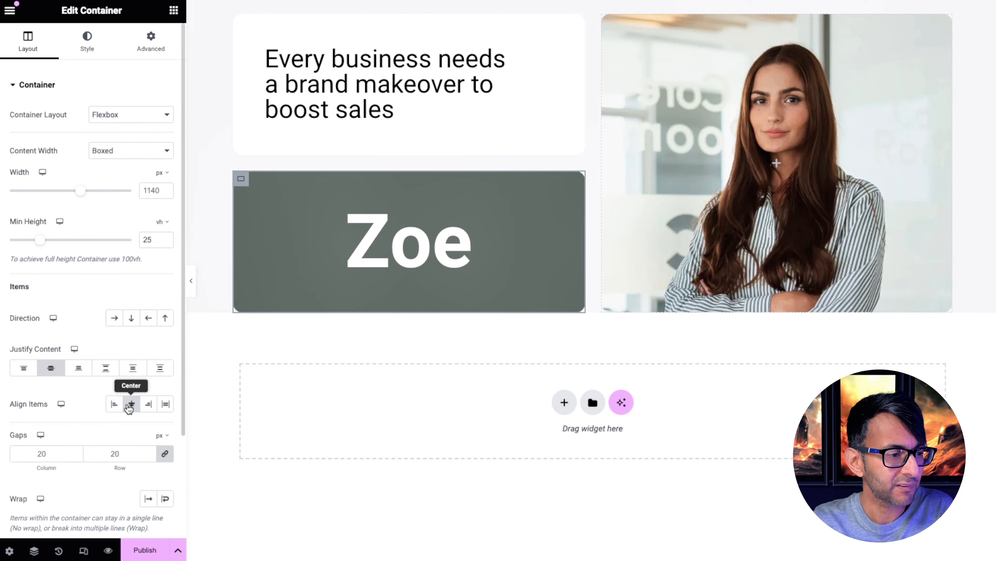
left_click(166, 403)
left_click(160, 51)
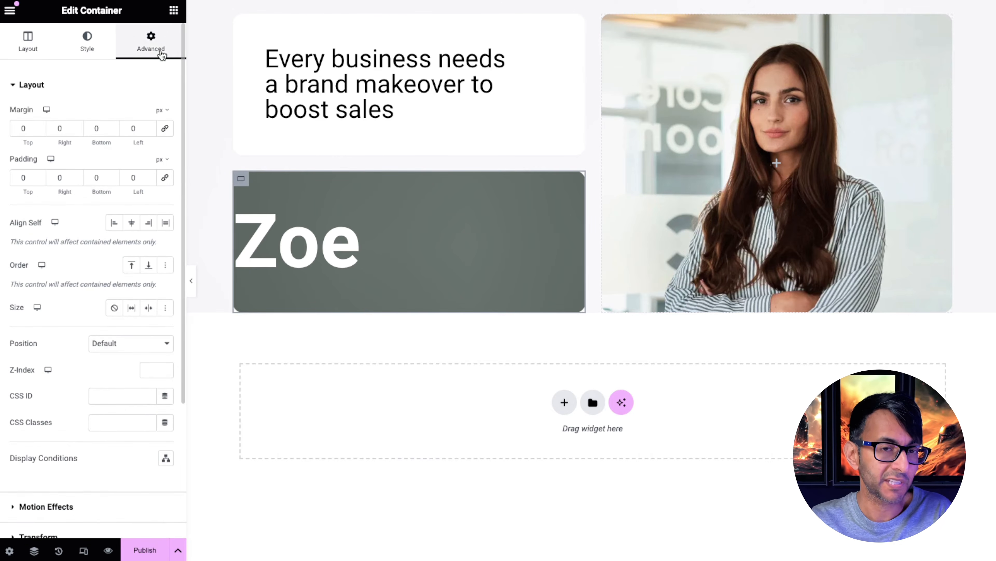
left_click(135, 178)
type("50")
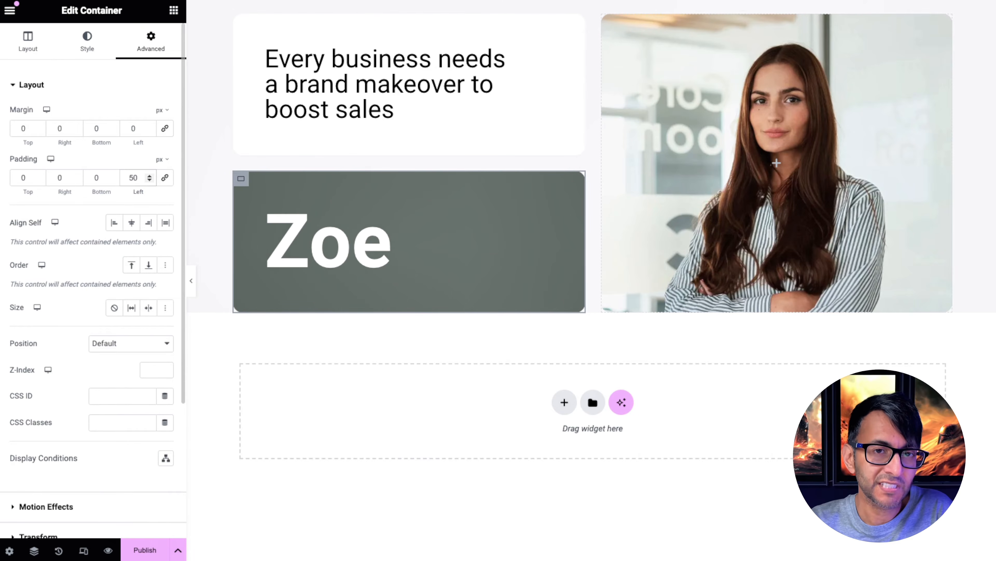
left_click(422, 249)
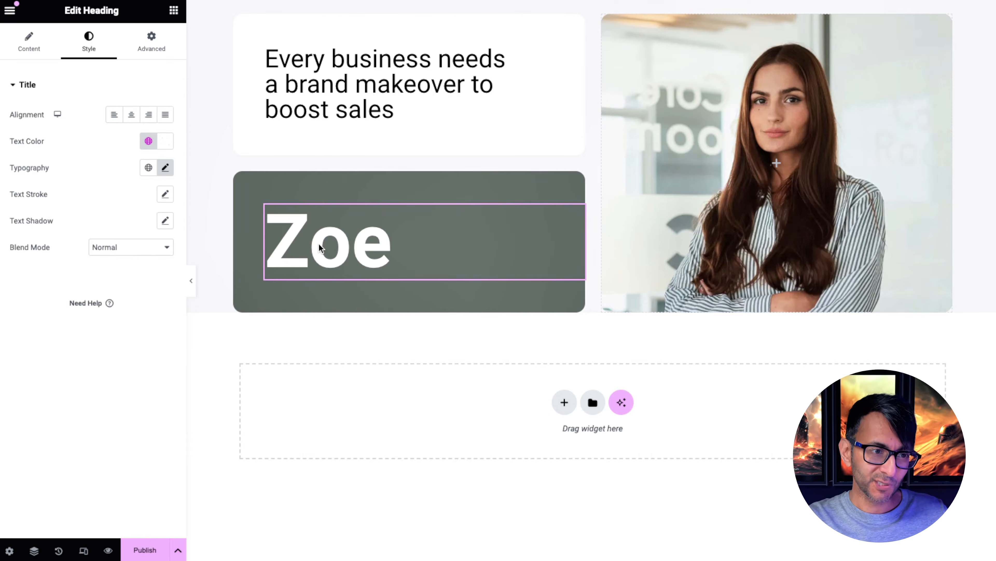
In the mobile preview, set the photo container's minimum height to 40 vh and return to the desktop view
key("ctrl+shift+m")
left_click(557, 11)
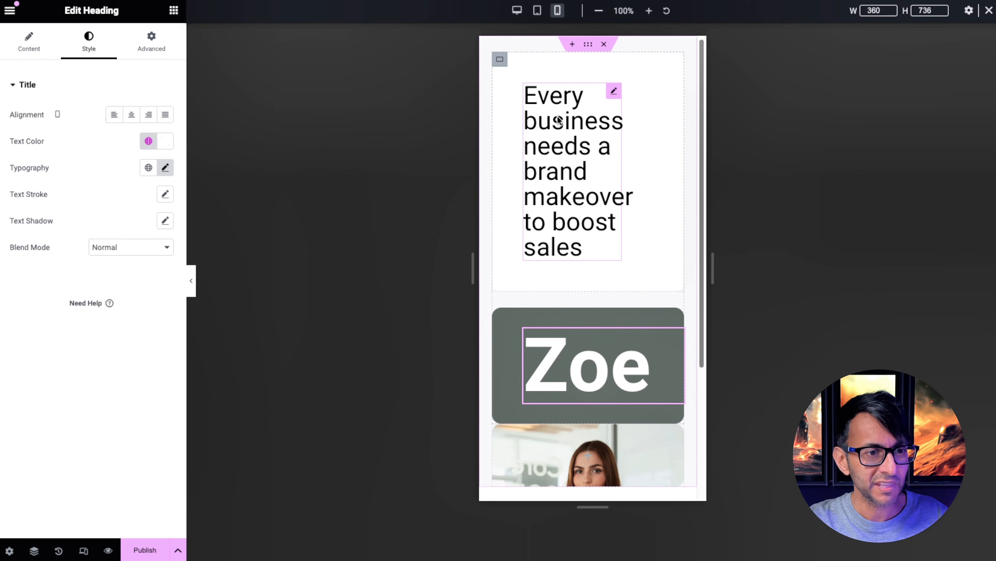
left_click(501, 60)
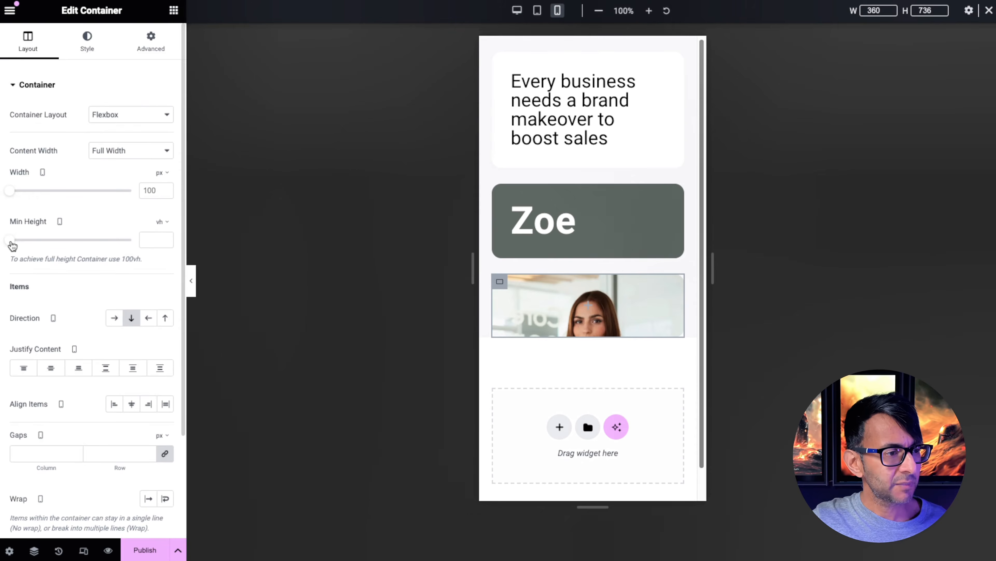
left_click_drag(12, 245, 58, 245)
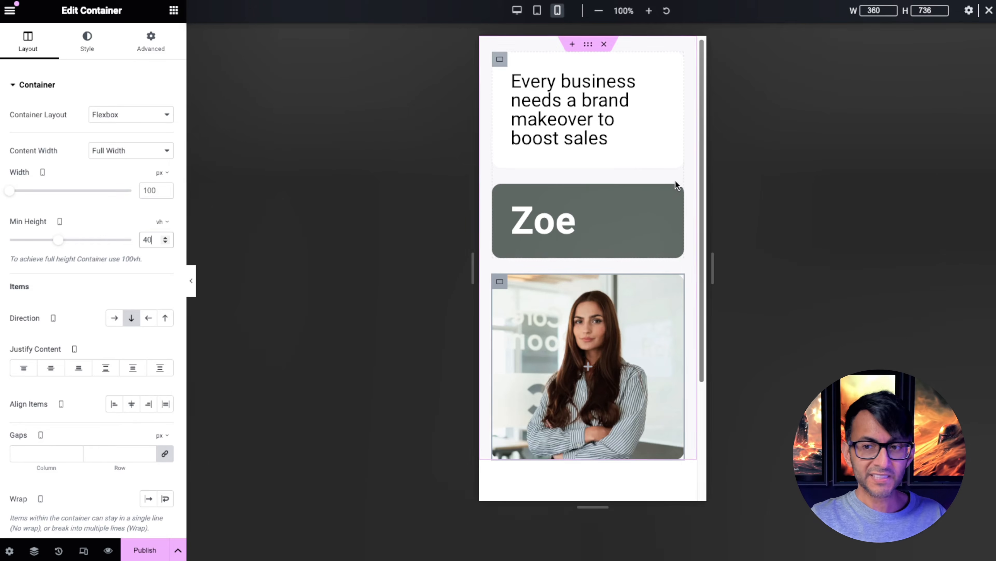
left_click(515, 12)
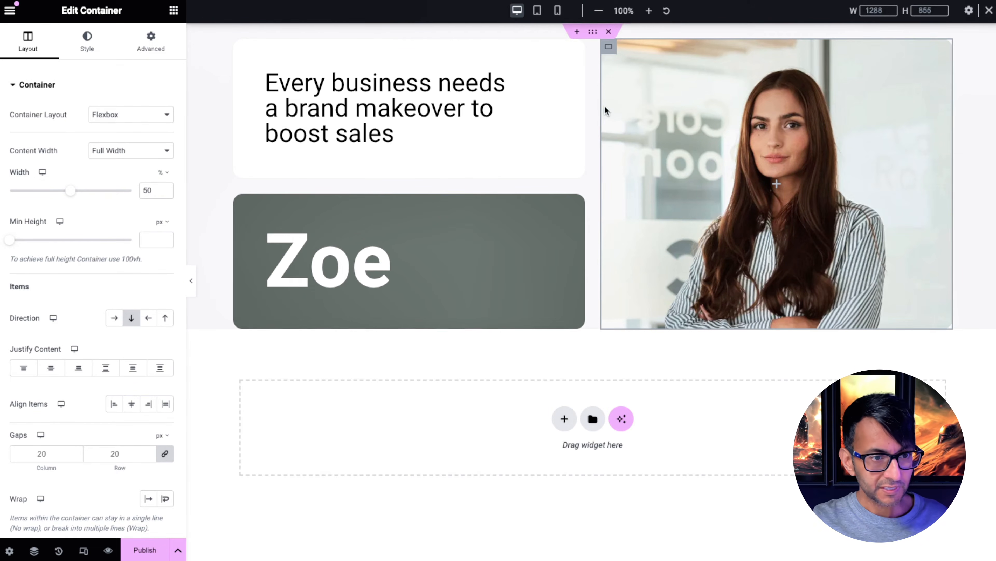
Add a two-column container below the first bento section and set the padding of the parent and its columns to 0
left_click(564, 419)
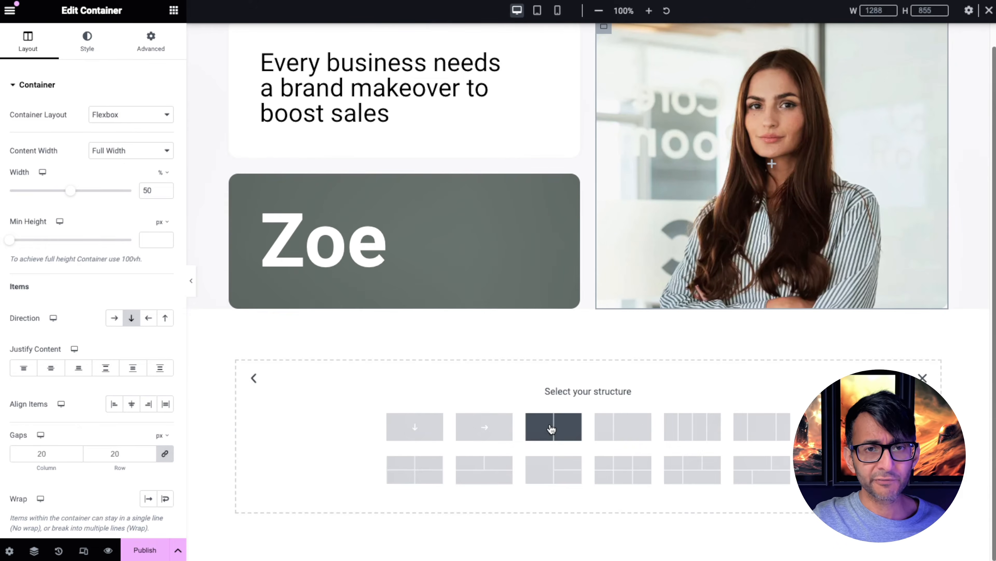
left_click(551, 423)
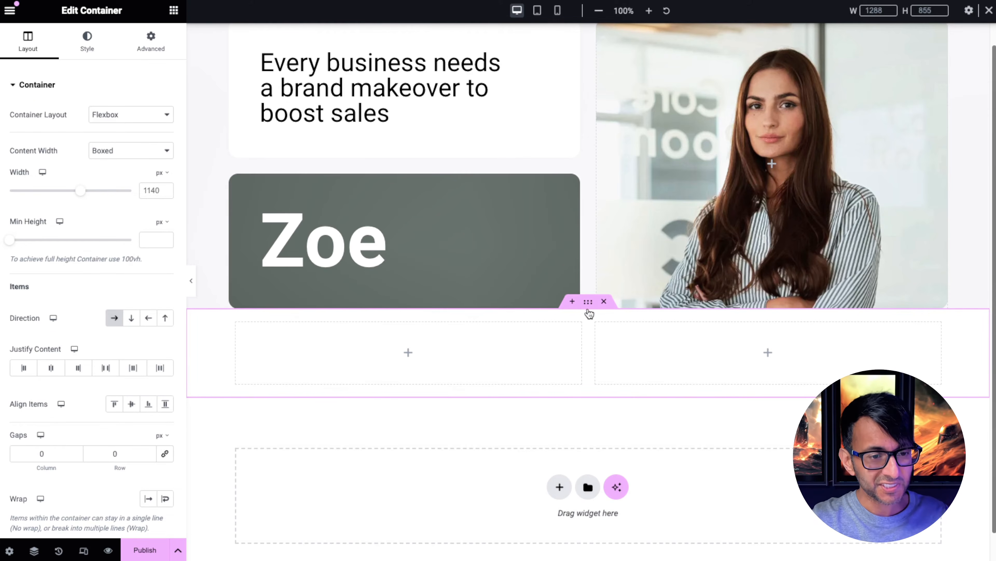
left_click(151, 52)
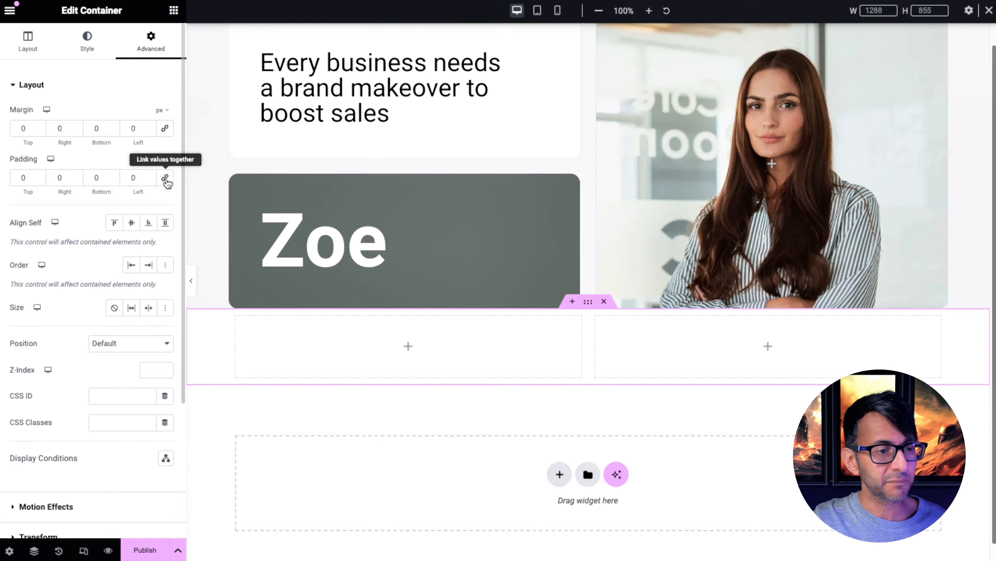
left_click(237, 317)
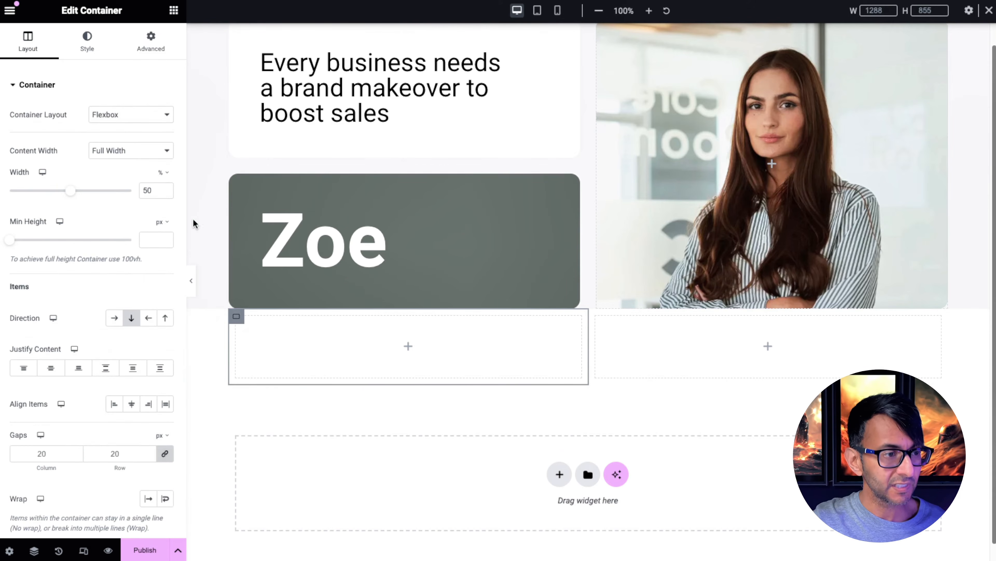
left_click(155, 43)
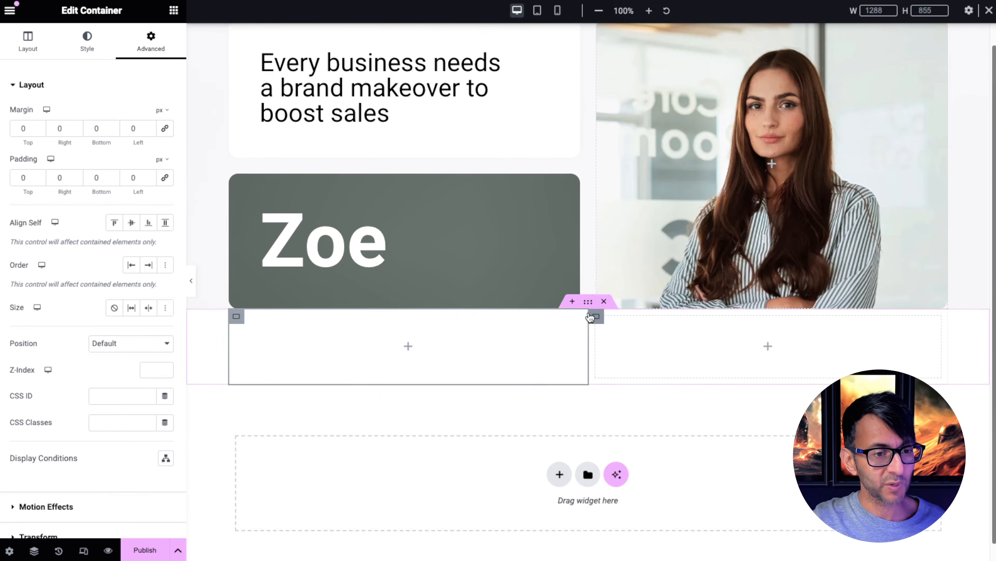
Set the new parent container's column and row gaps to 25 px and its background to the Apple BG global color
left_click(588, 302)
left_click(37, 47)
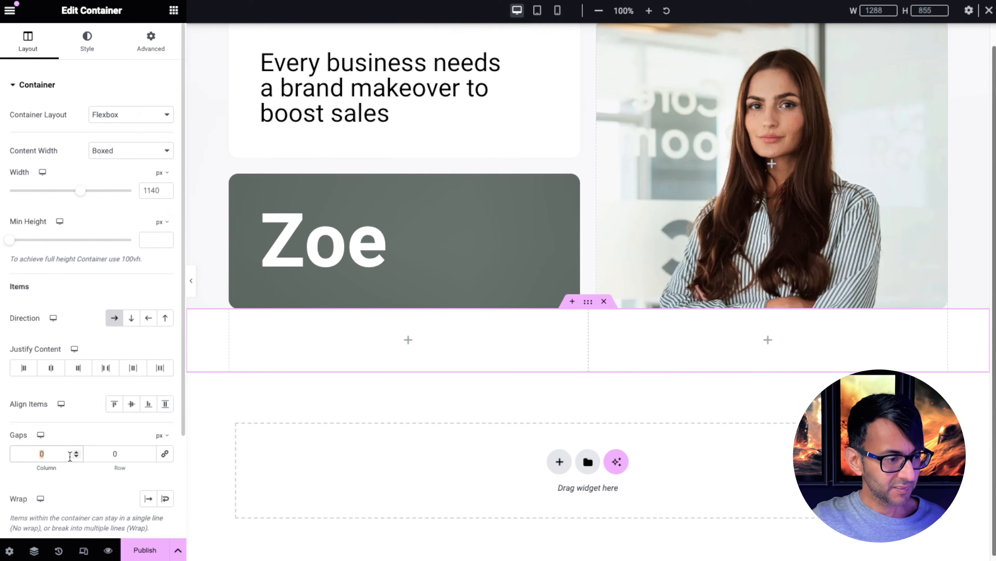
type("25")
key("Tab")
type("25")
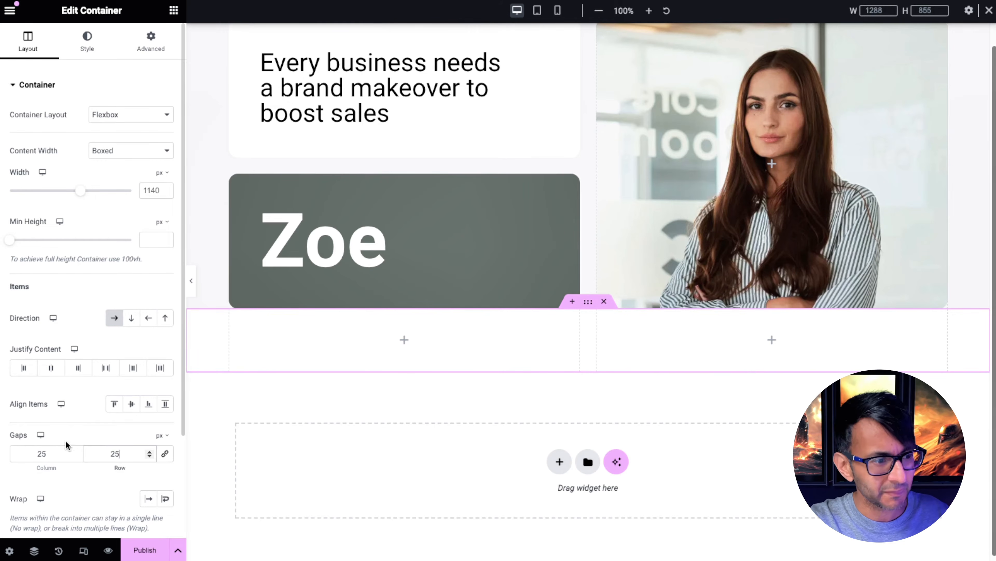
left_click(150, 39)
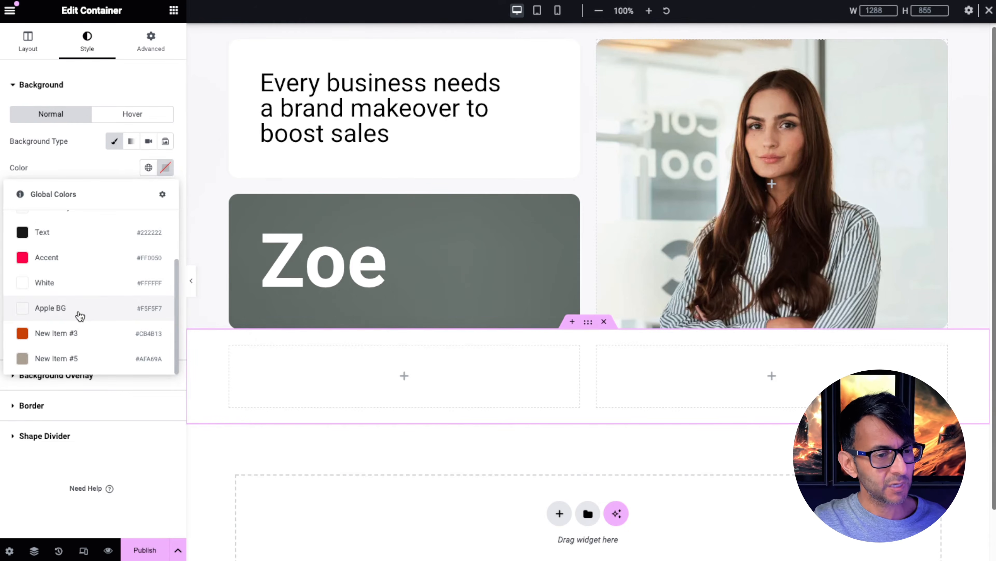
left_click(80, 315)
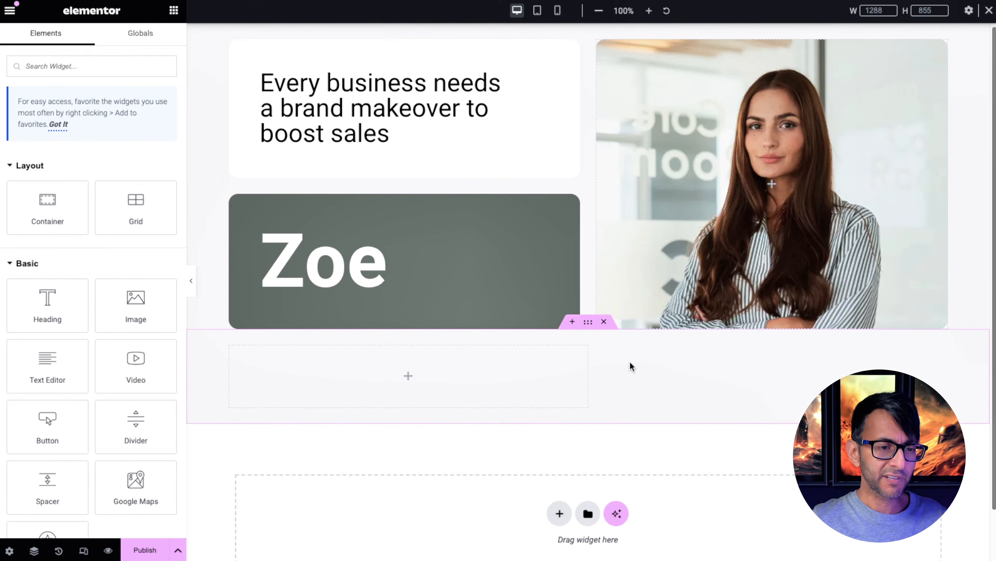
Delete the new section's right column and set the remaining column's width to 33.3%
mouse_move(279, 361)
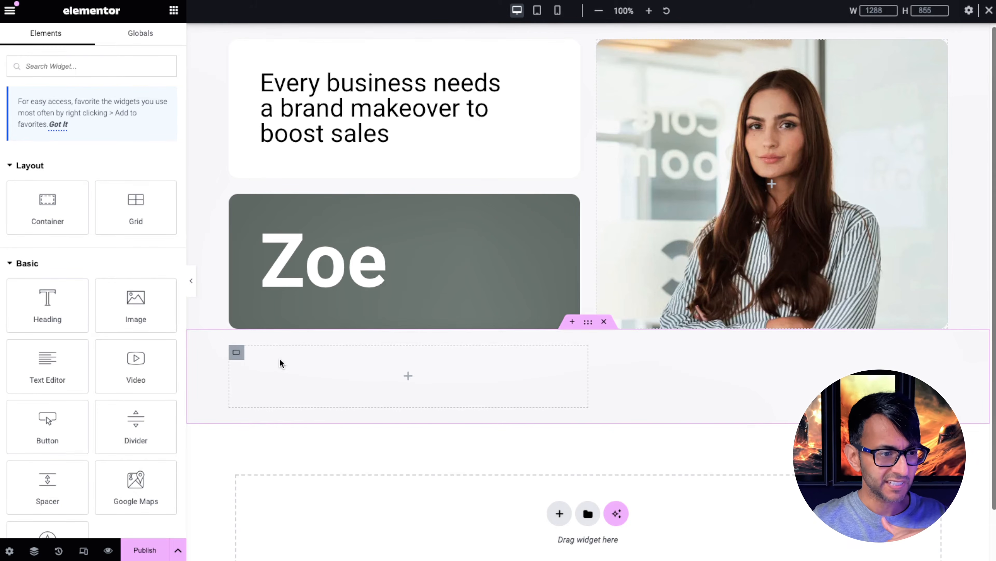
left_click(233, 352)
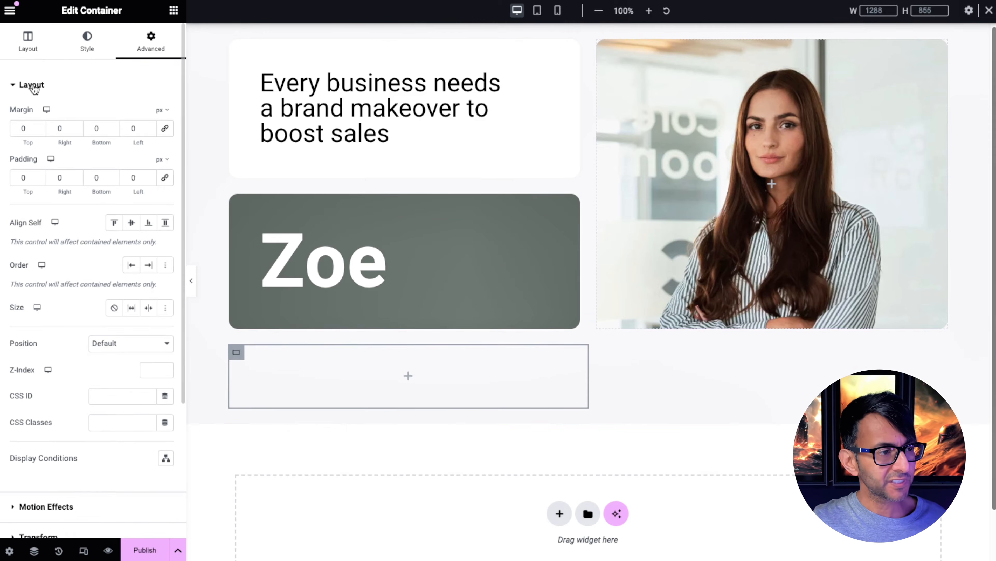
left_click(28, 55)
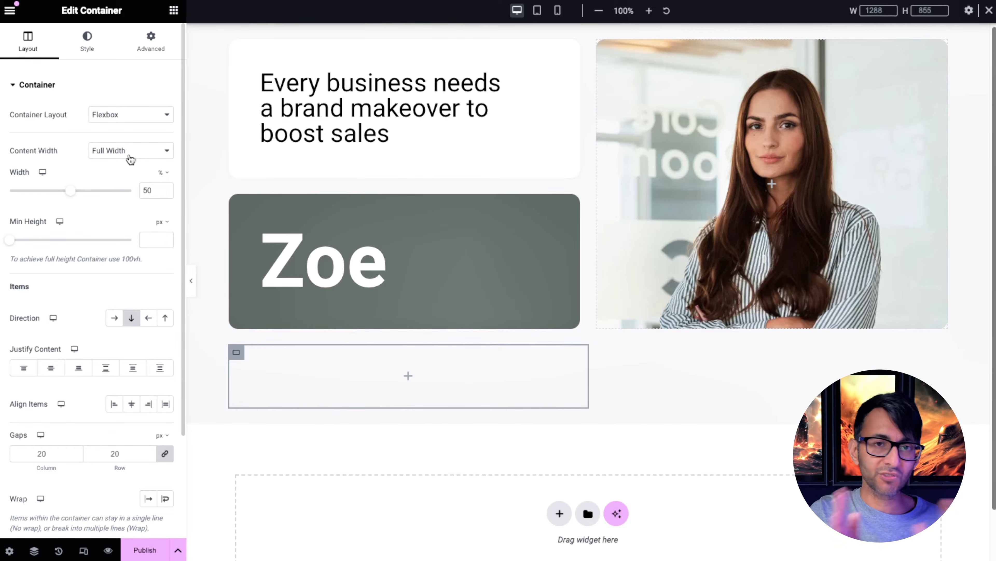
double_click(153, 190)
type("33.3")
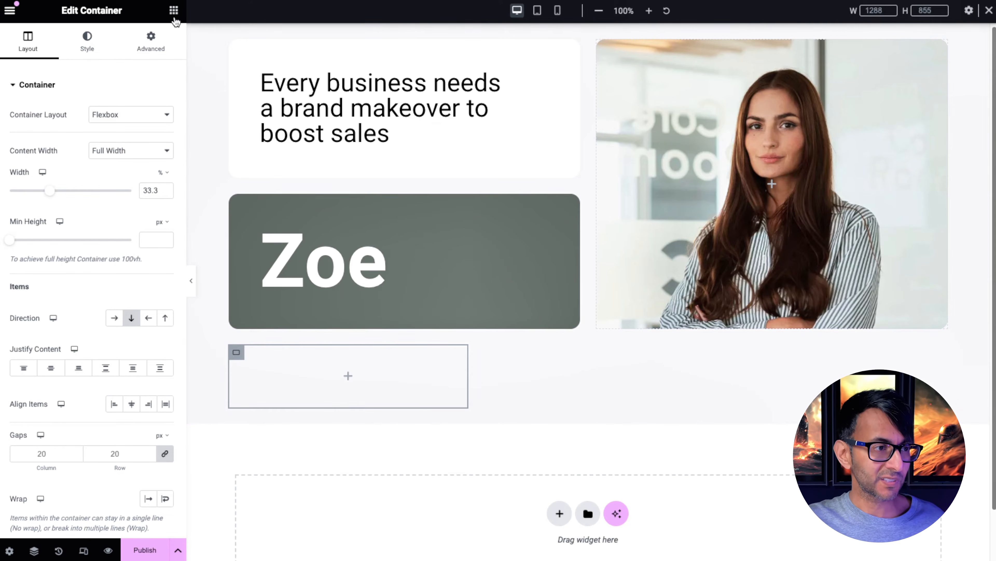
Add a nested container inside the 33.3% column and set its padding to 0
left_click(174, 10)
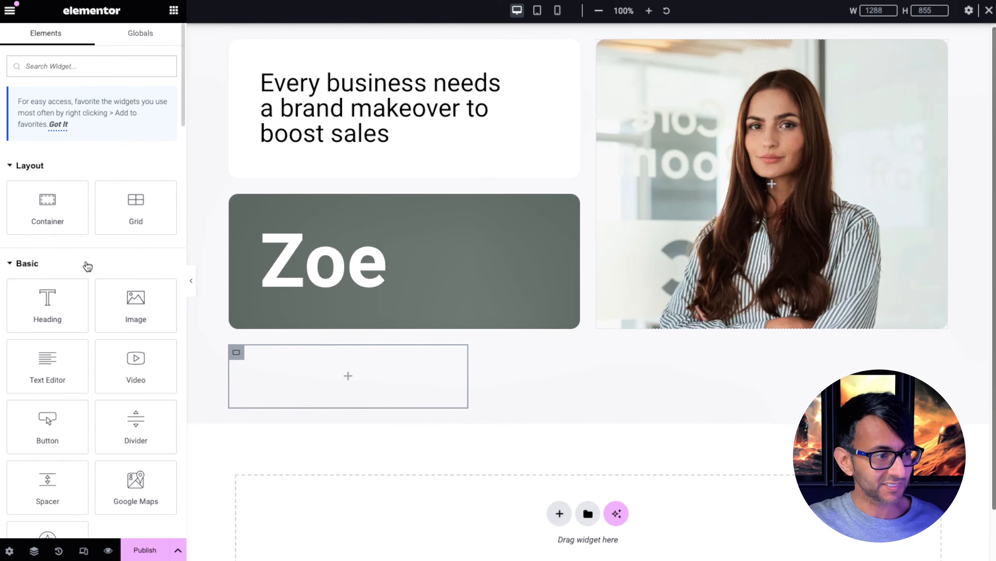
left_click(47, 203)
left_click(151, 39)
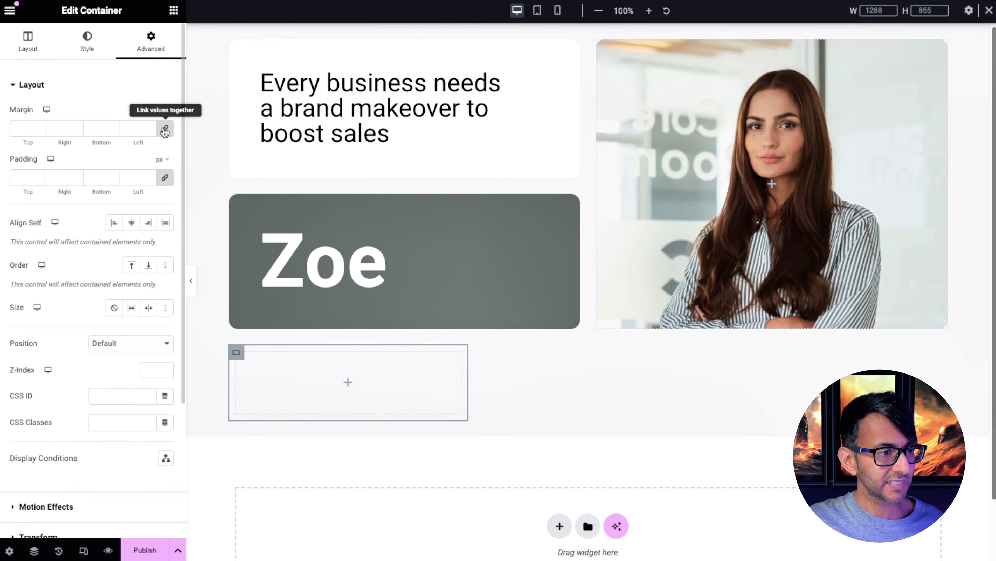
Give the new nested container a white global background color and a 15 px border radius on all corners
left_click(98, 49)
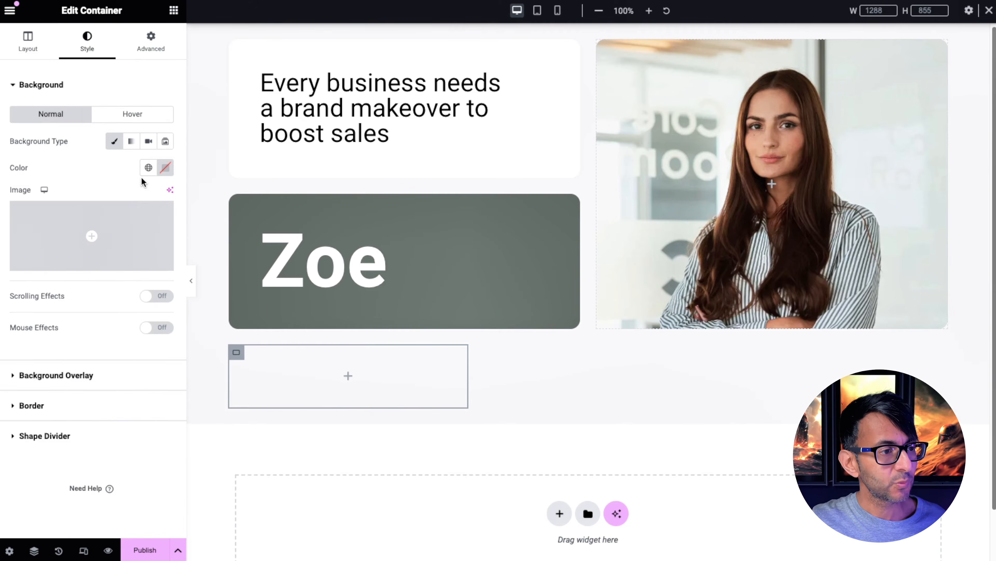
left_click(148, 167)
left_click(100, 350)
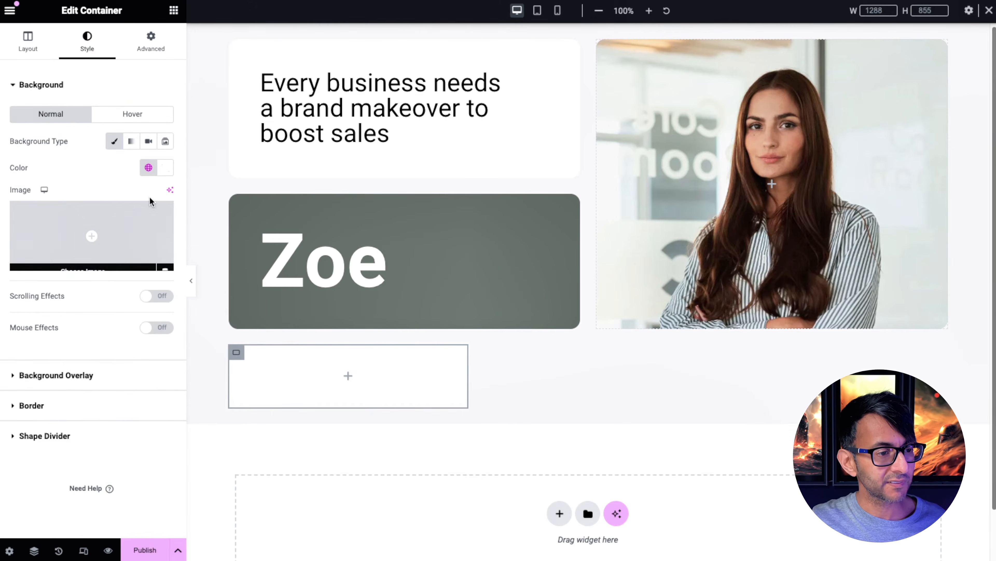
left_click(62, 405)
left_click(37, 246)
type("15")
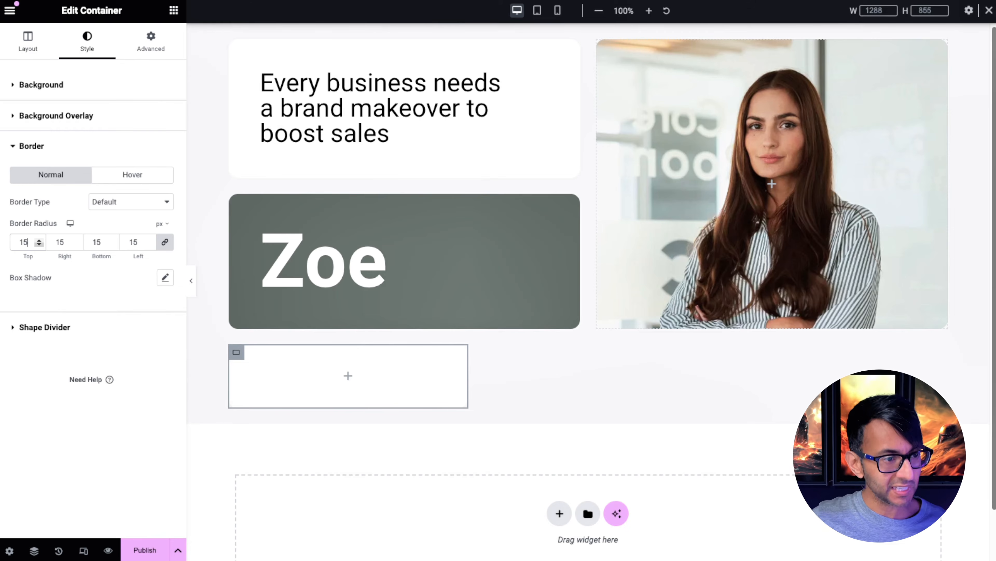
Duplicate the white nested container and set the upper one's minimum height to 25 vh
key("super+d")
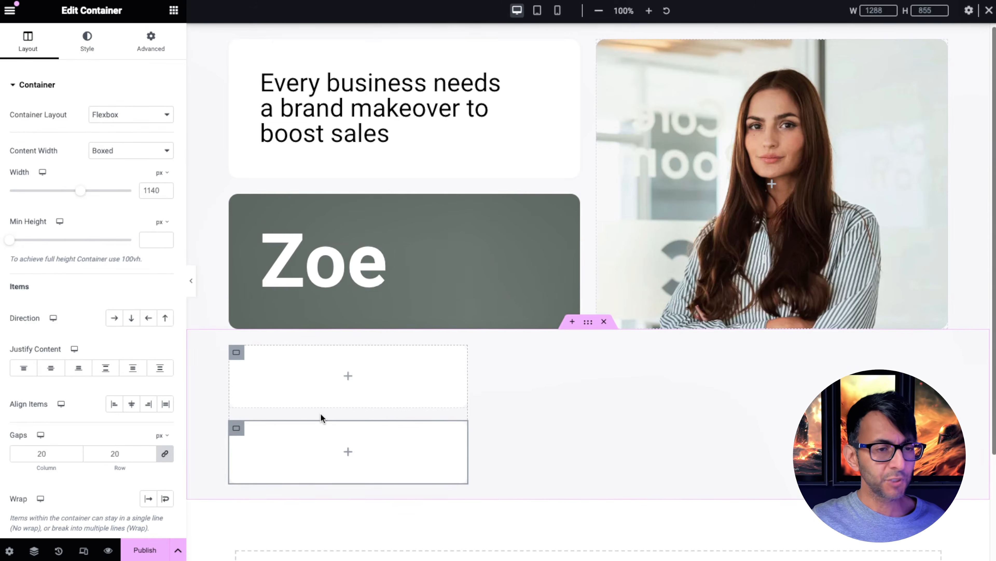
scroll(322, 410, "down", 2)
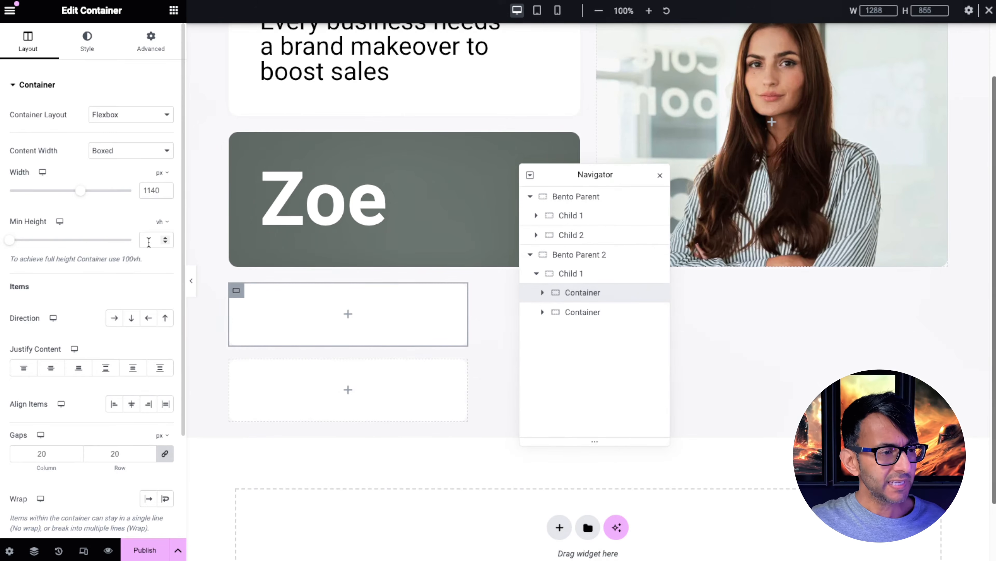
left_click(149, 240)
type("25")
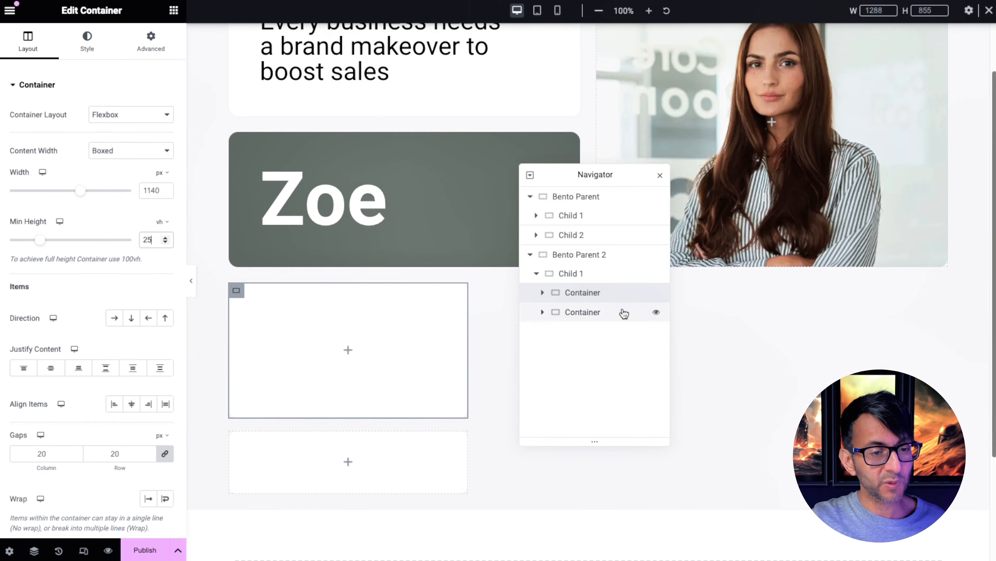
Copy the upper white nested container and paste its style onto the lower one
right_click(591, 293)
left_click(565, 324)
right_click(569, 312)
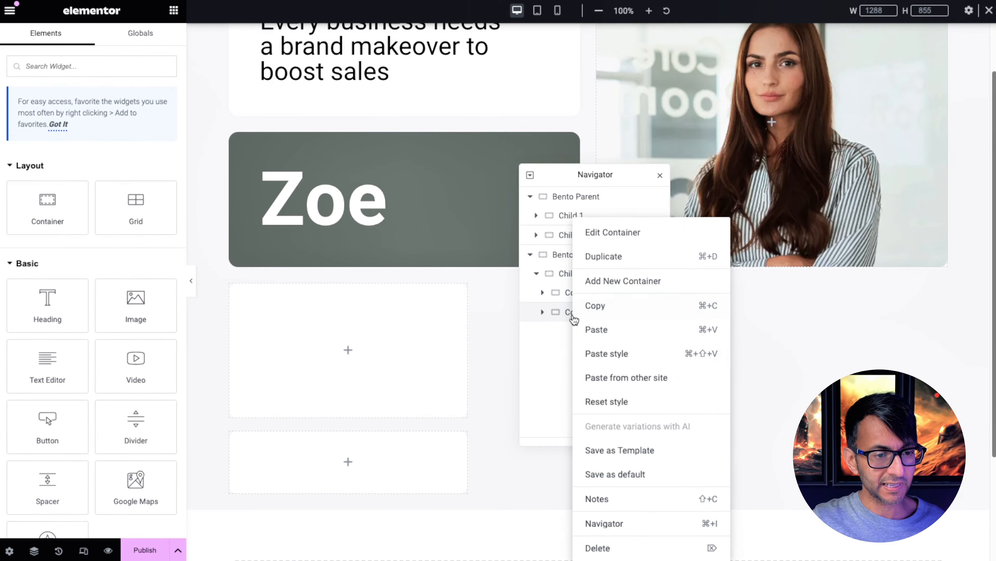
left_click(598, 353)
Preview the page with the editing panel hidden and examine both bento sections
scroll(454, 390, "down", 3)
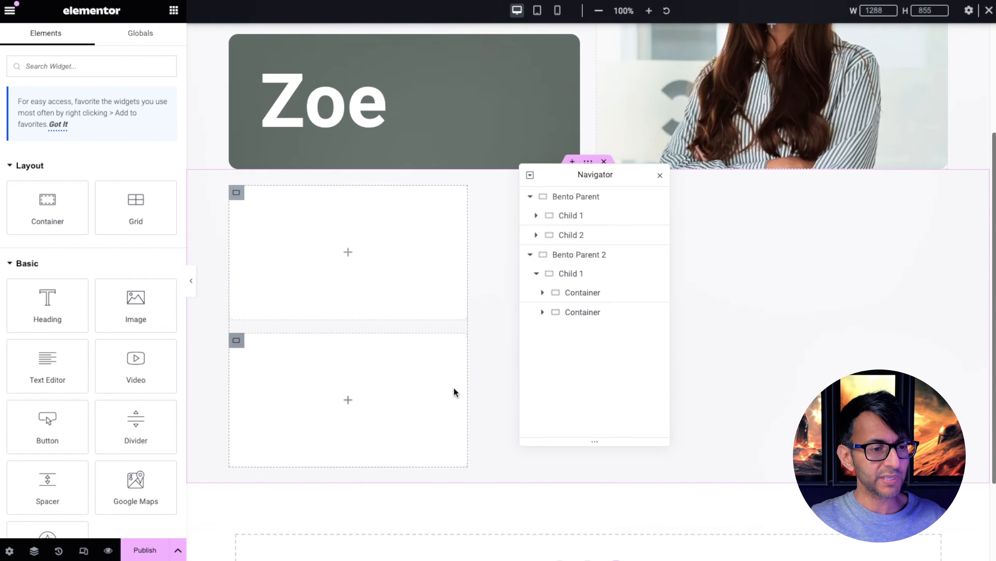
scroll(454, 390, "up", 1)
key("ctrl+p")
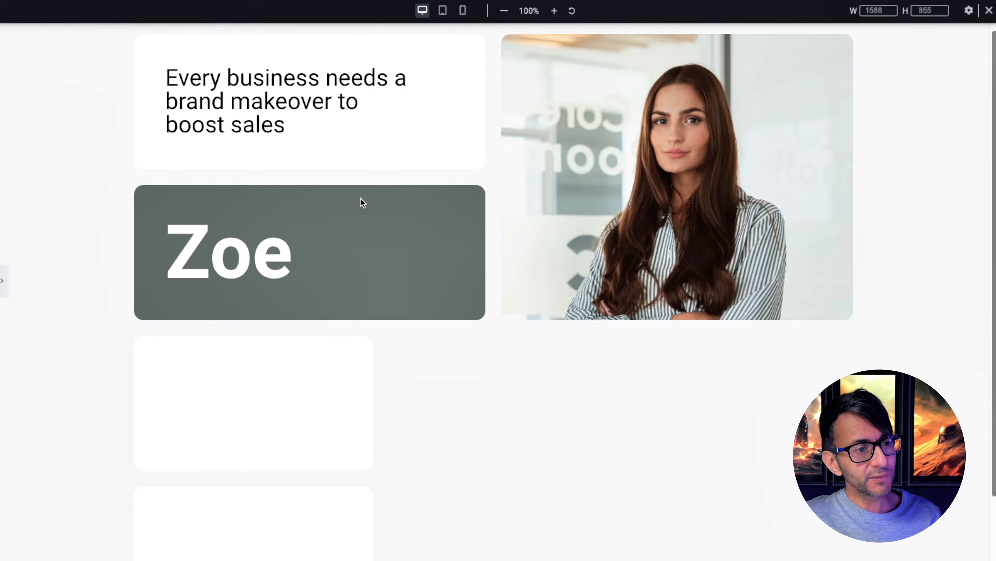
scroll(394, 328, "down", 2)
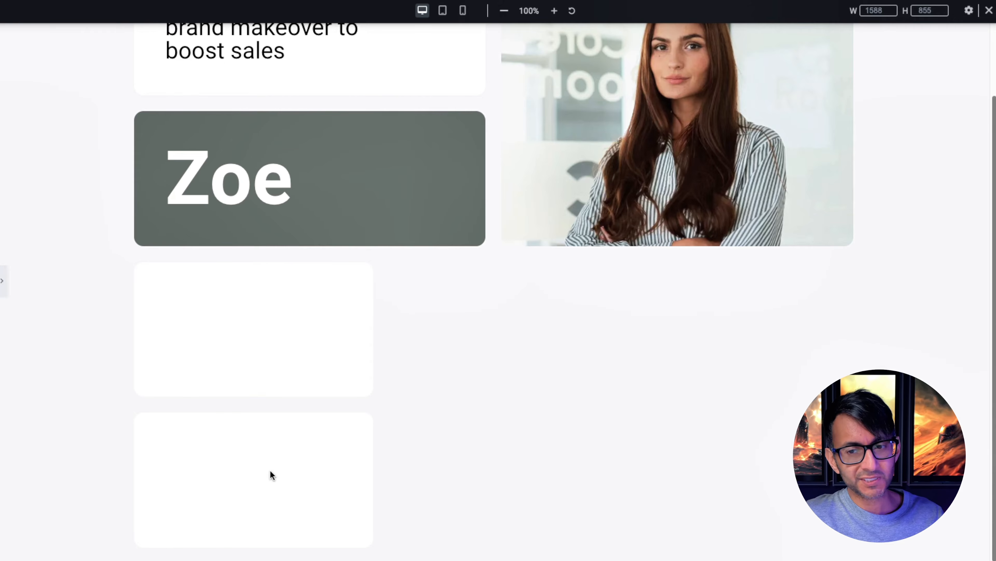
scroll(285, 483, "up", 2)
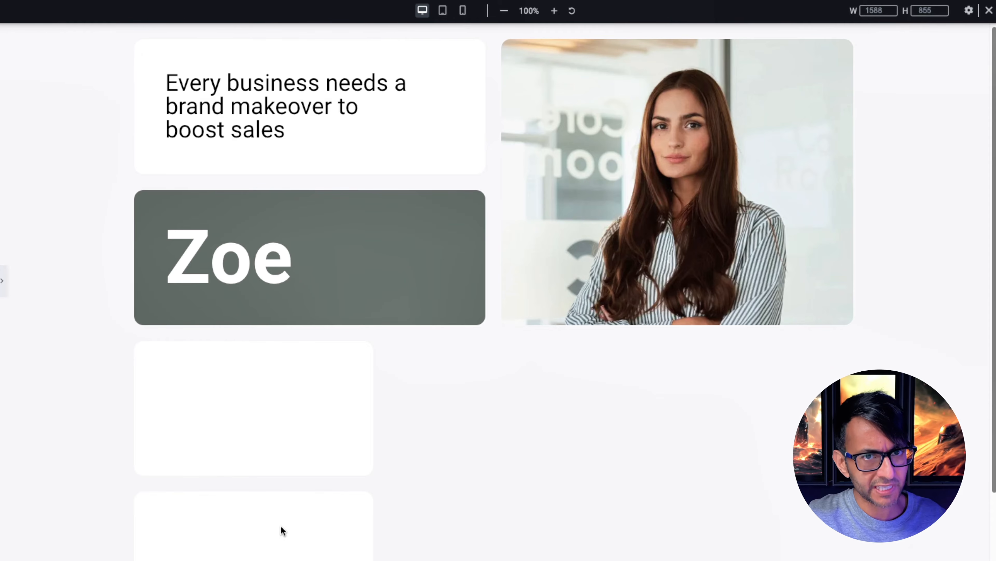
Set the minimum height of the white heading container and the green container below it to 22 vh each
scroll(442, 463, "down", 1)
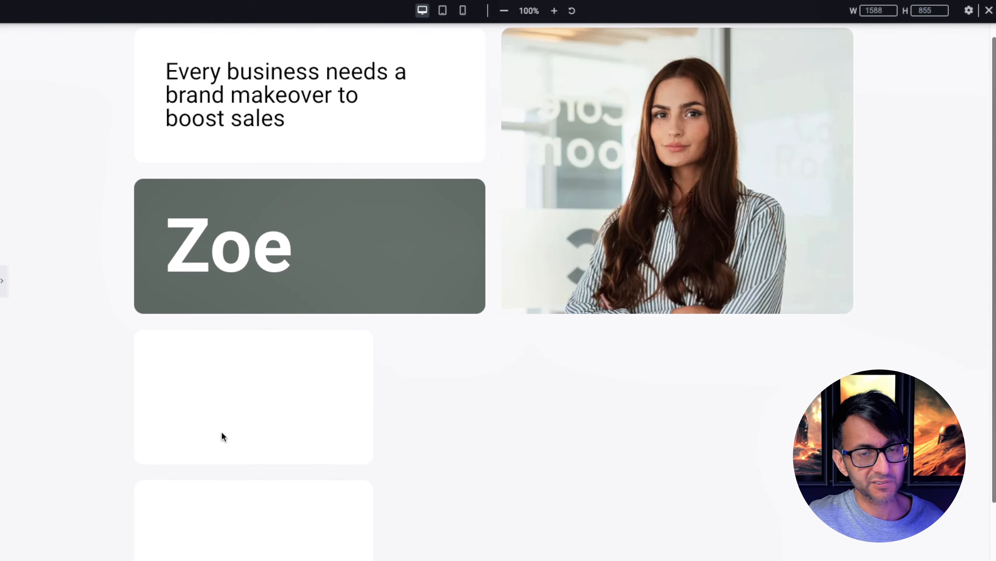
left_click(3, 281)
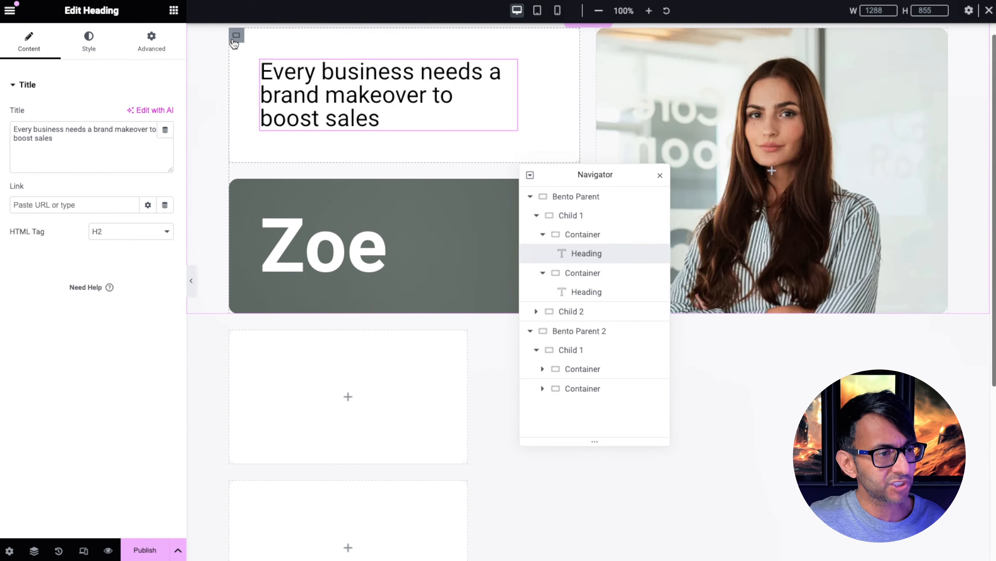
left_click(236, 36)
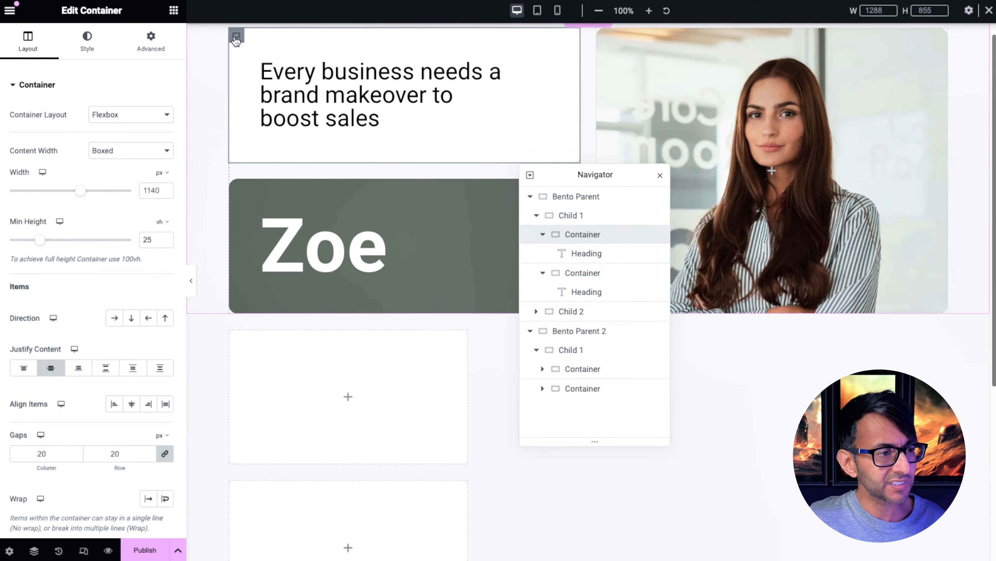
left_click(165, 242)
left_click(165, 243)
left_click(166, 243)
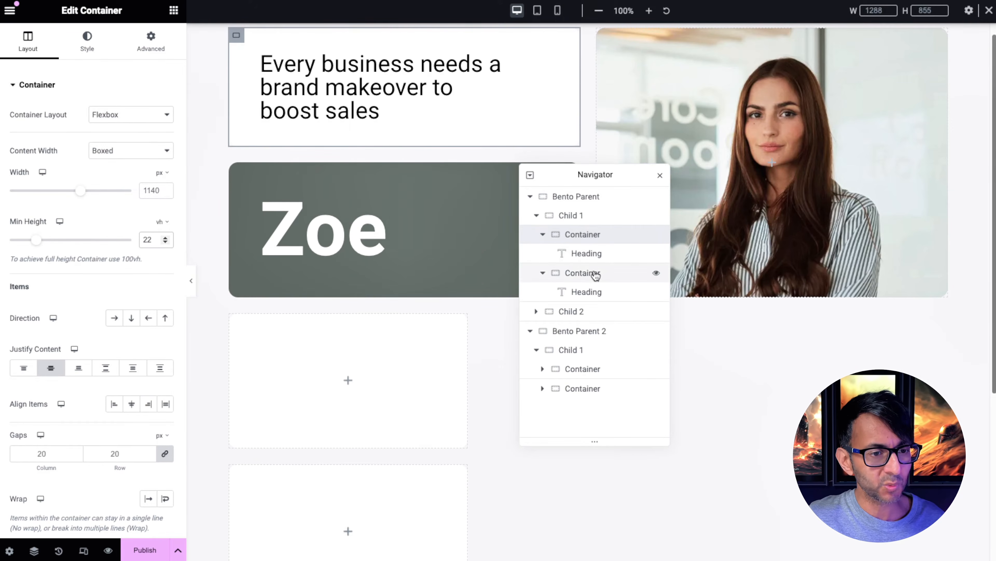
left_click(237, 170)
left_click(166, 243)
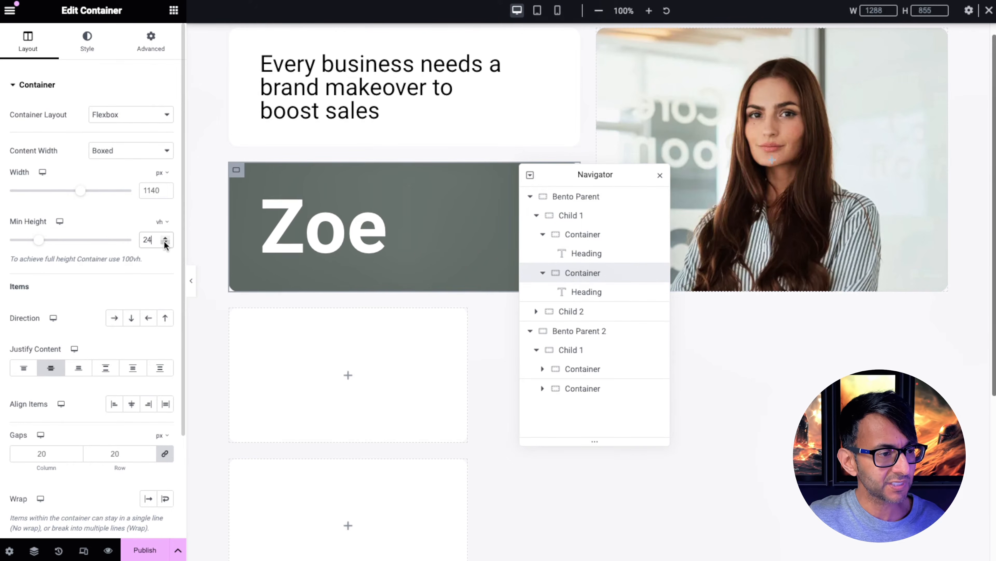
left_click(165, 242)
left_click(166, 243)
Set the minimum height of both empty white containers in Bento Parent 2 to 22 vh
left_click(237, 308)
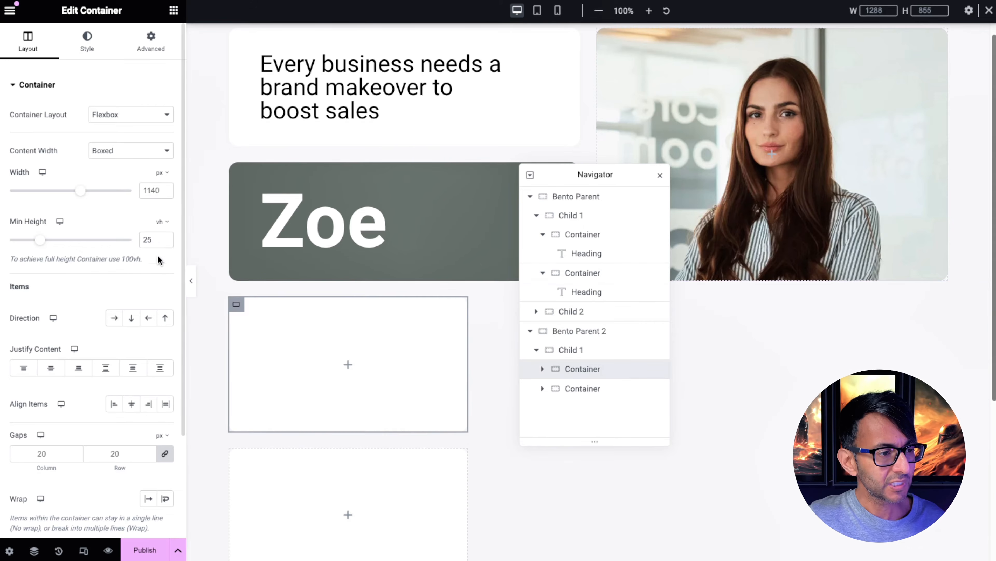
left_click(166, 243)
left_click(166, 243)
left_click(166, 243)
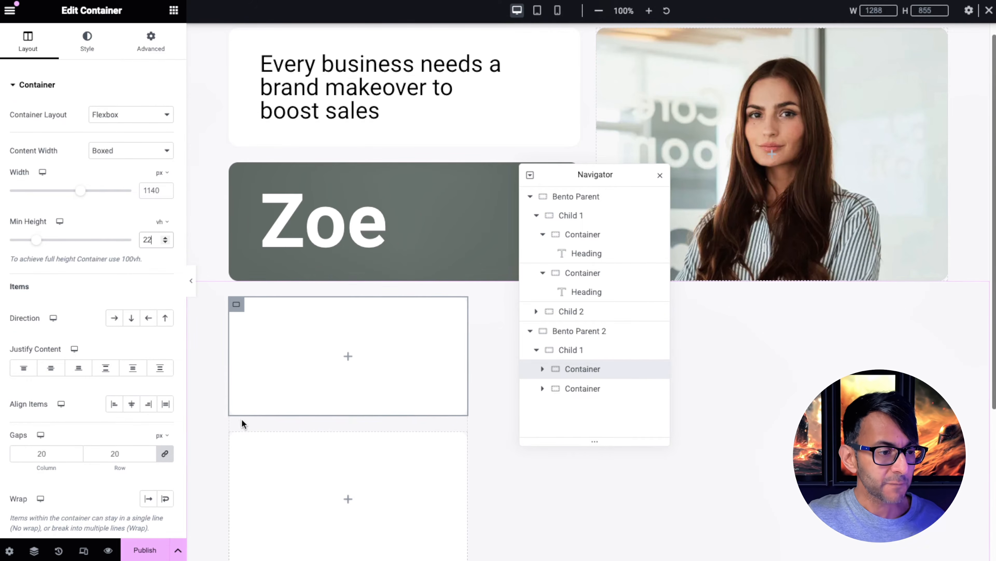
left_click(237, 439)
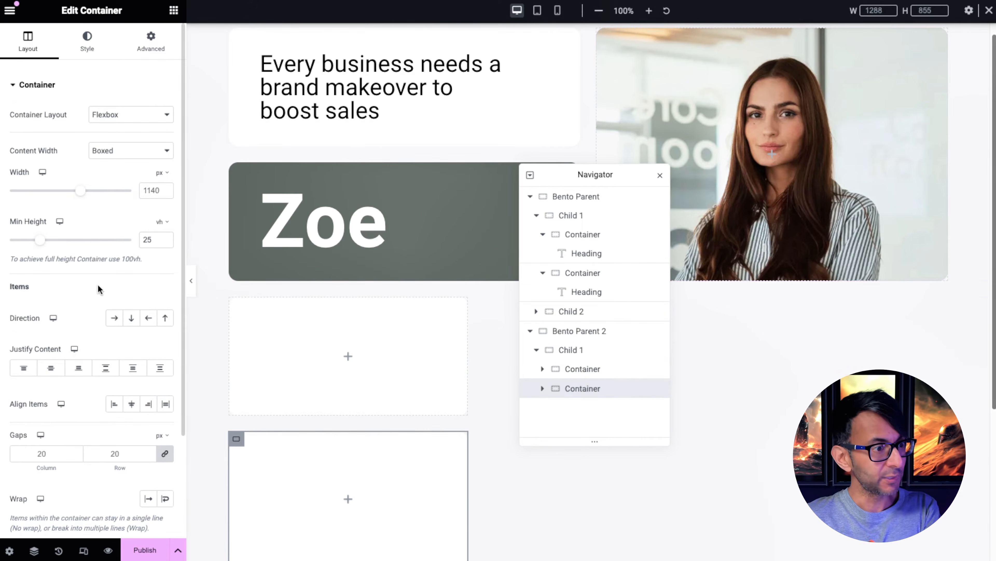
left_click(165, 243)
left_click(165, 243)
left_click(166, 243)
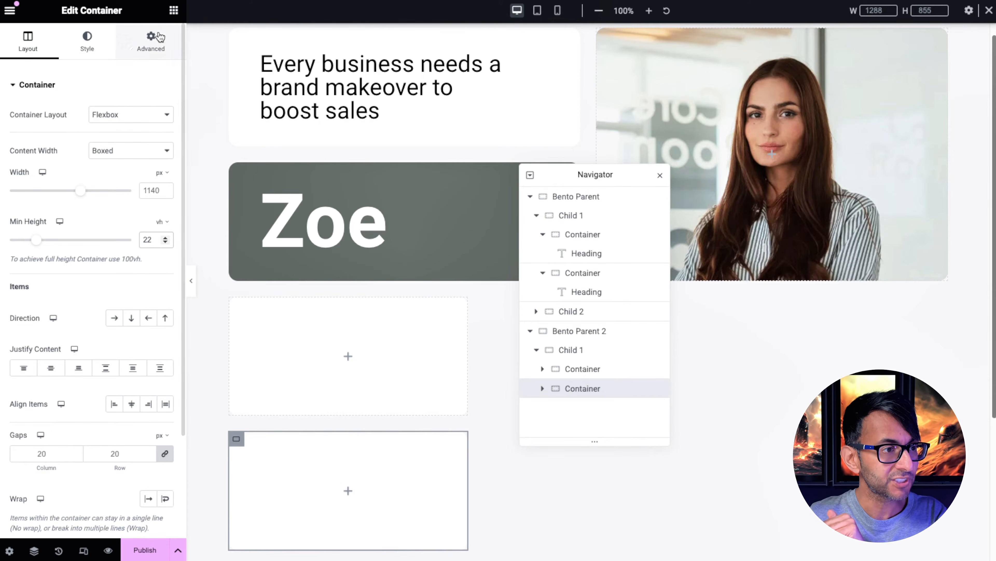
Preview the page with the editing panel hidden and examine how the shortened containers fit around the portrait
left_click(151, 40)
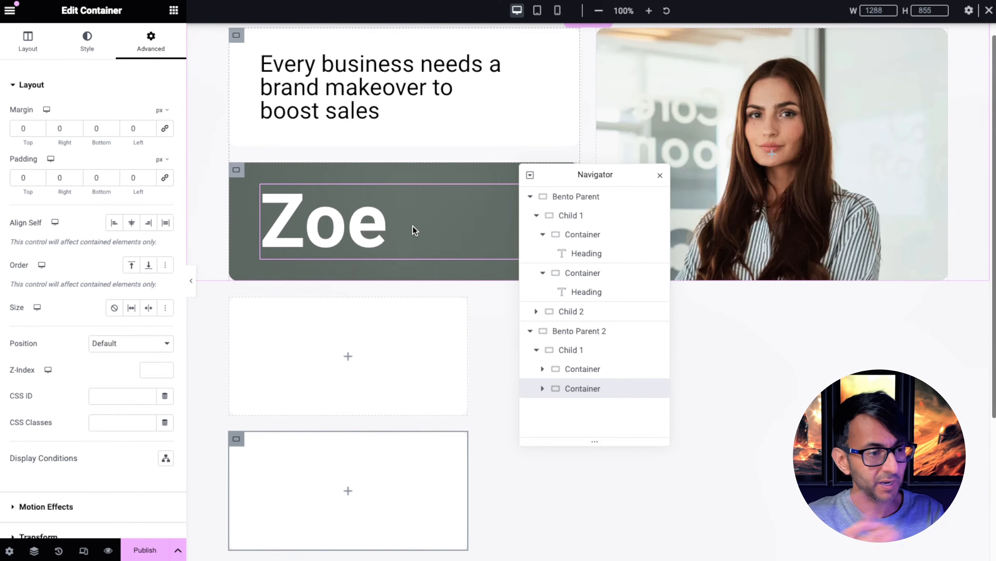
left_click(190, 281)
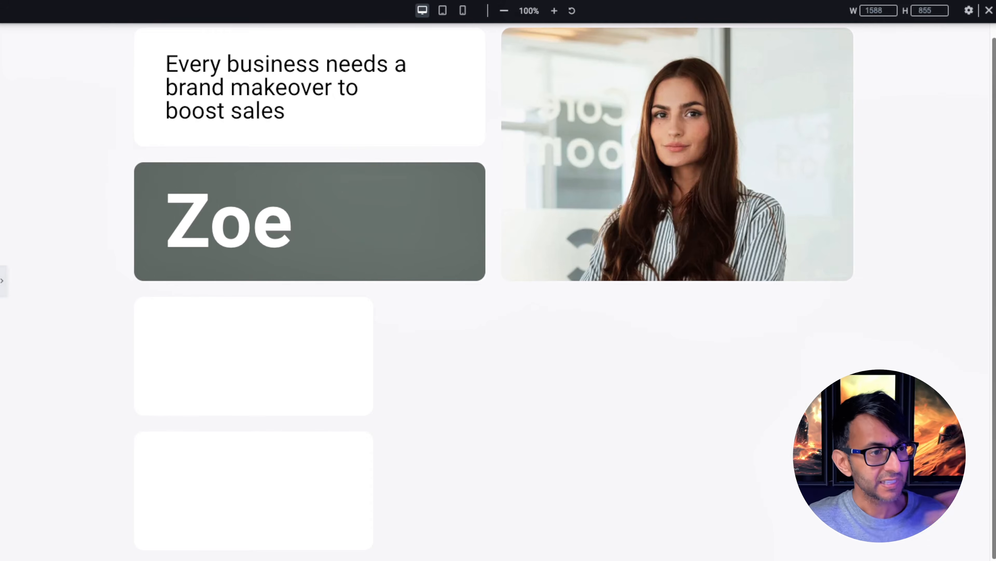
scroll(493, 290, "up", 1)
scroll(493, 291, "down", 1)
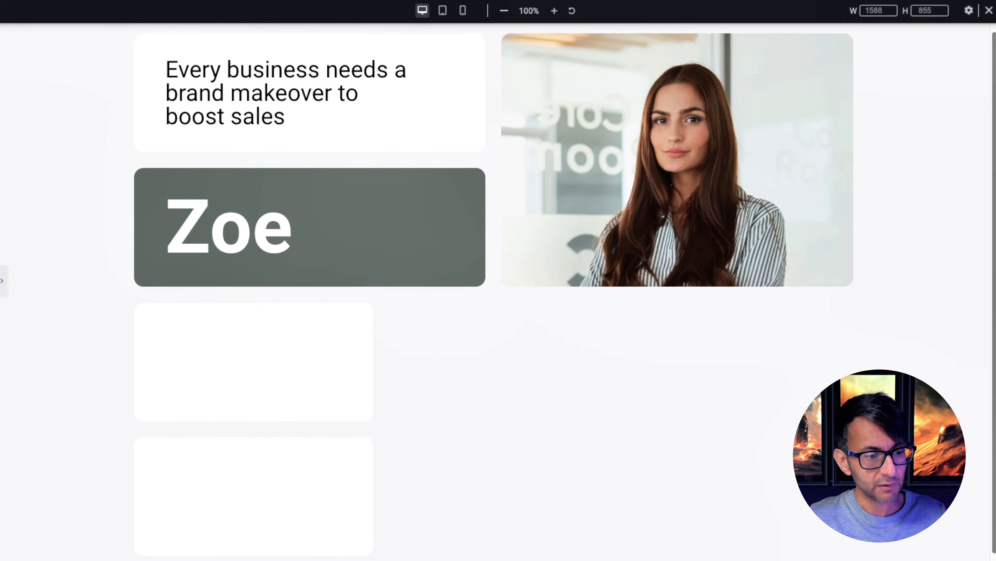
scroll(494, 290, "down", 1)
scroll(494, 290, "up", 1)
scroll(493, 291, "down", 1)
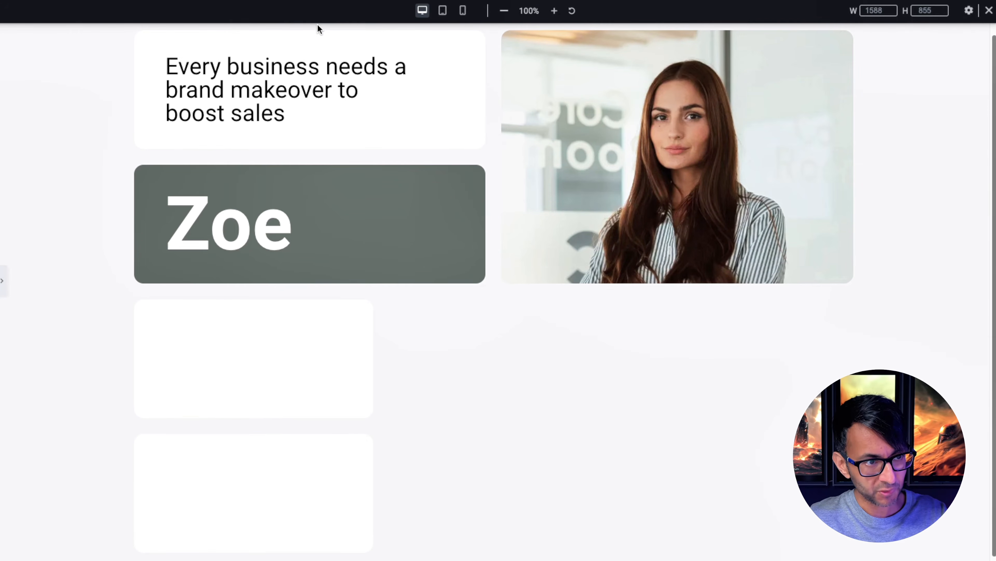
scroll(626, 493, "up", 1)
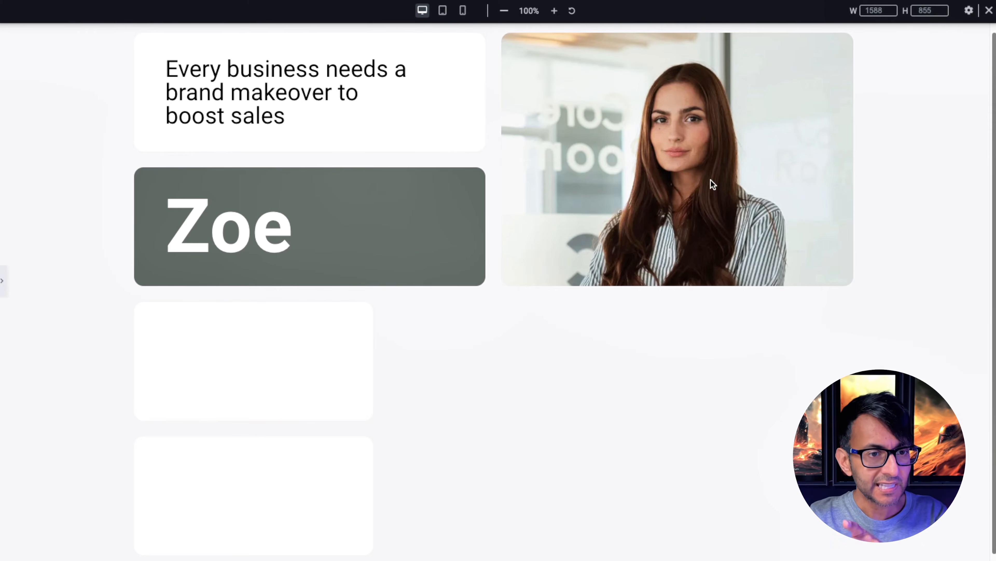
left_click(3, 280)
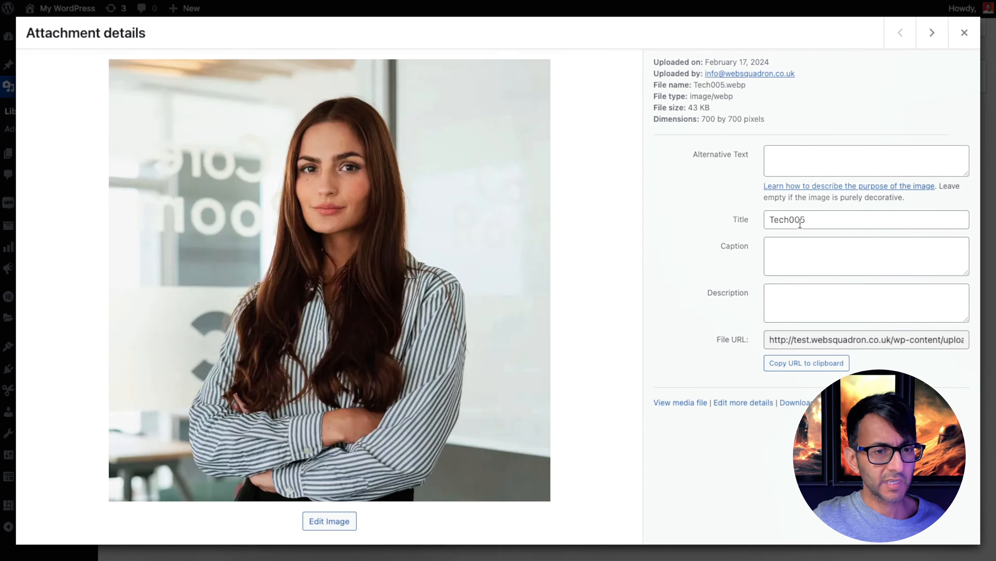
In the WordPress Media Library, crop the Tech005 portrait to 700 × 660 pixels from starting coordinates 0 × 40 and save the edits
left_click(349, 524)
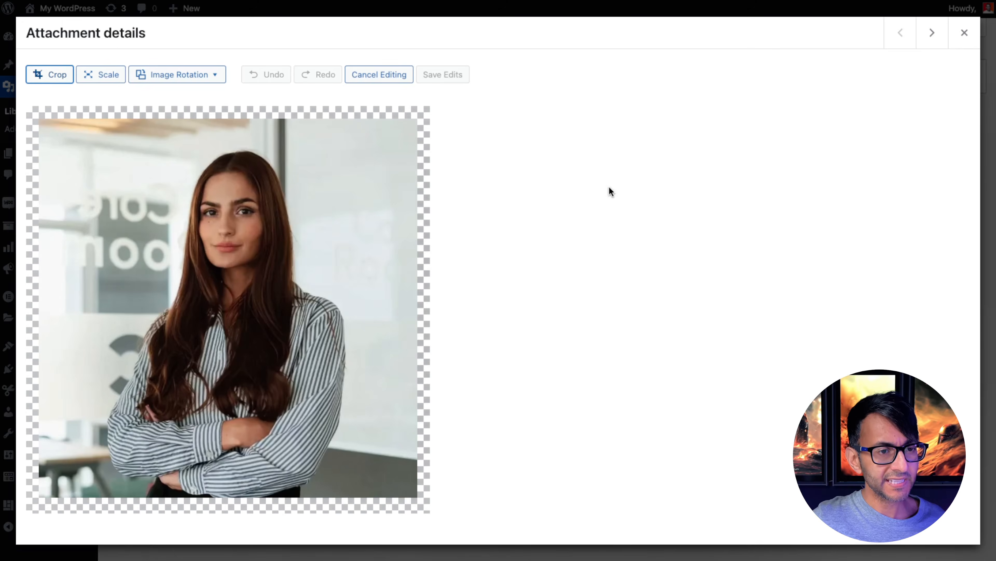
left_click(50, 74)
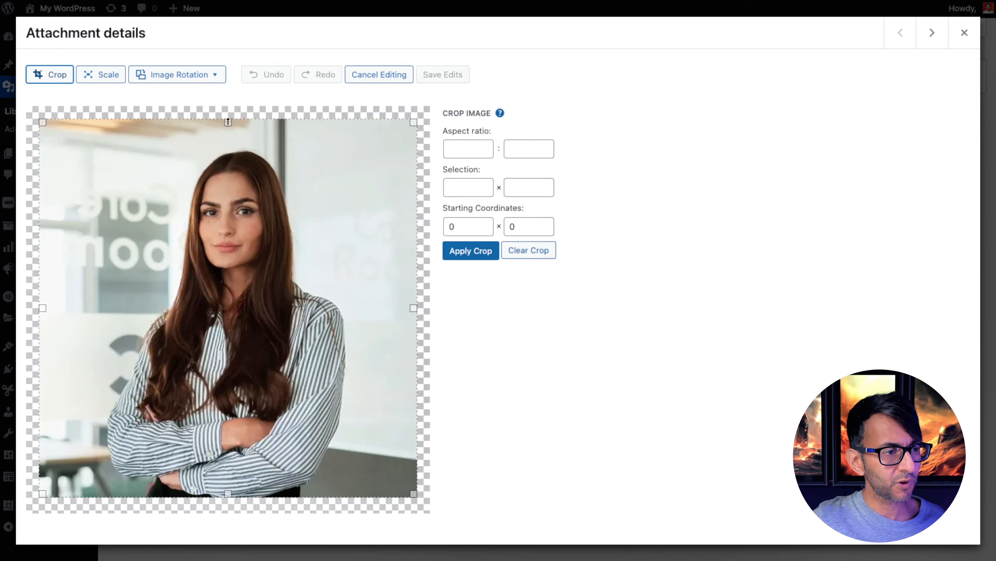
left_click_drag(228, 122, 232, 139)
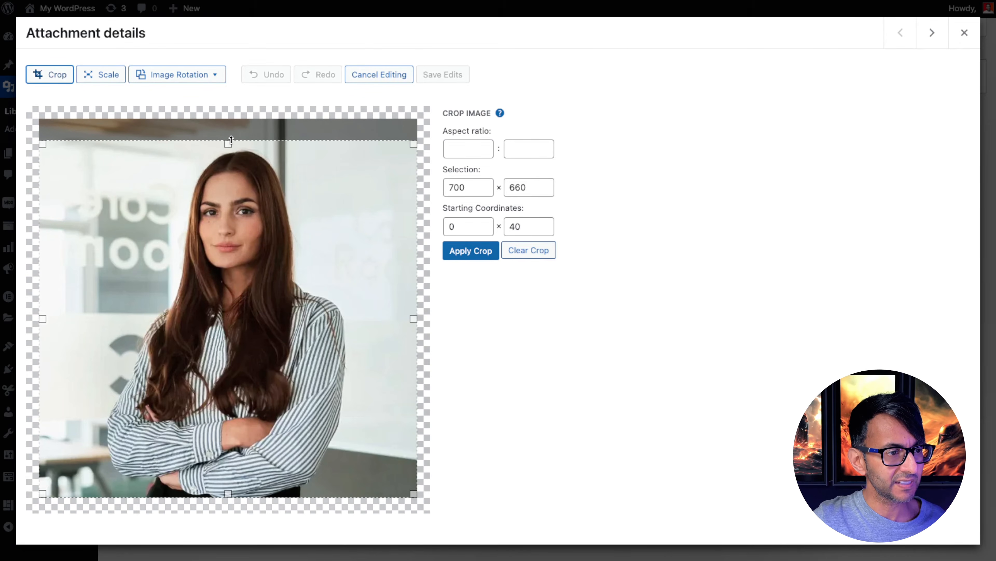
left_click(479, 262)
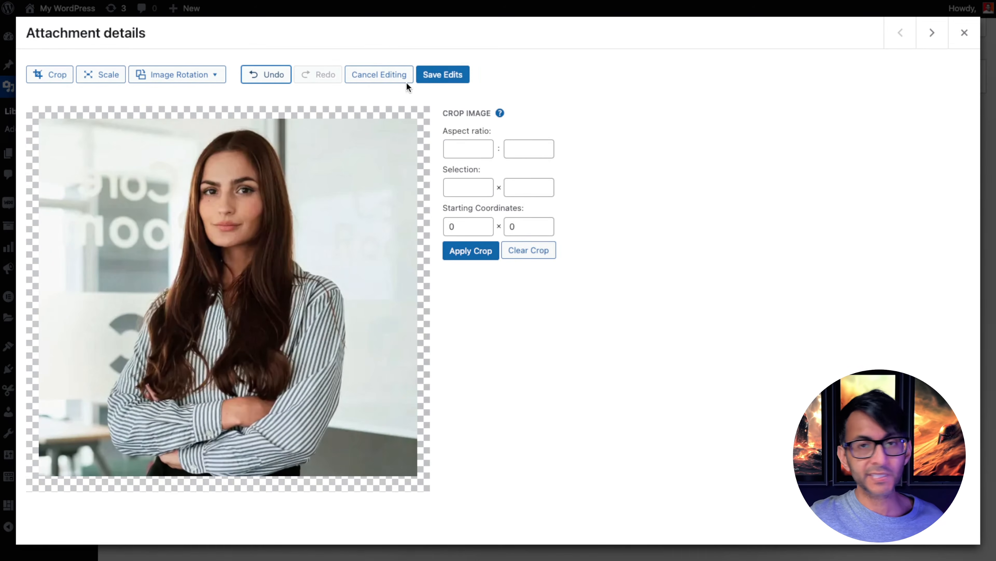
left_click(433, 75)
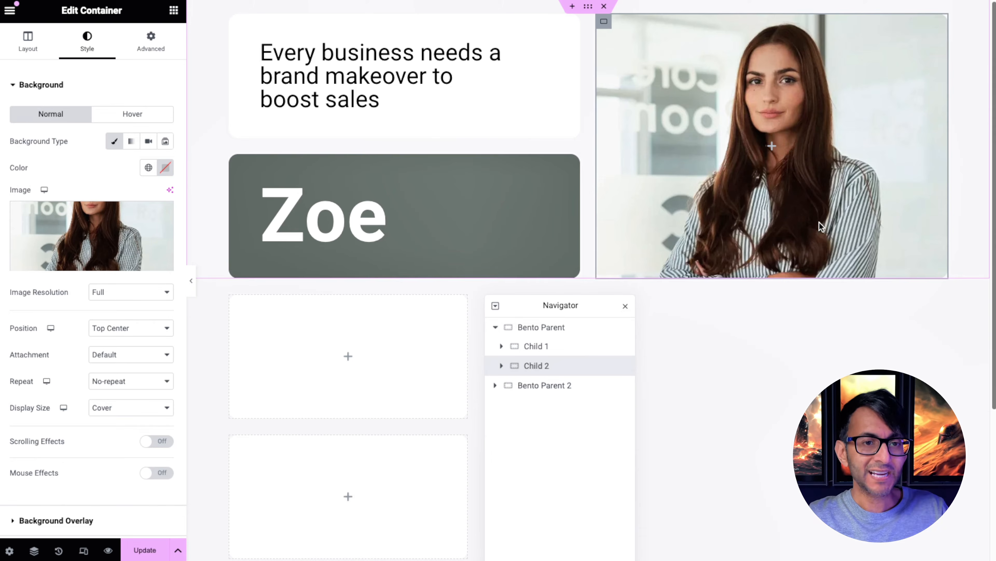
Back in the Elementor editor, switch the lower white container of Bento Parent 2 to the video background type
left_click_drag(572, 306, 720, 269)
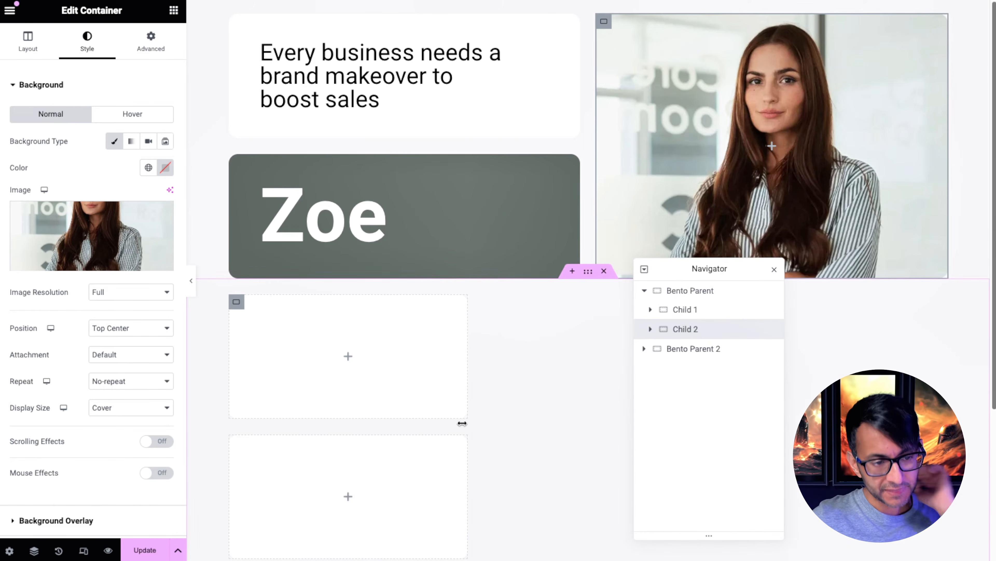
scroll(423, 420, "down", 2)
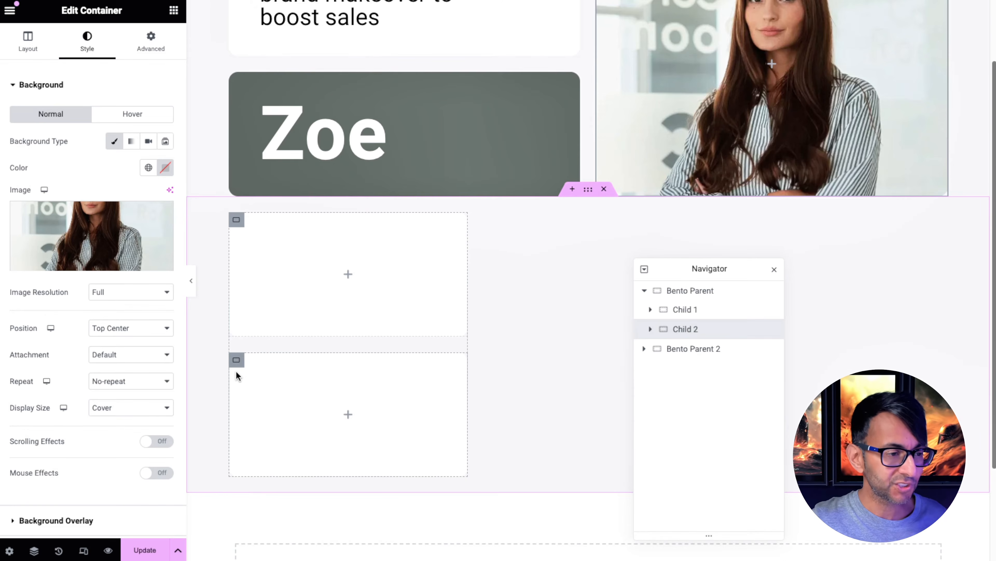
left_click(237, 362)
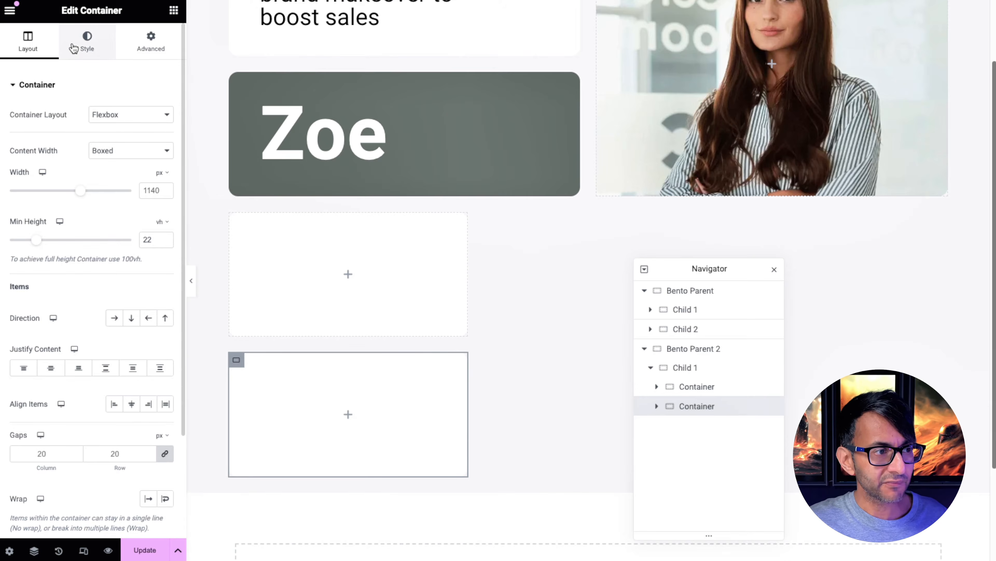
left_click(86, 44)
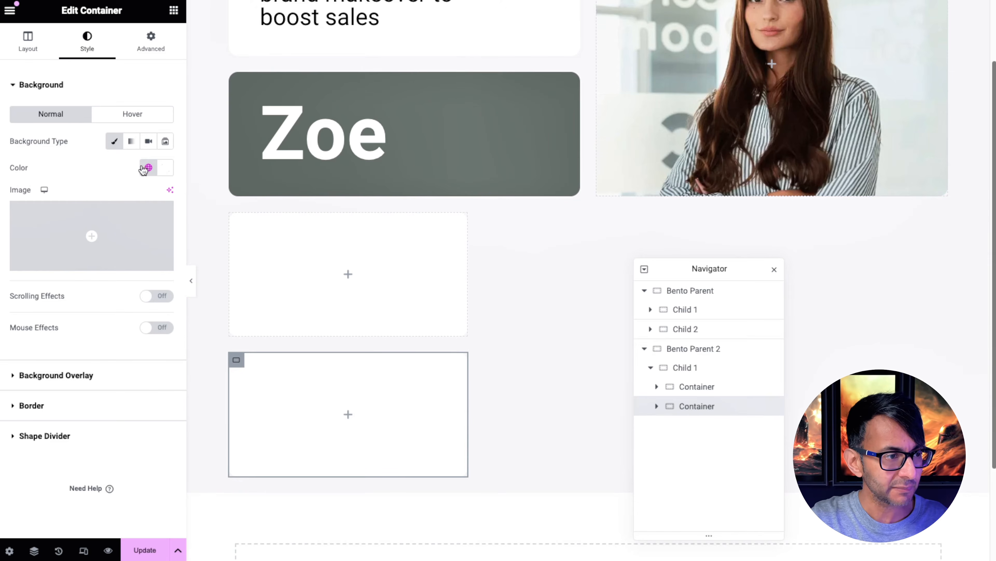
left_click(148, 142)
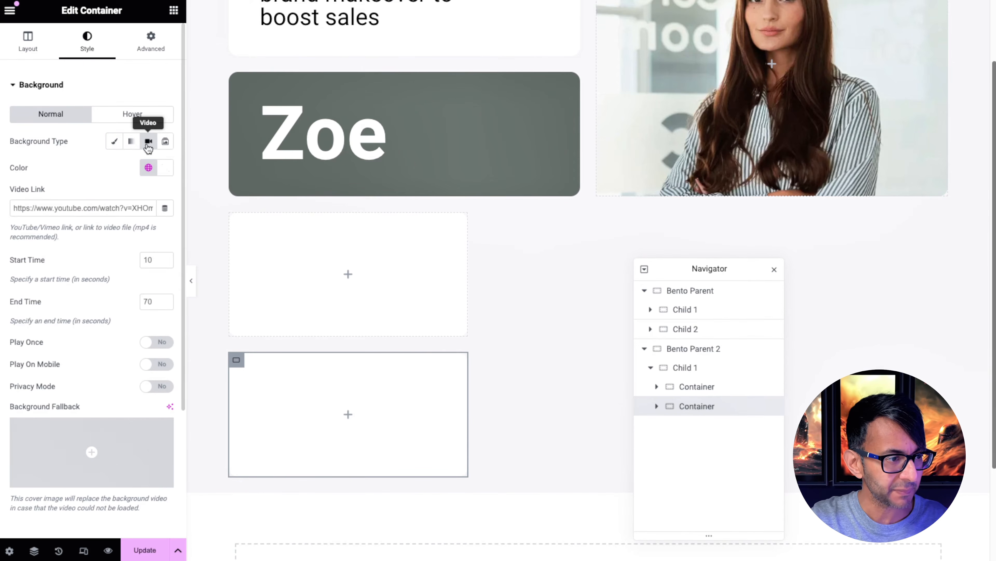
scroll(90, 408, "down", 1)
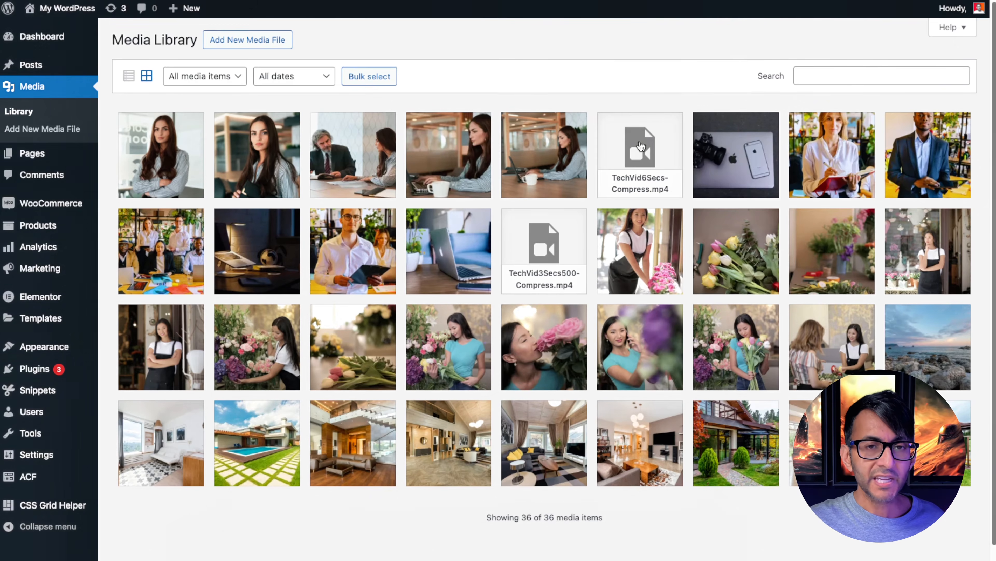
In the WordPress Media Library, play TechVid6Secs-Compress.mp4 and copy its file URL to the clipboard
left_click(643, 153)
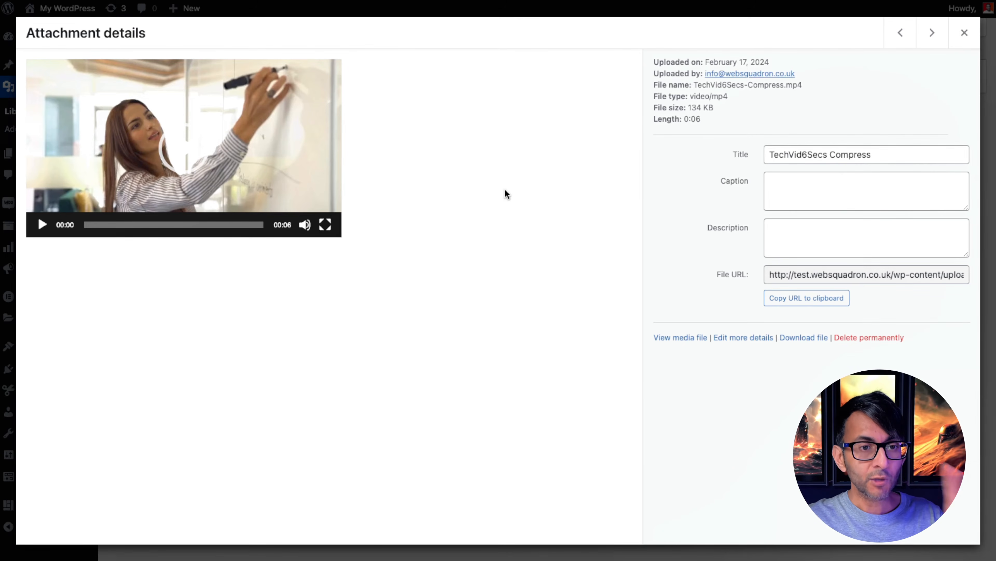
left_click(42, 225)
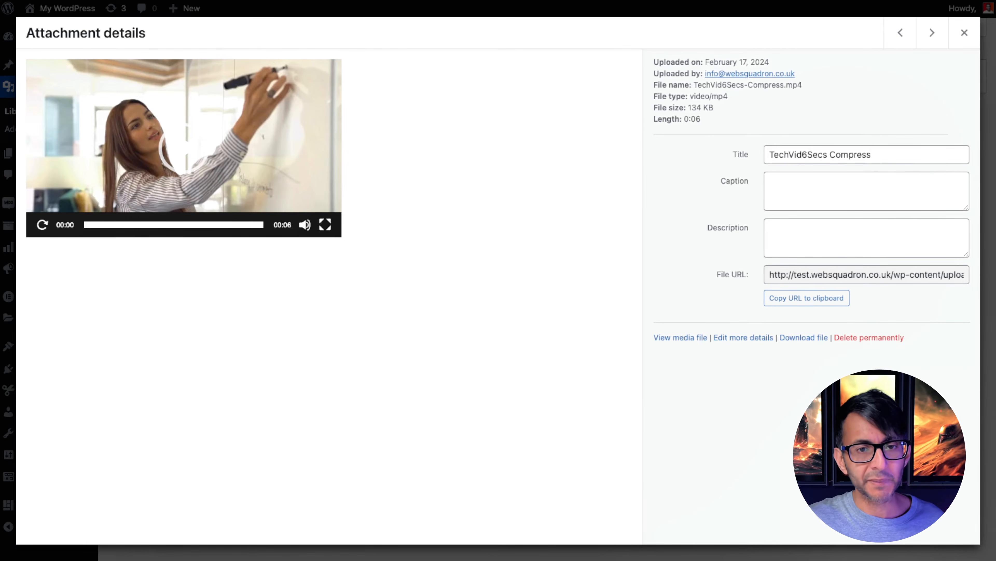
left_click(813, 301)
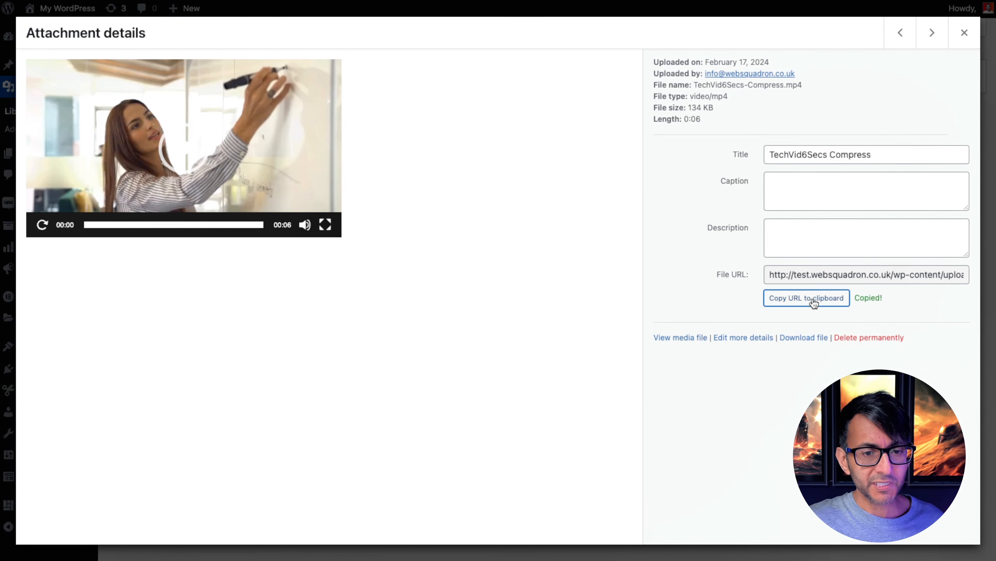
left_click(968, 32)
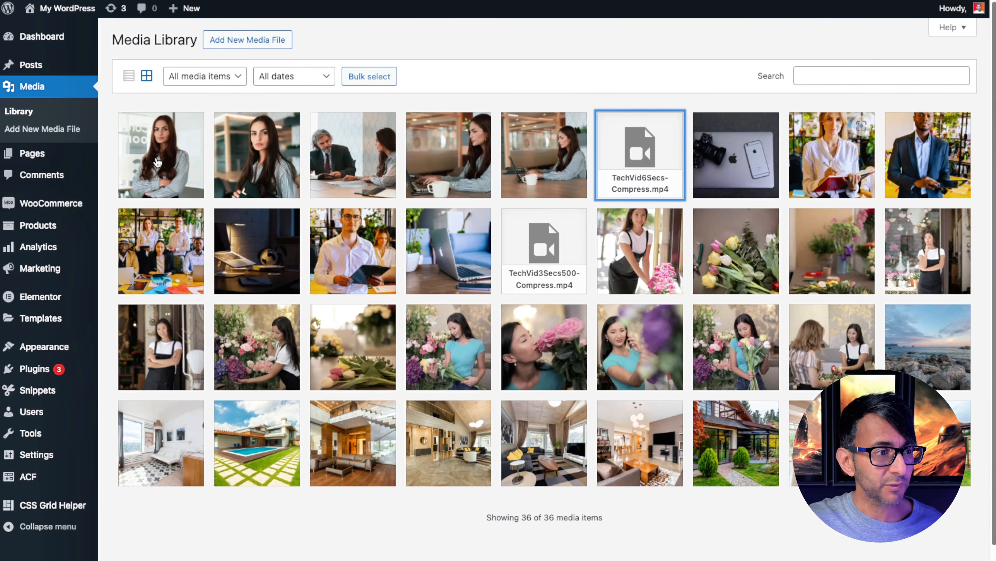
Compare the file details of the Tech005 and Tech004 images with those of the TechVid6Secs-Compress.mp4 video
left_click(158, 163)
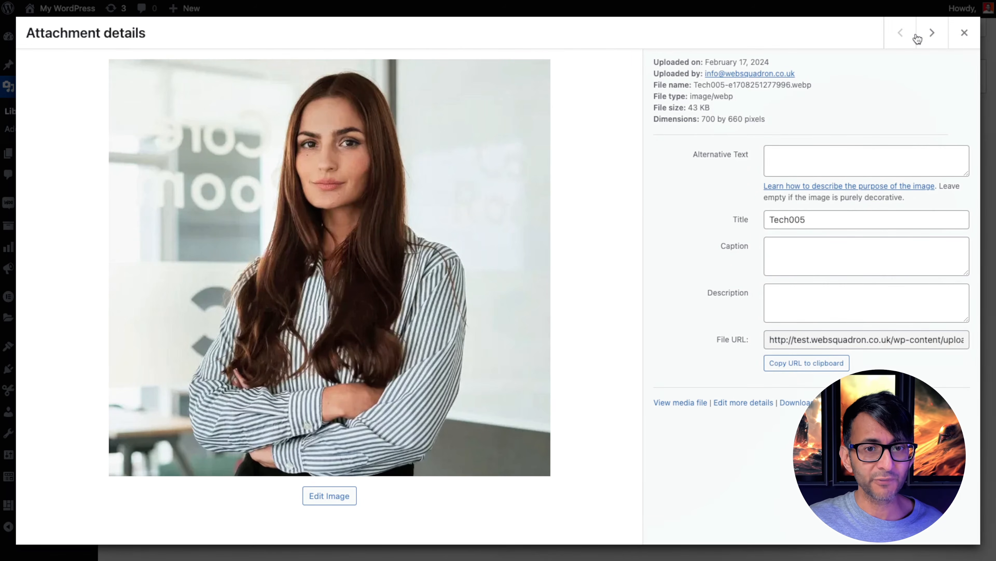
left_click(929, 36)
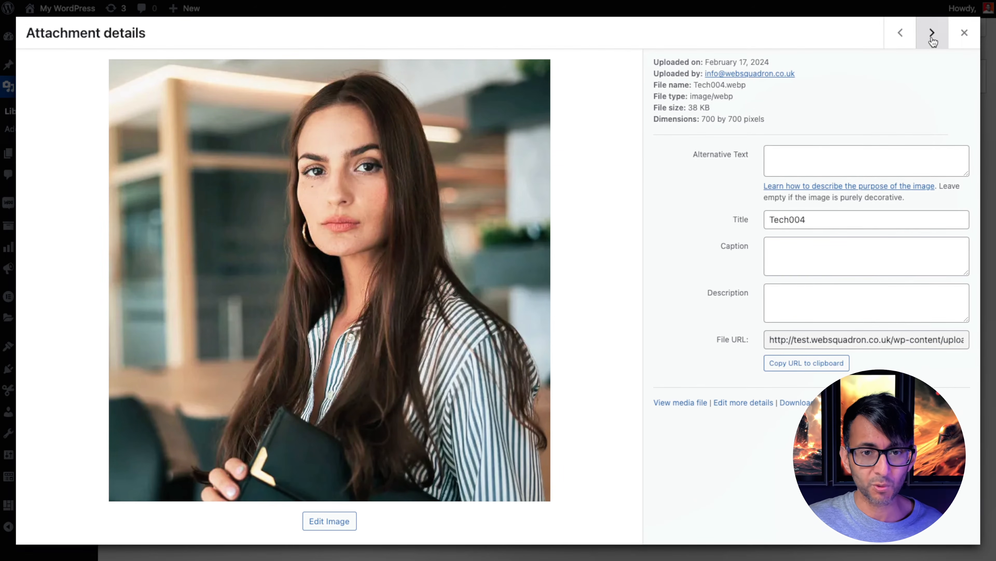
left_click(964, 38)
left_click(652, 157)
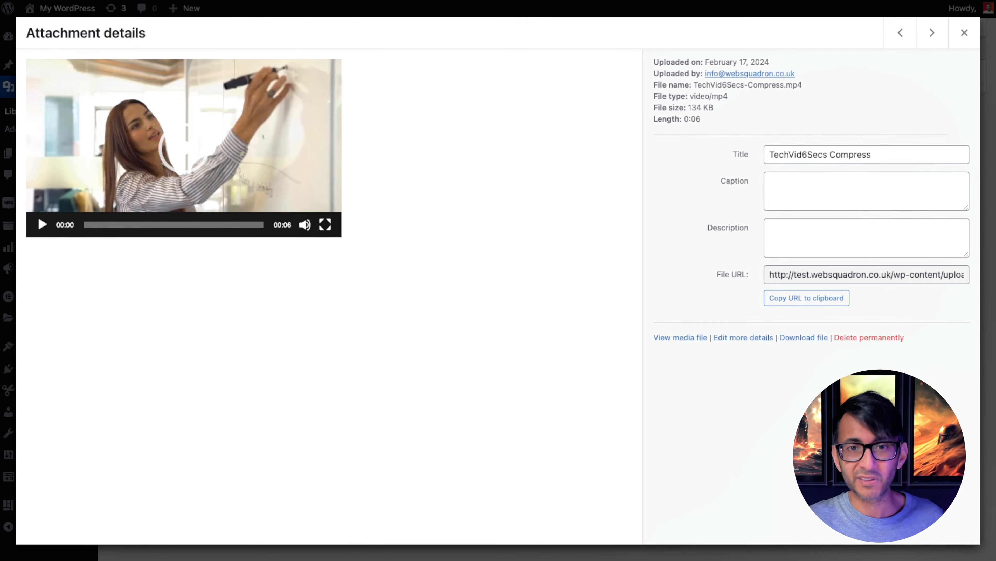
left_click(965, 33)
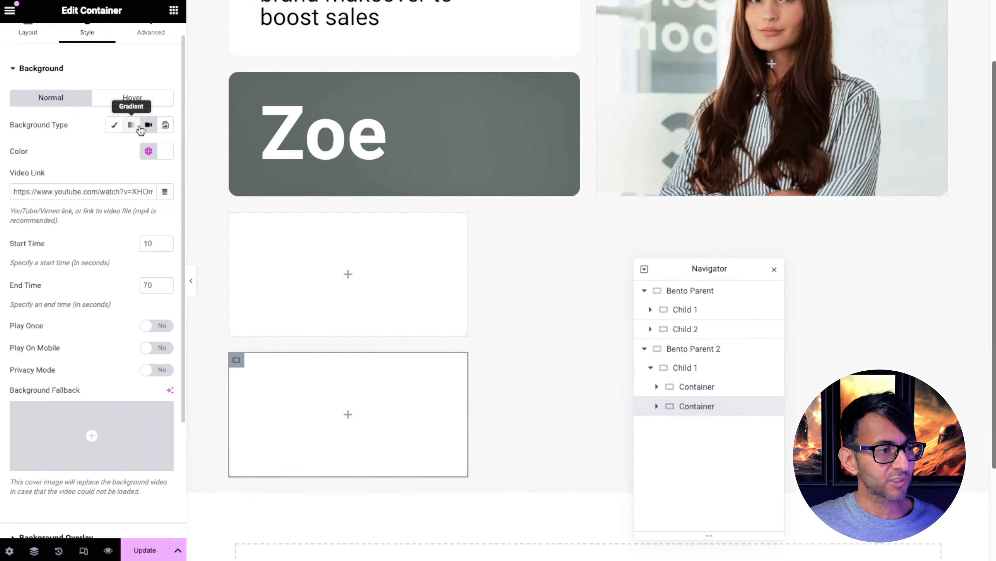
In the Elementor editor, replace the lower container's background video link with the copied TechVid6Secs-Compress.mp4 URL
left_click(116, 192)
key("ctrl+a")
key("ctrl+v")
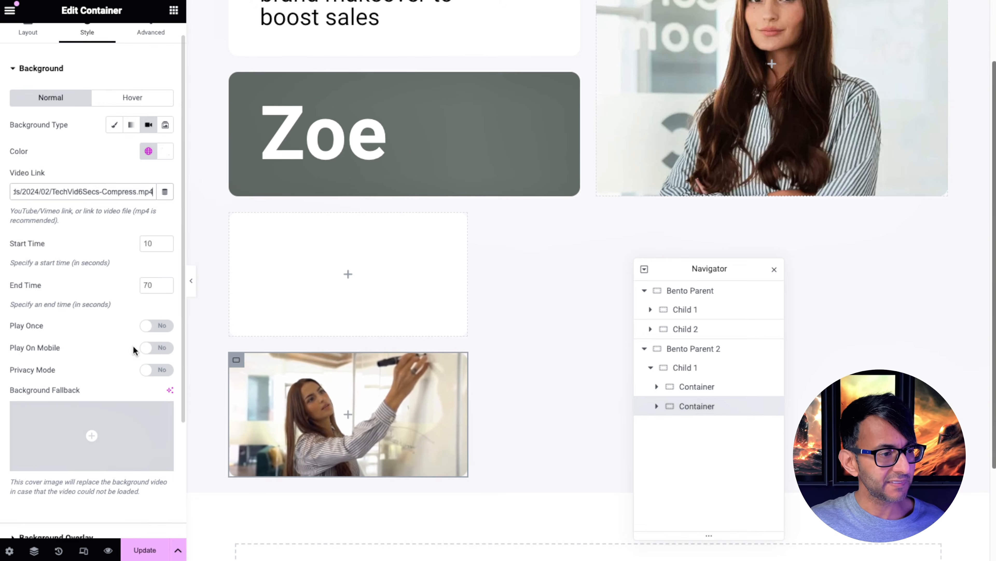
Enable playback on mobile devices for the lower container's background video
left_click(161, 347)
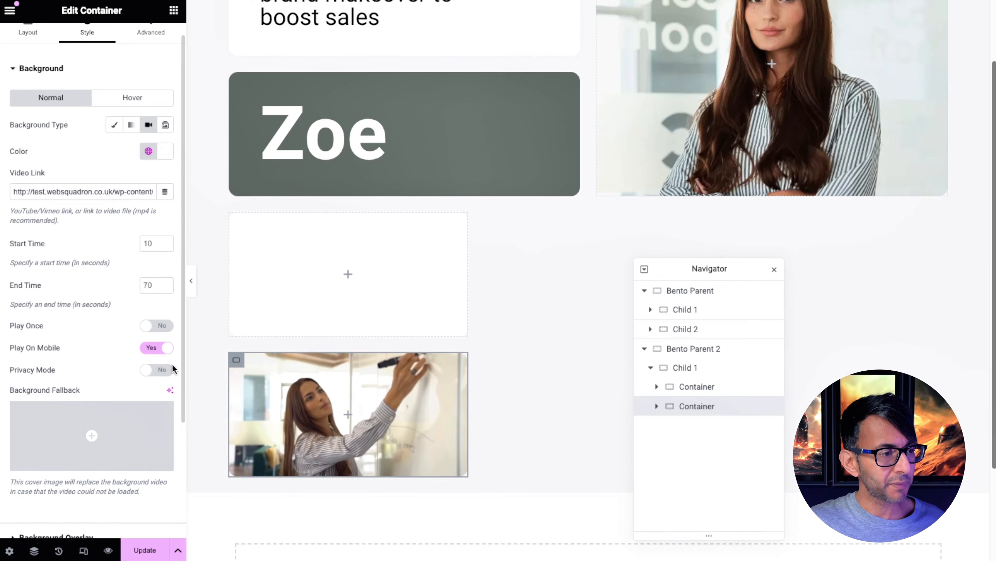
scroll(165, 393, "down", 1)
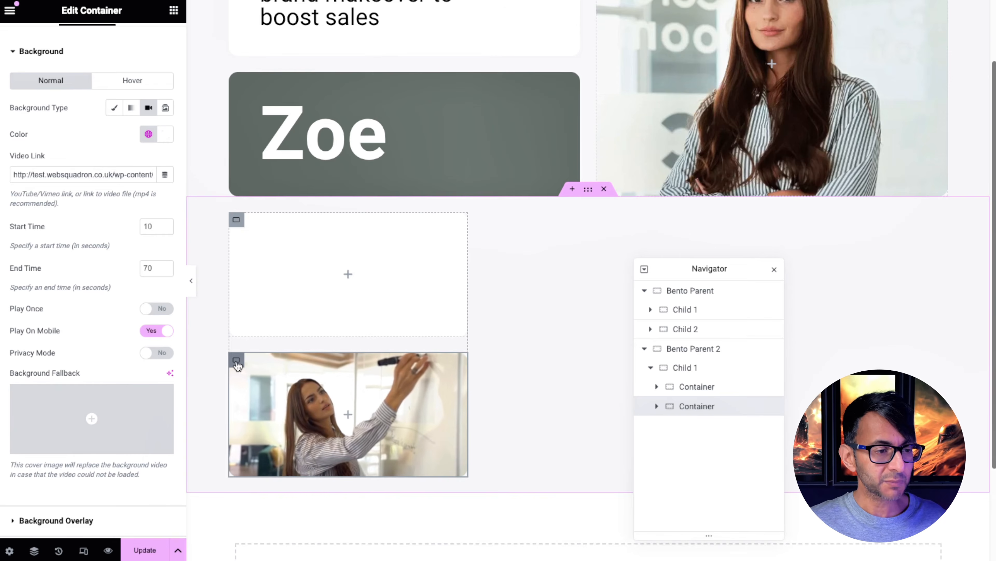
scroll(153, 103, "up", 1)
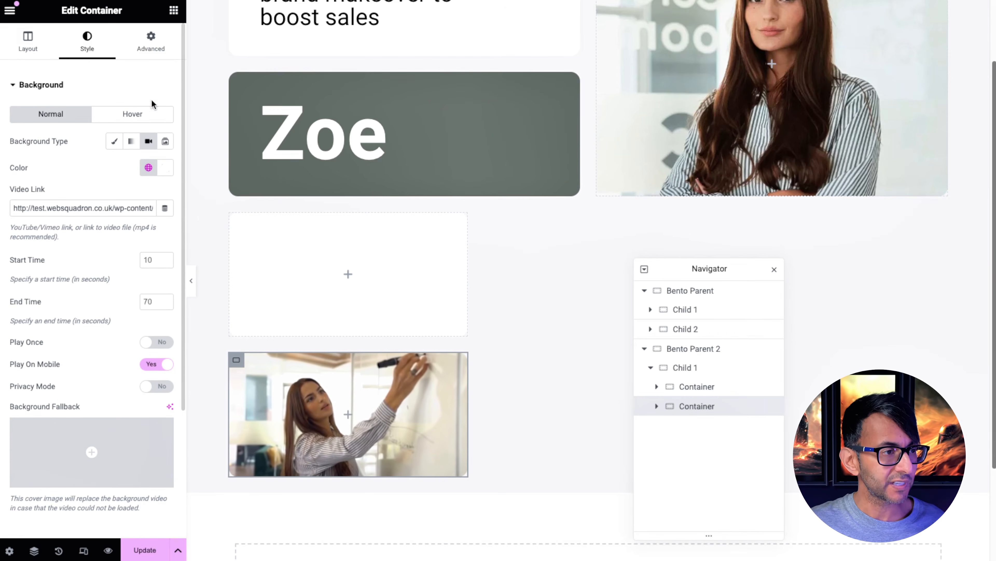
Justify the video container's content to the end and add a 24 px heading reading "On-Site Training" inside it
left_click(34, 45)
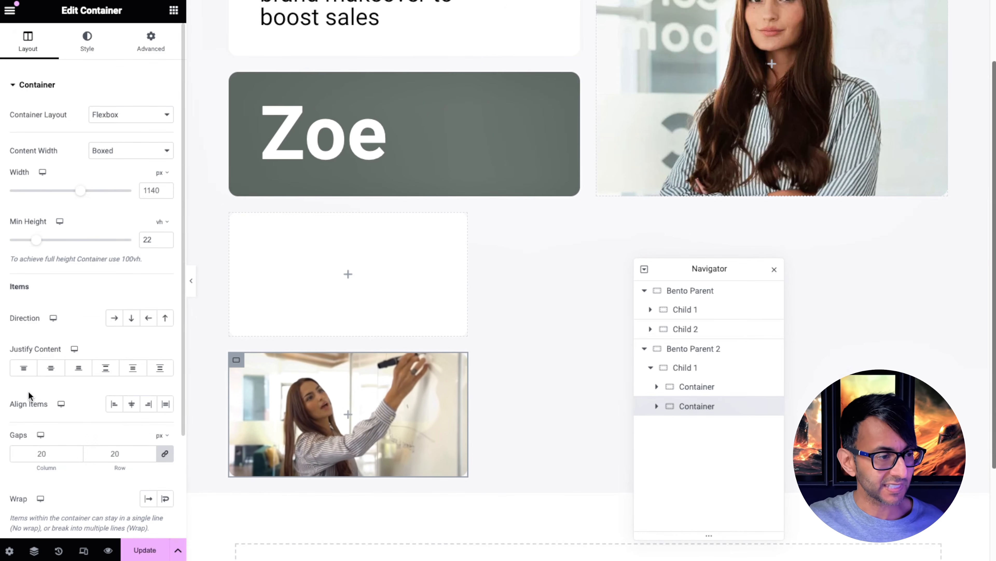
left_click(81, 367)
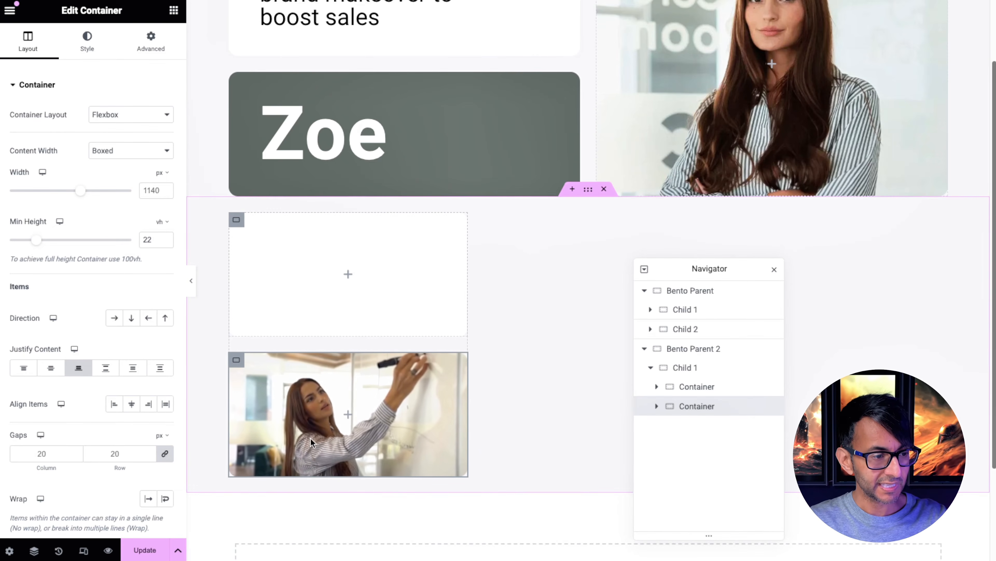
left_click(174, 10)
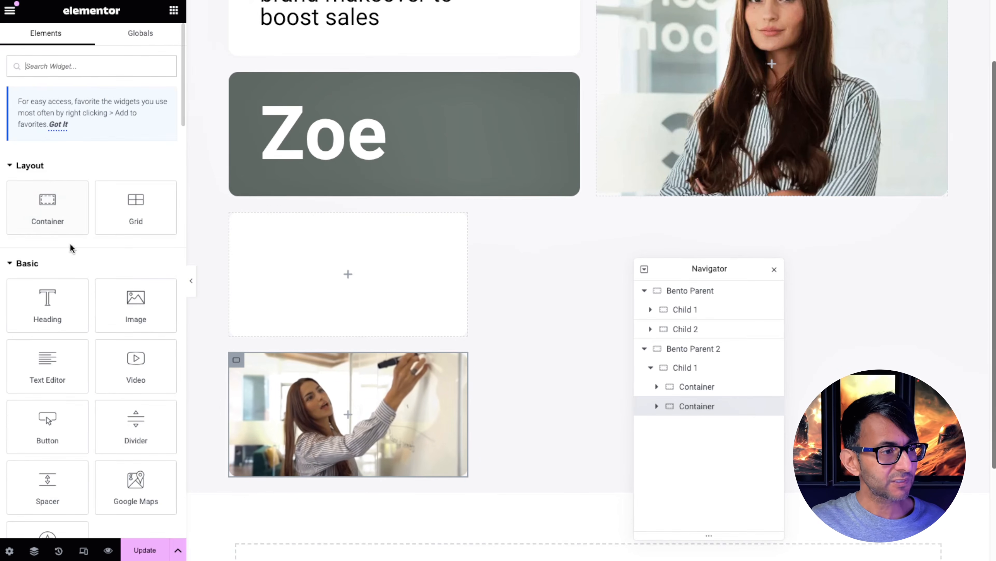
left_click_drag(60, 305, 346, 443)
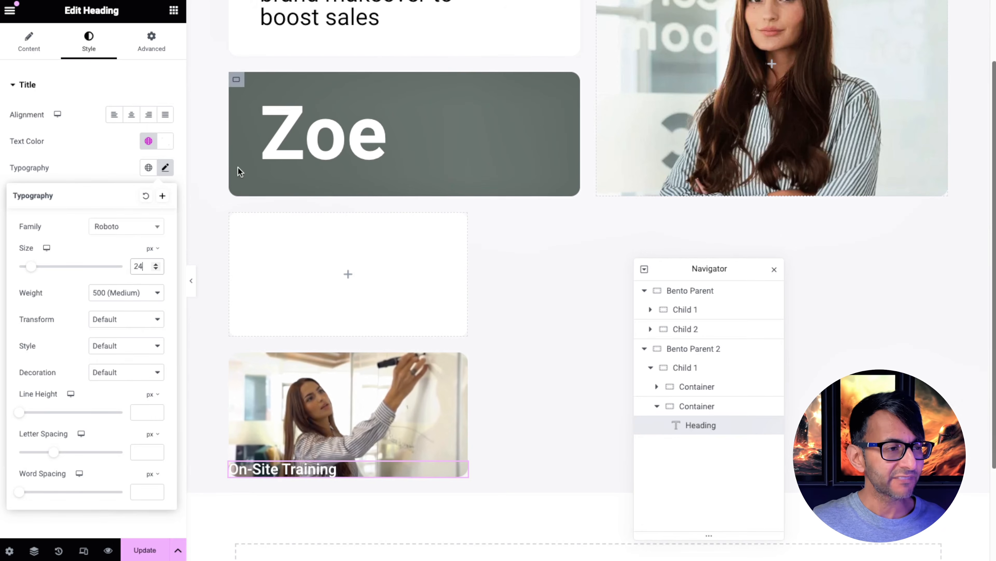
Give the On-Site Training heading a classic background in the New Item #4 global color (#646B66) and make it semi-transparent
left_click(164, 45)
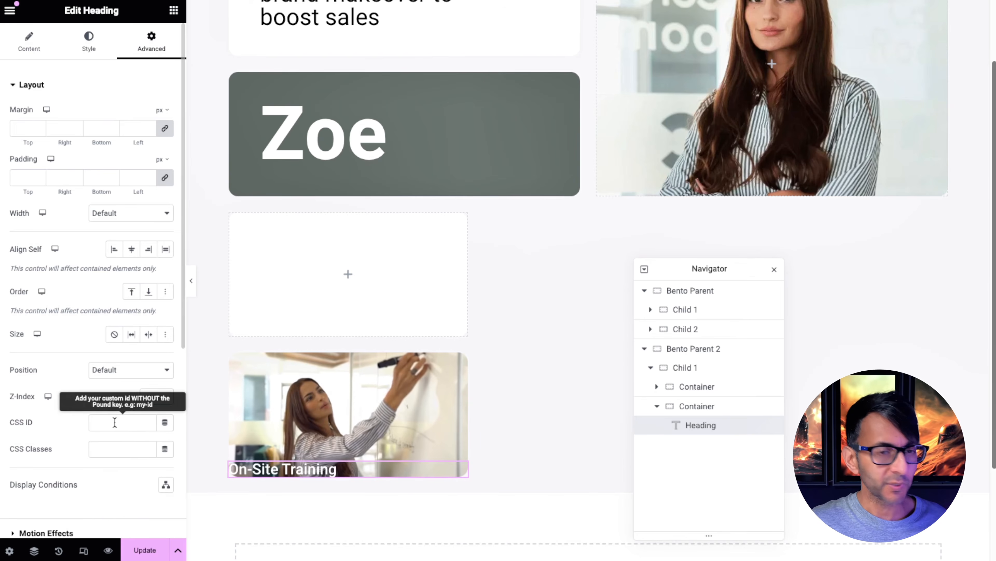
scroll(113, 422, "down", 3)
scroll(113, 422, "down", 2)
left_click(69, 417)
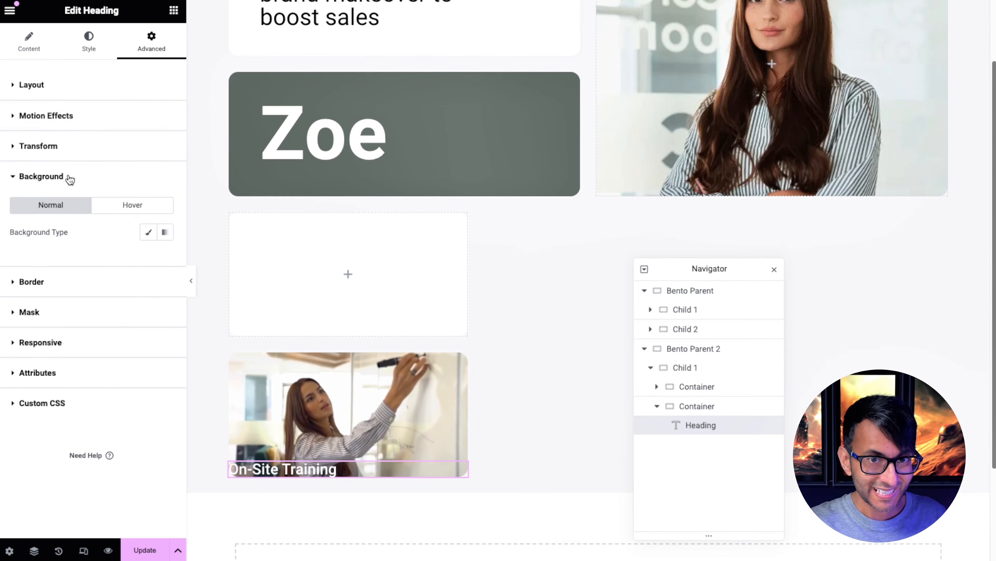
left_click(149, 232)
left_click(149, 258)
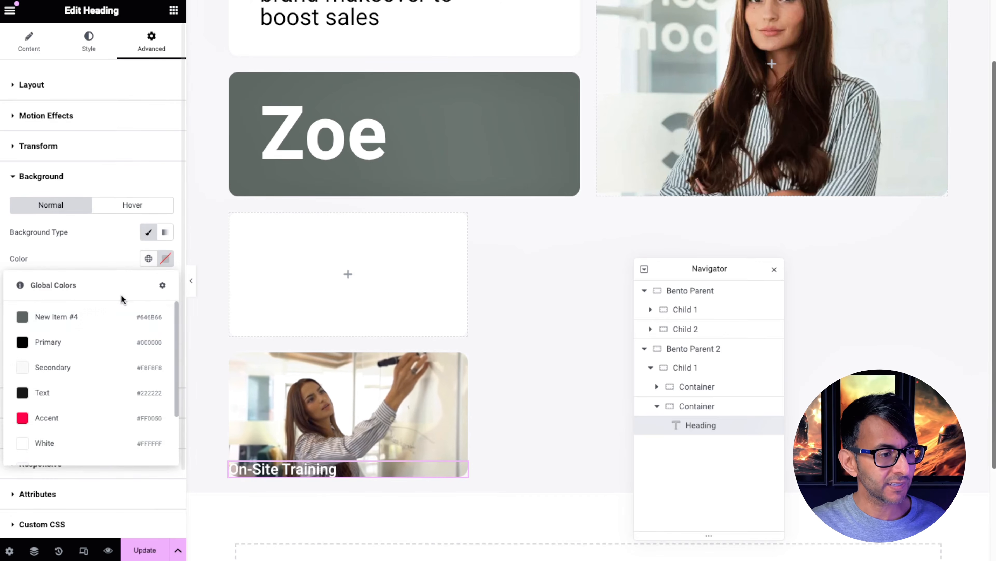
left_click(88, 319)
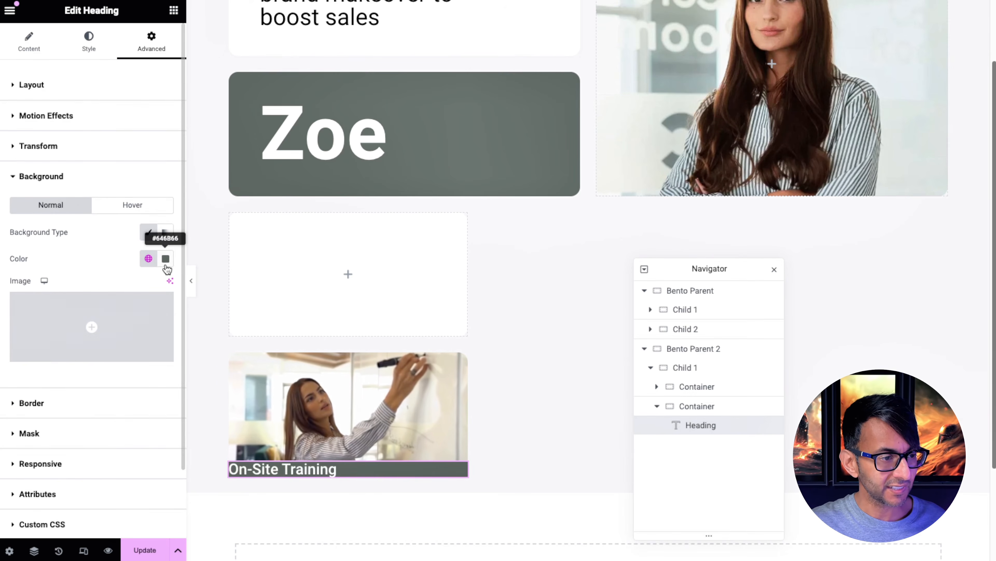
left_click(165, 258)
left_click_drag(185, 424, 198, 424)
Unlink the On-Site Training heading's padding values and set top, right, bottom and left padding to 10 px each
left_click(70, 91)
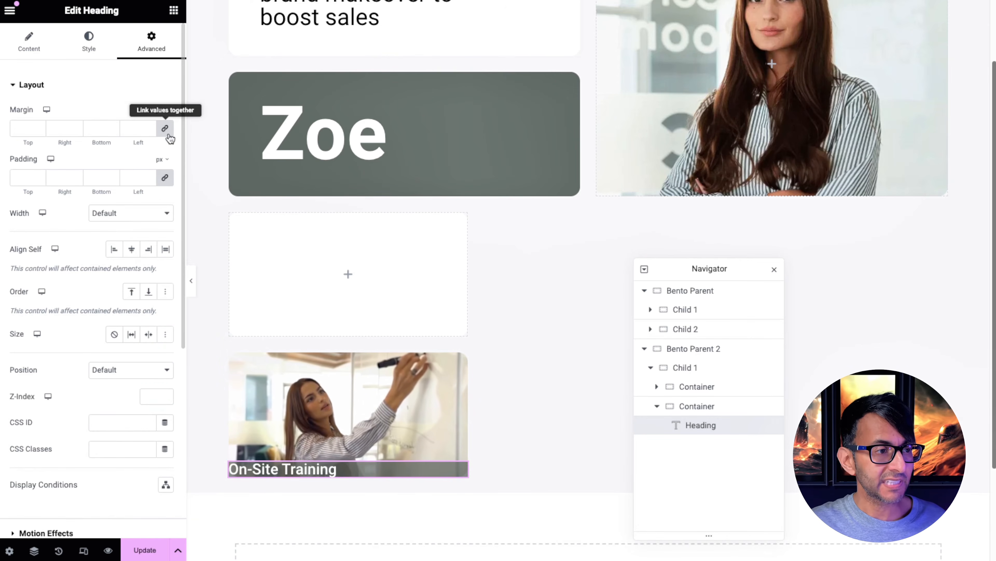
left_click(167, 181)
left_click(26, 178)
type("10")
key("Tab")
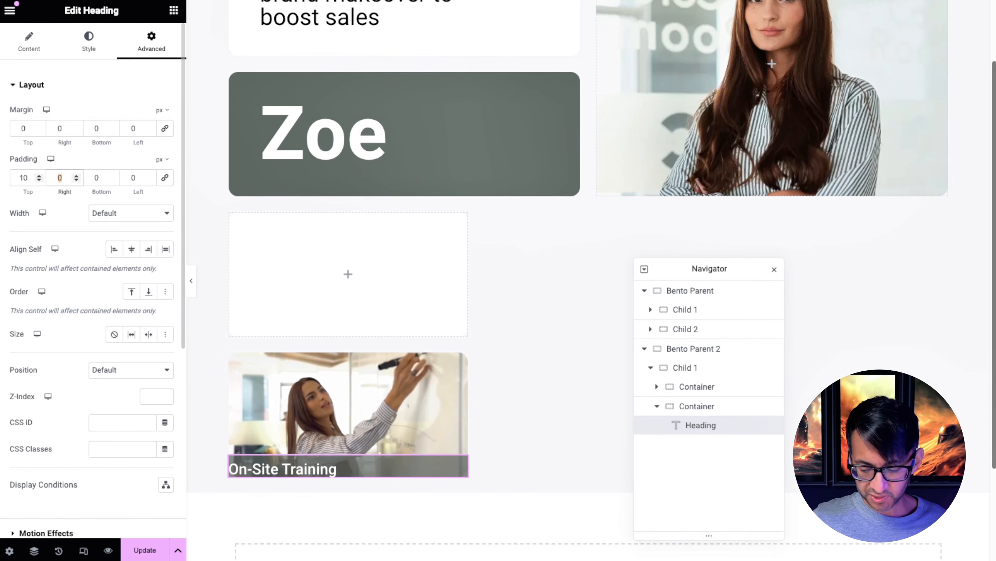
type("10")
key("Tab")
type("10")
key("Tab")
type("10")
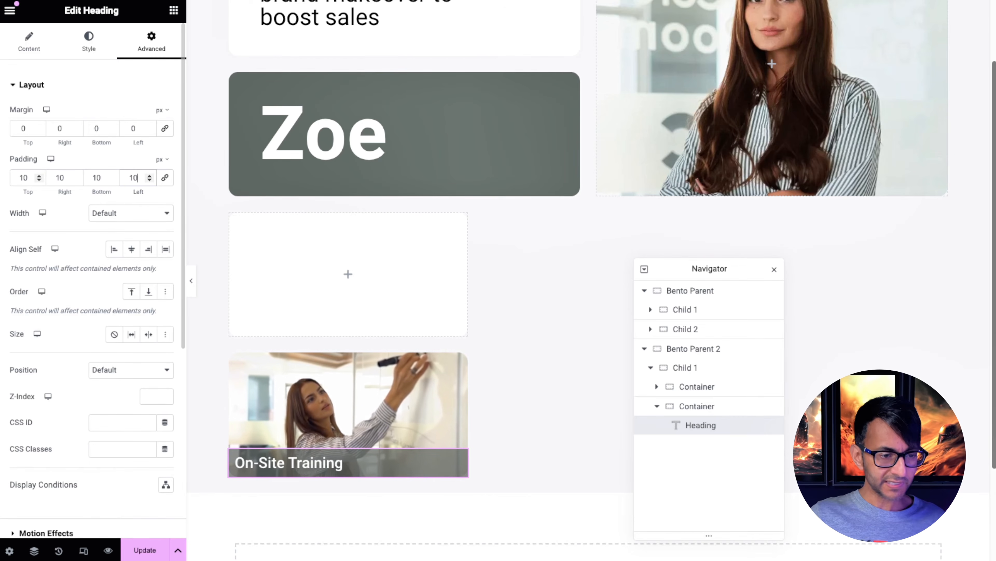
Set the On-Site Training heading's border radius to 15 px for the Bottom and Left values only, and preview the page without the editing panel
scroll(90, 274, "down", 6)
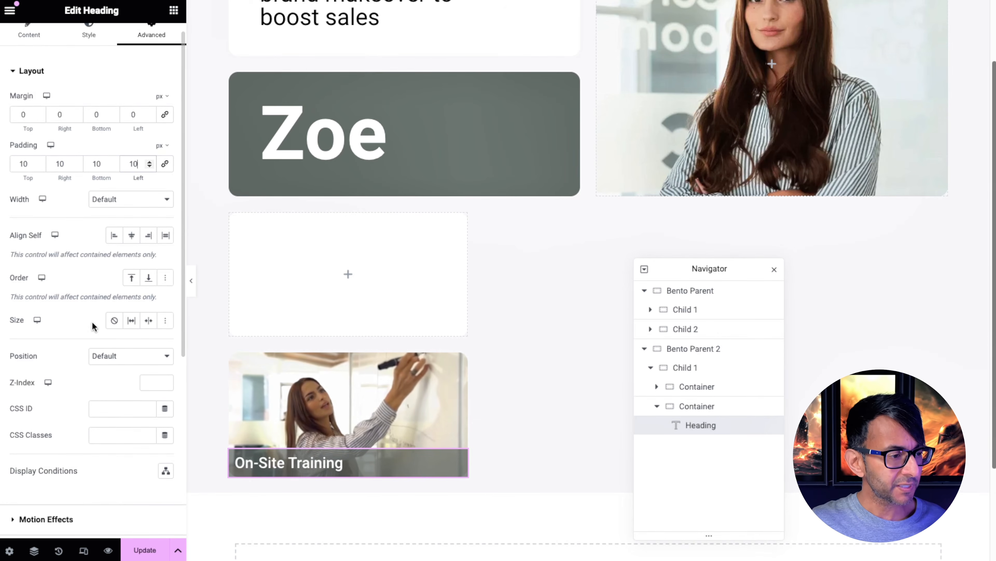
left_click(75, 369)
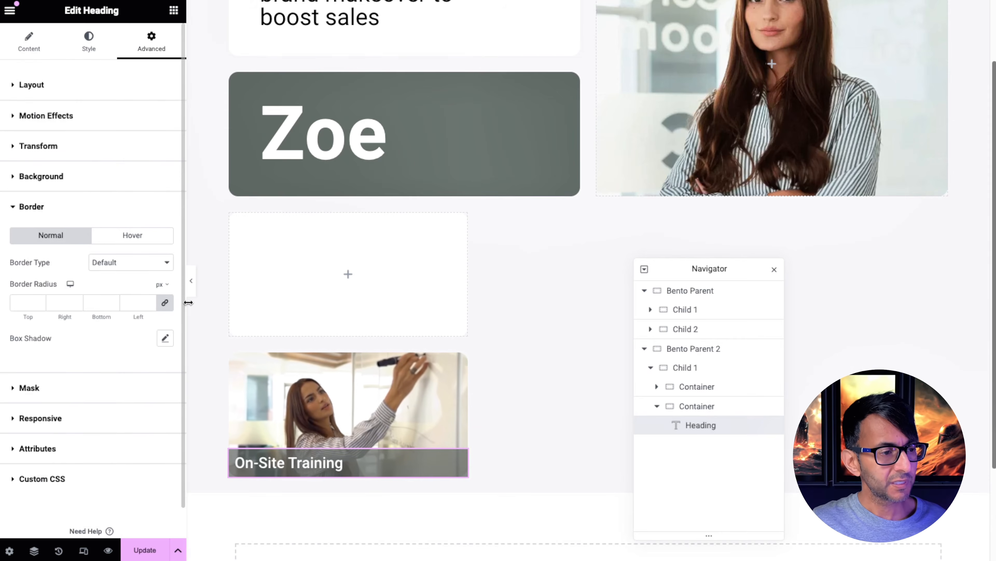
left_click(192, 283)
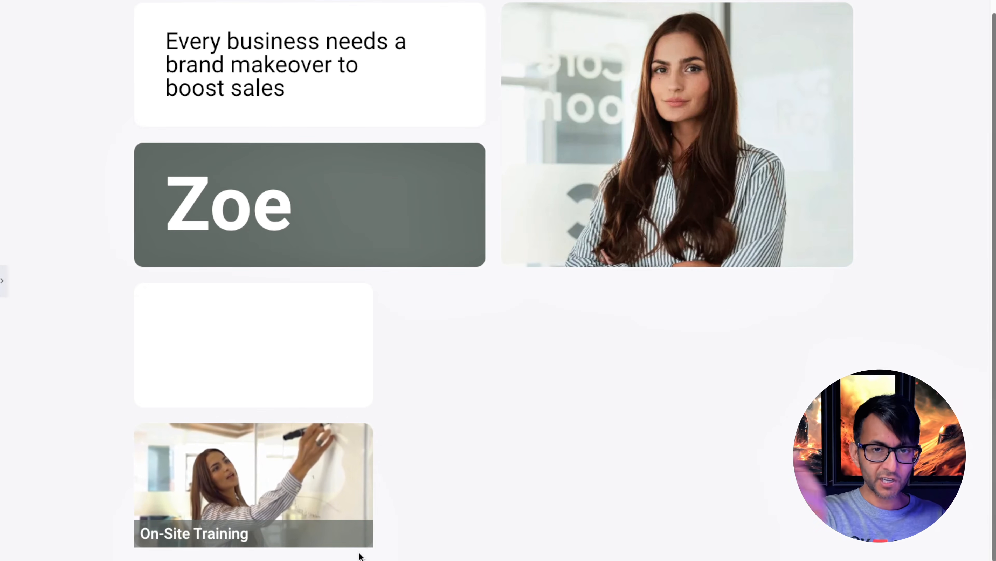
left_click(4, 281)
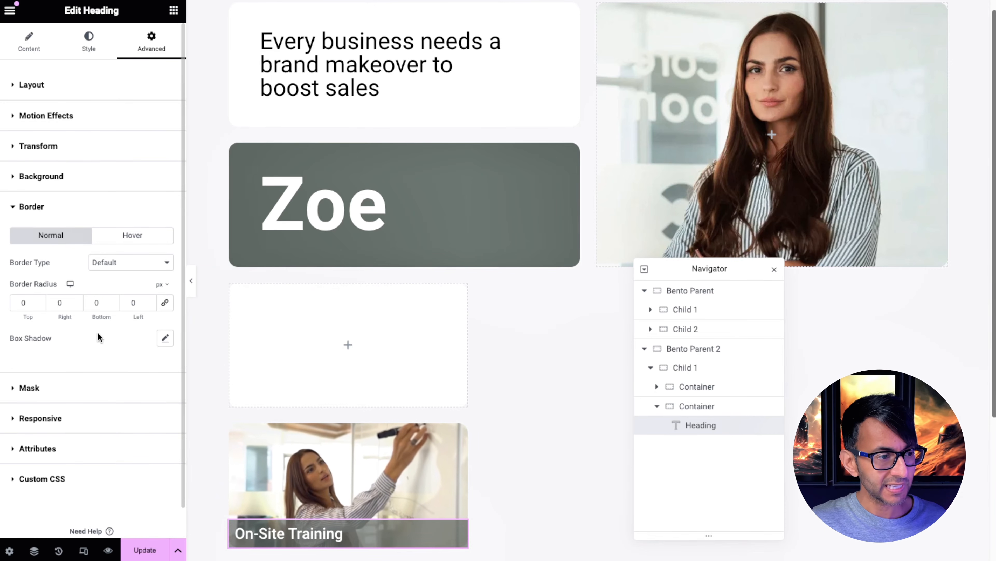
type("5")
key("Tab")
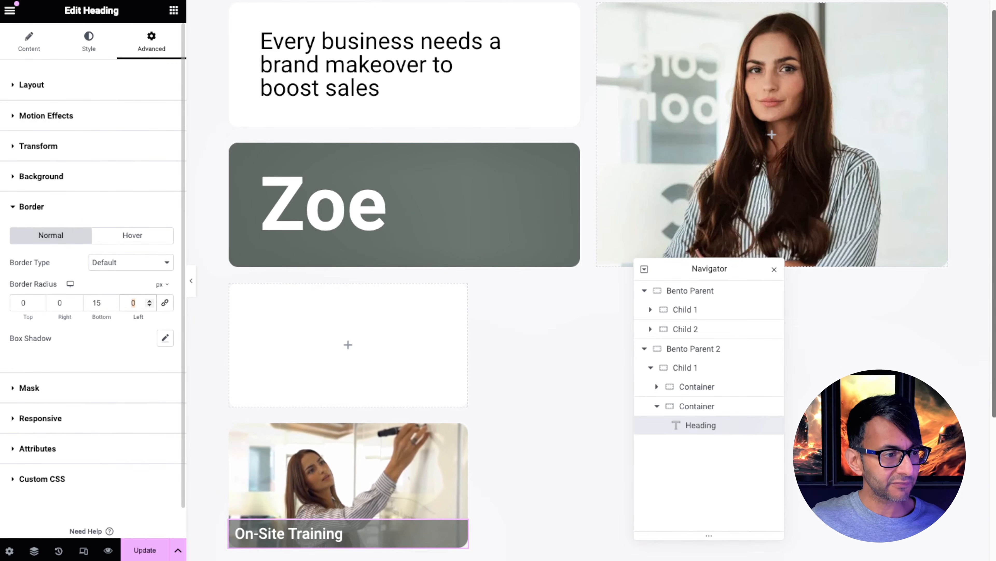
type("15")
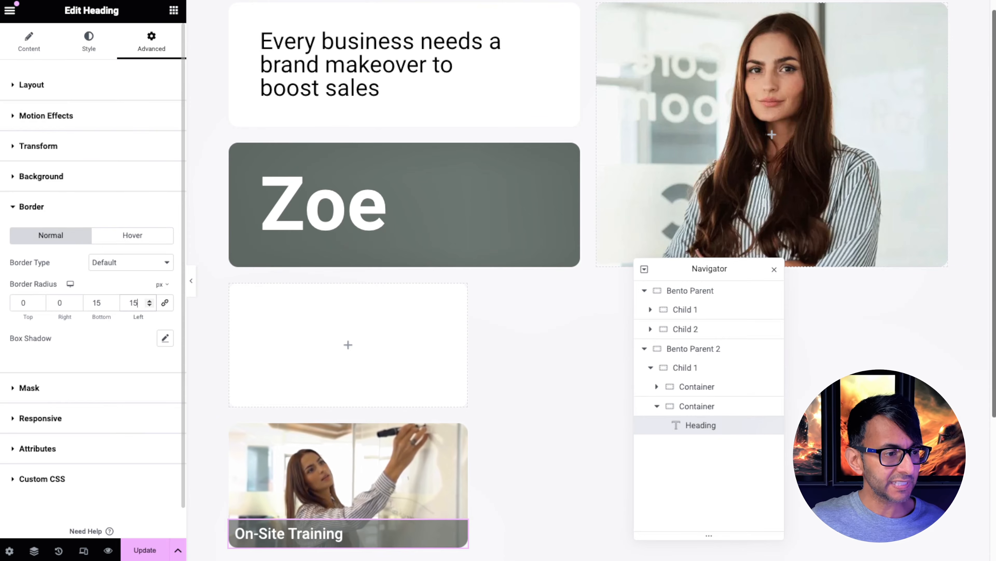
left_click(191, 280)
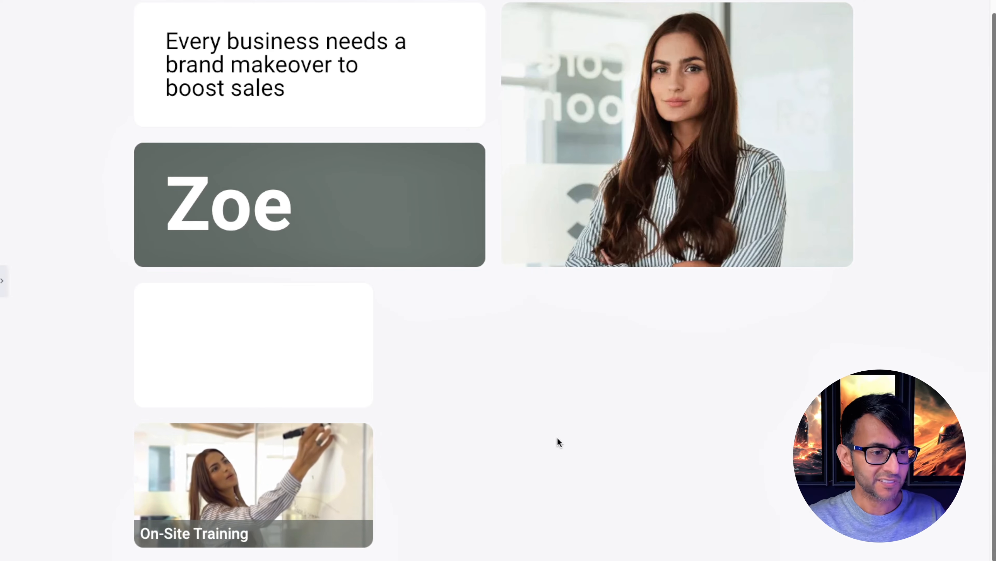
left_click(3, 288)
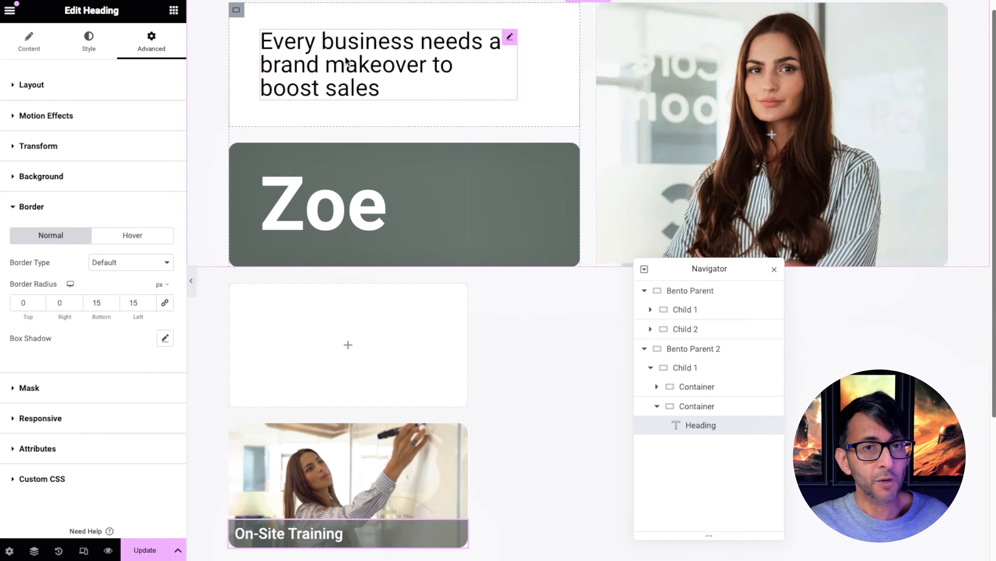
Copy the "Every business needs a brand makeover to boost sales" heading into the empty container above the video and justify that container's content to the center
right_click(346, 61)
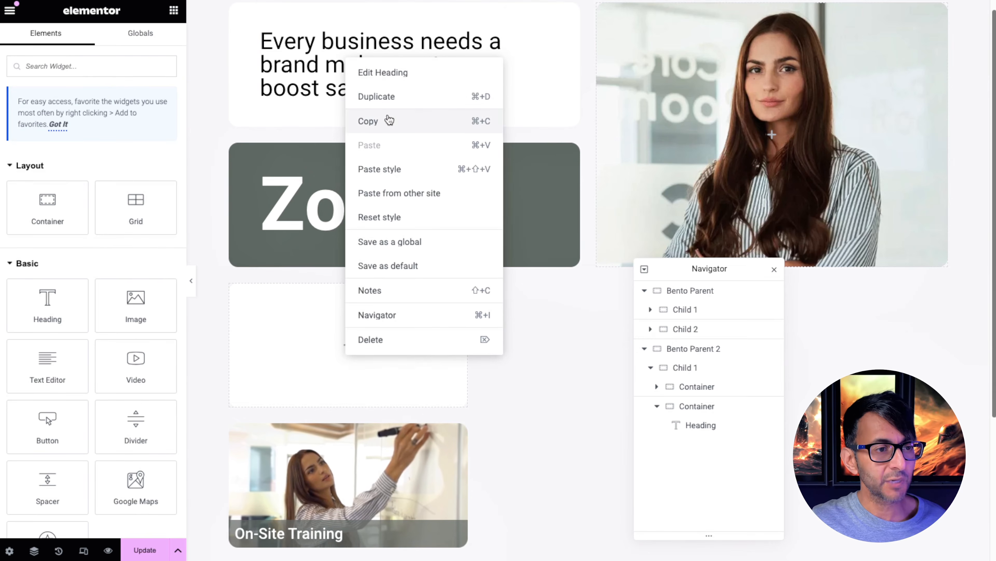
left_click(394, 117)
right_click(323, 360)
left_click(365, 328)
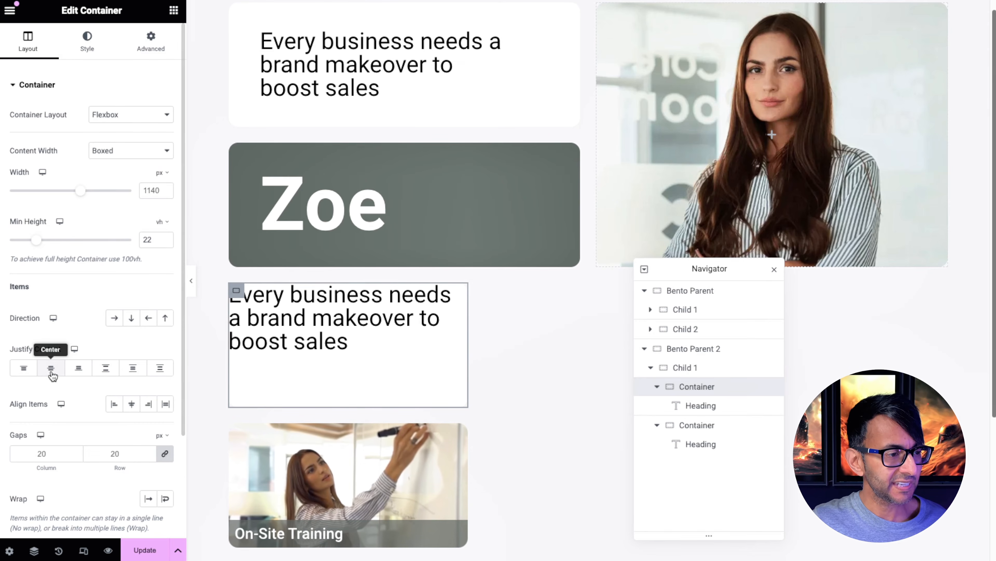
left_click(52, 370)
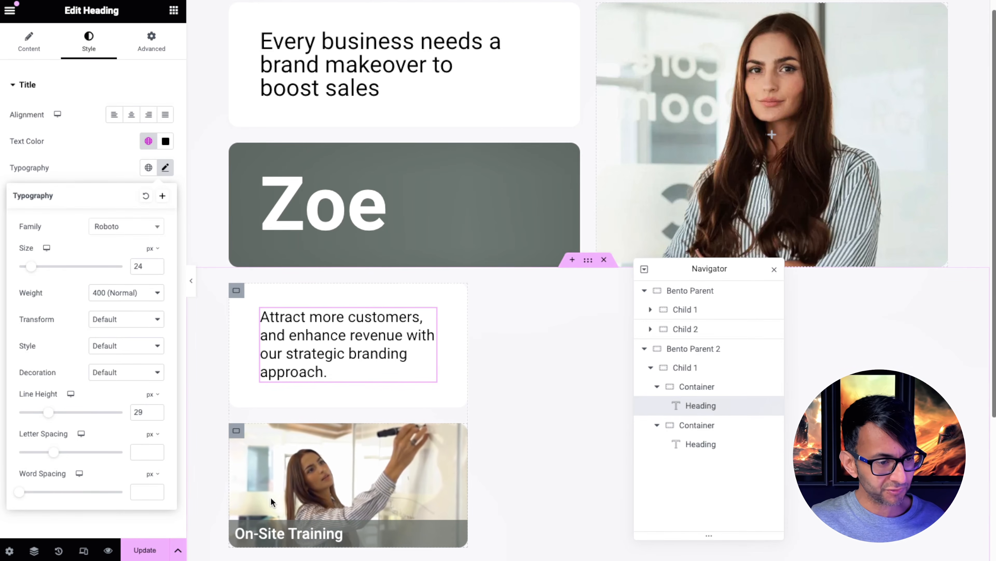
Set the On-Site Training heading's left padding to 50 px and its mobile font size to 22 px, and return to the desktop view
left_click(285, 526)
left_click(152, 41)
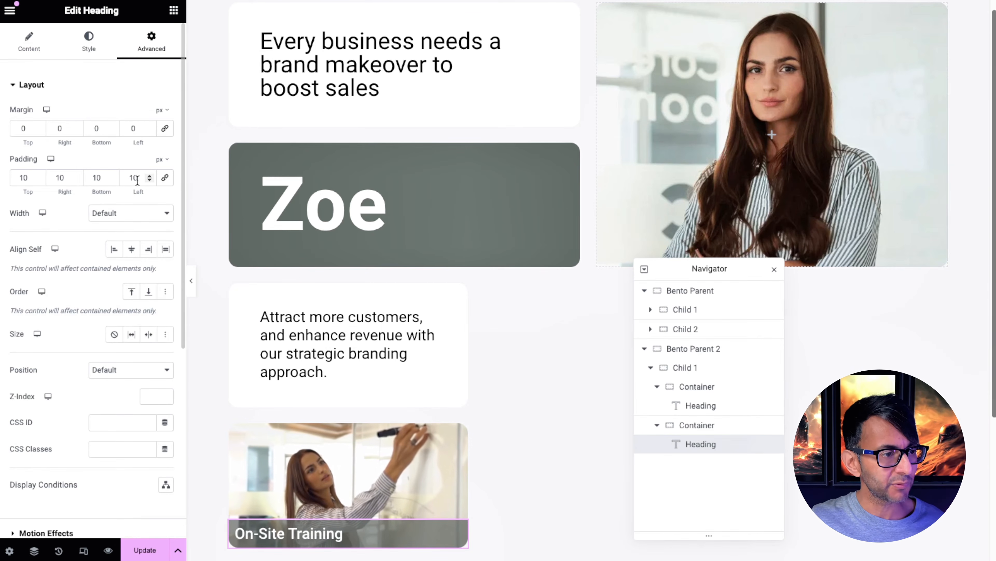
type("50")
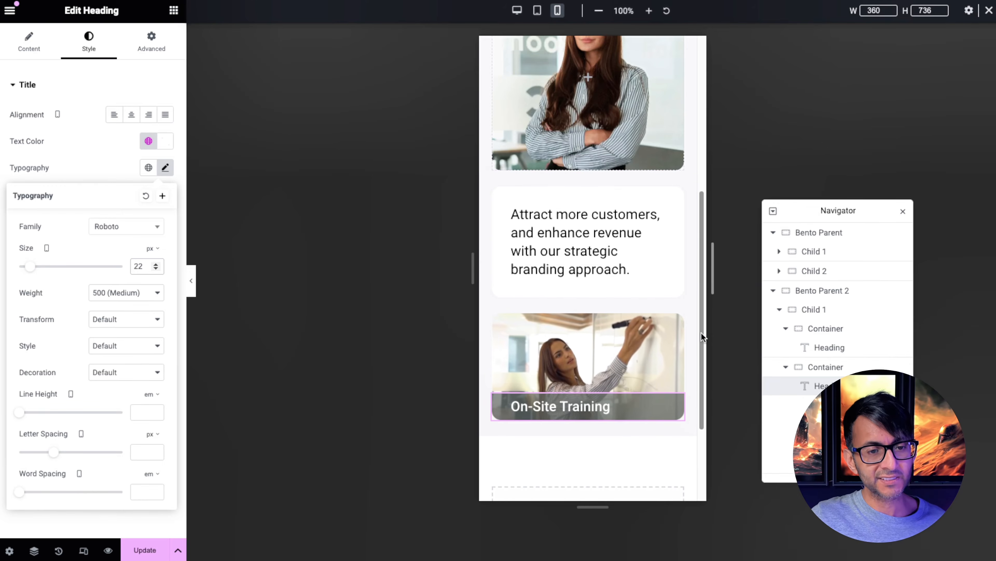
mouse_move(701, 333)
left_mouse_down()
mouse_move(719, 132)
mouse_move(720, 339)
left_mouse_up()
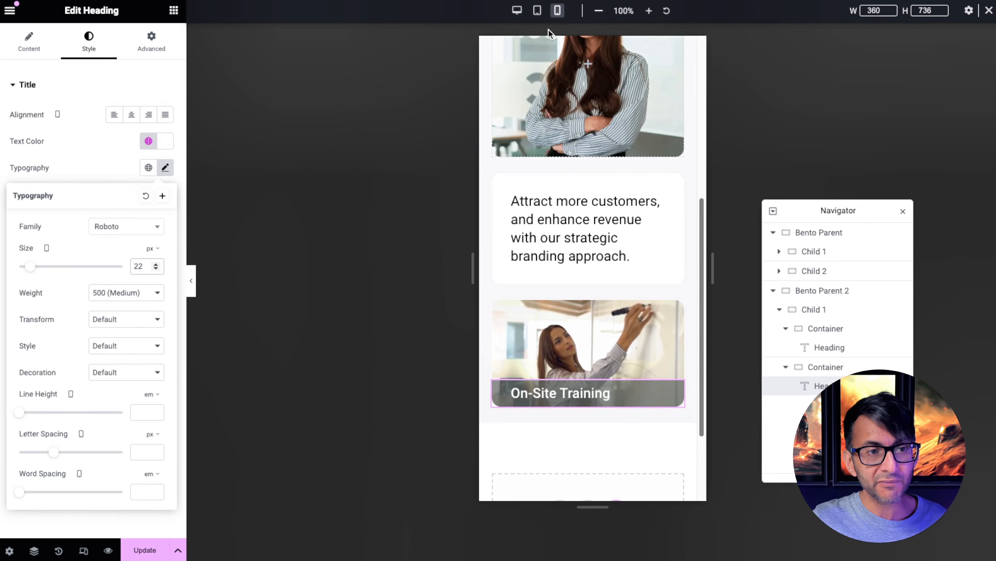
left_click(517, 10)
scroll(600, 215, "up", 5)
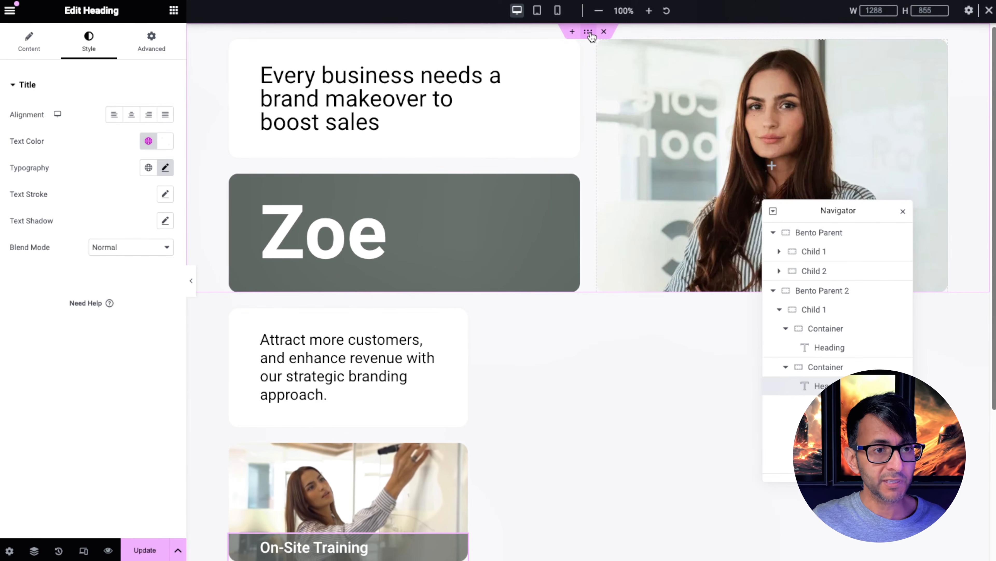
Try a black global color as the background of the Bento Parent container
left_click(591, 35)
left_click(87, 40)
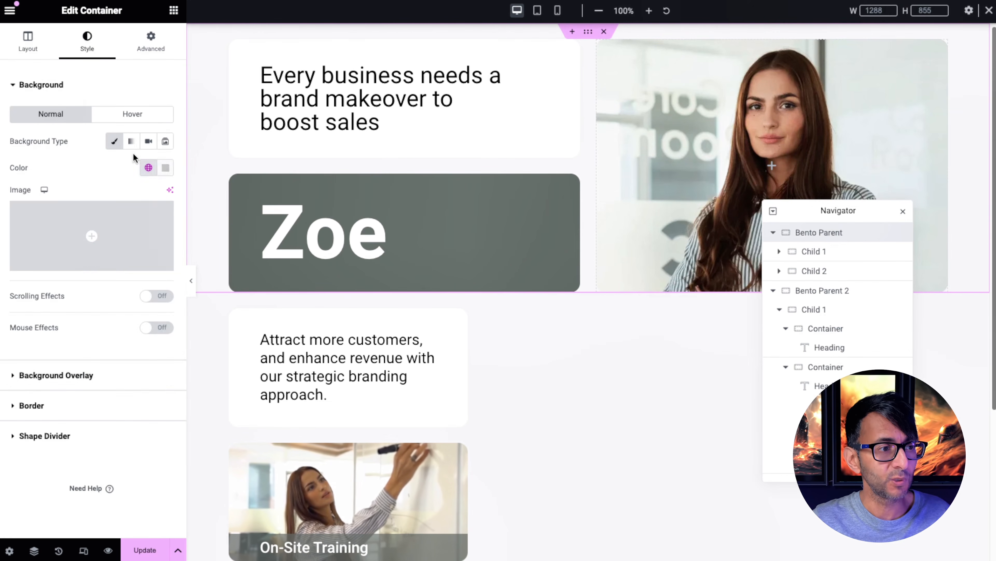
left_click(147, 169)
left_click(91, 250)
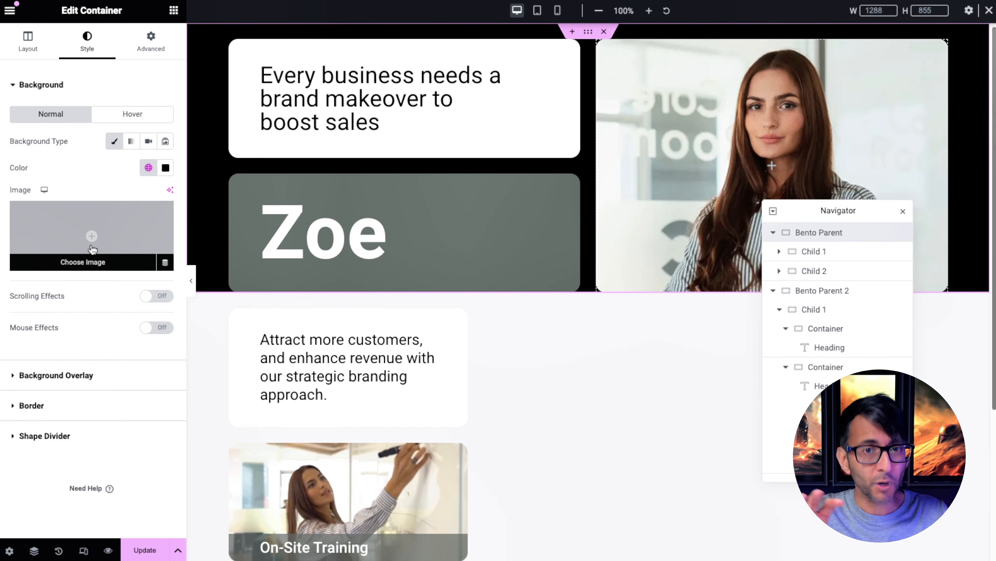
Duplicate the Child 1 container in Bento Parent 2 and rename the copy as Child 2
right_click(671, 332)
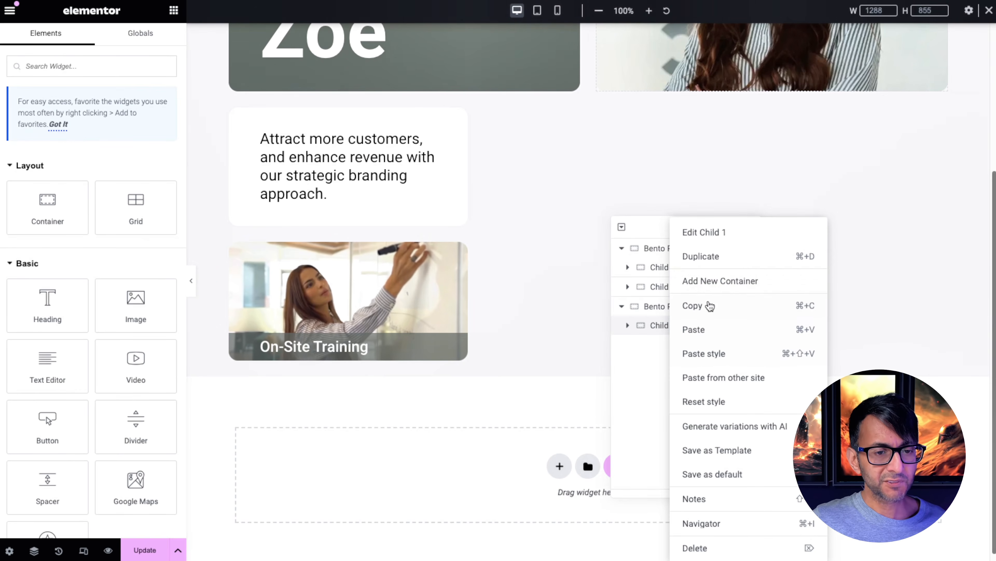
left_click(718, 259)
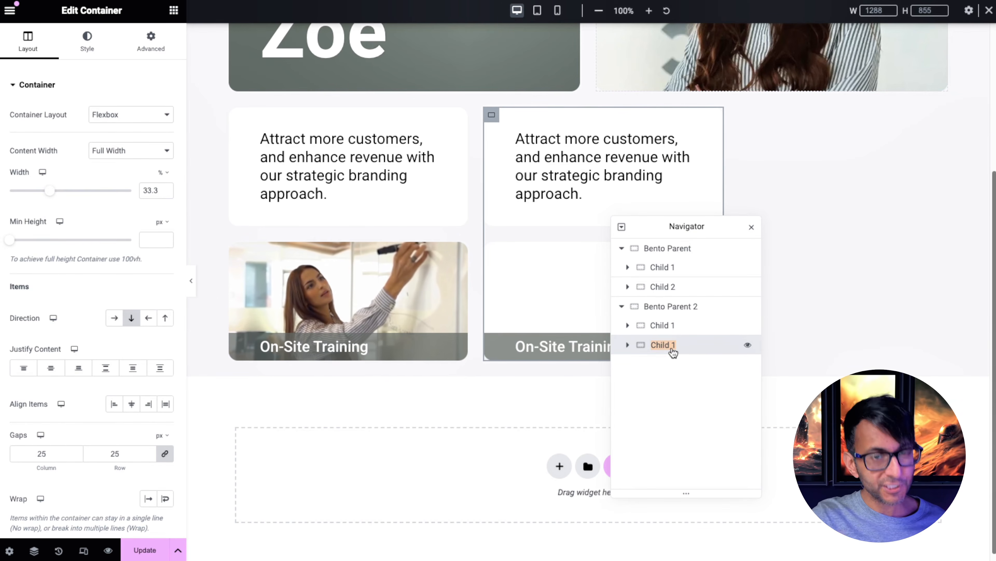
type("Child")
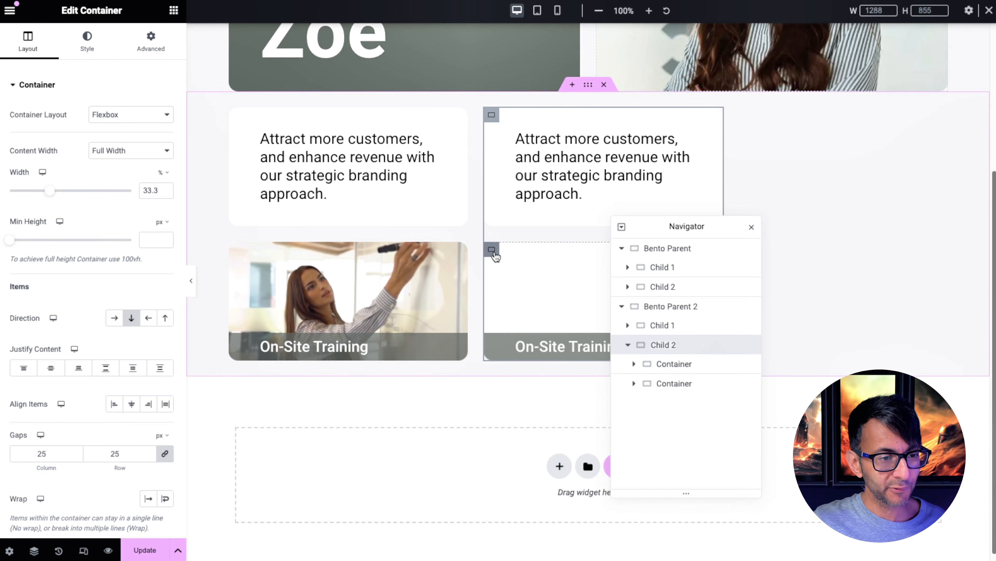
Delete the On-Site Training heading from the lower container of Child 2 in Bento Parent 2
right_click(528, 344)
left_click(591, 556)
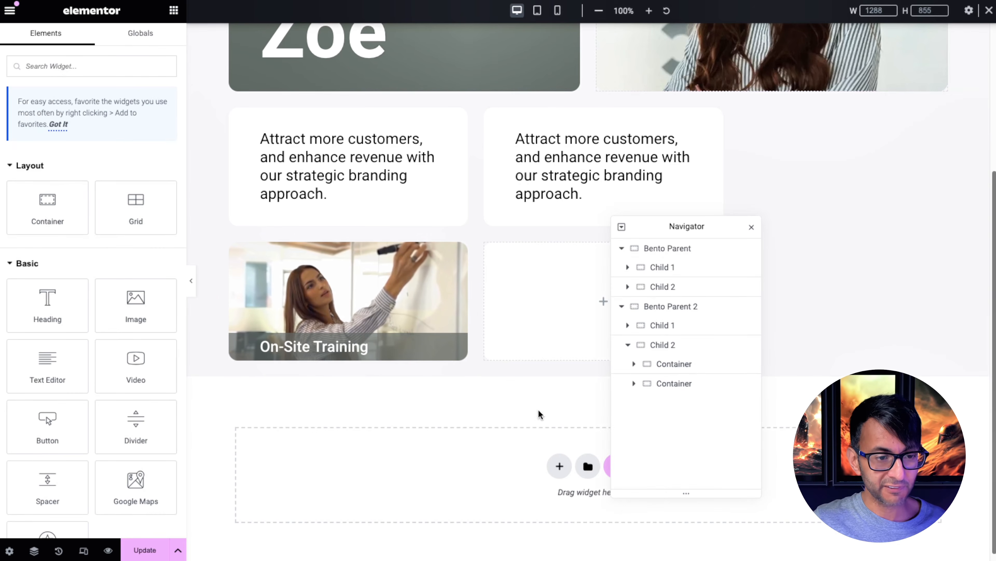
Switch the lower container of Child 2 in Bento Parent 2 to a classic background and delete the heading from its upper container
left_click(492, 248)
left_click(84, 46)
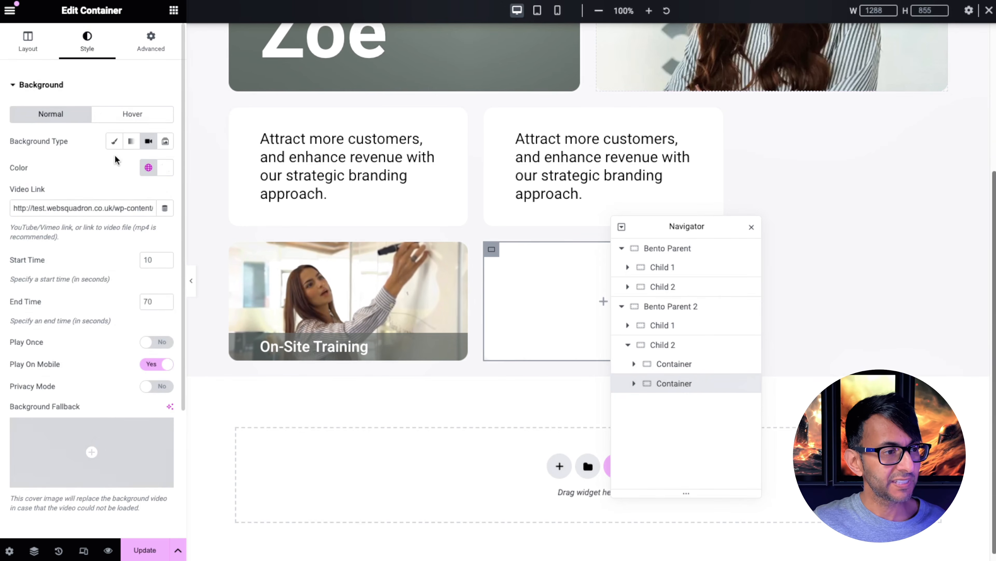
left_click(114, 141)
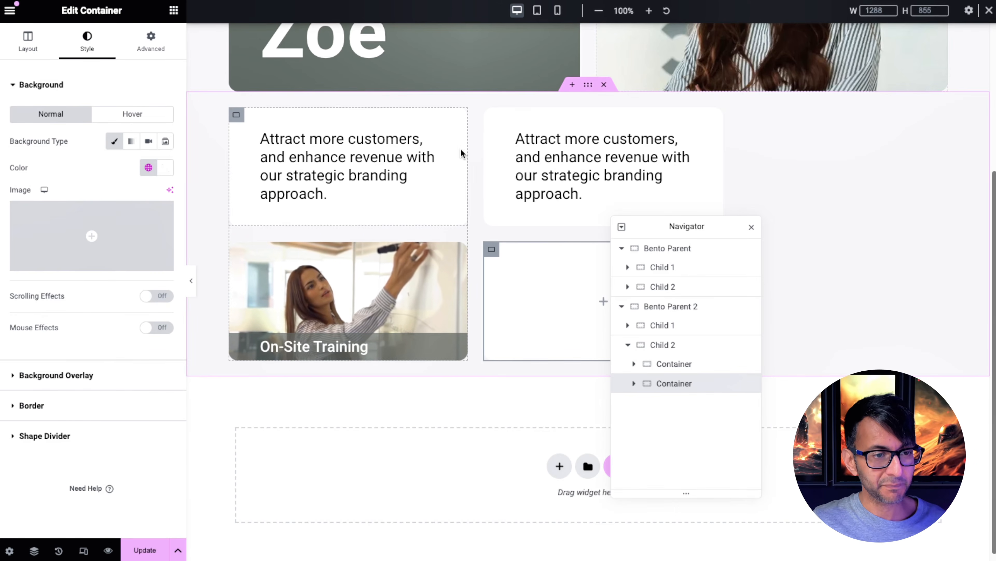
right_click(574, 166)
left_click(609, 443)
Duplicate the Child 2 container in Bento Parent 2 and rename the copy as Child 3
left_click_drag(695, 232, 391, 231)
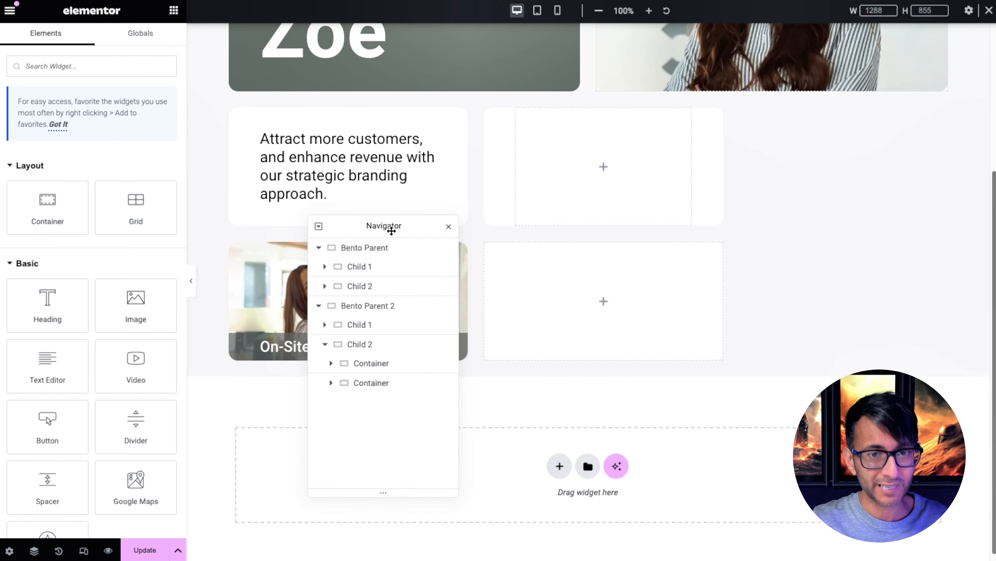
right_click(365, 345)
left_click(411, 262)
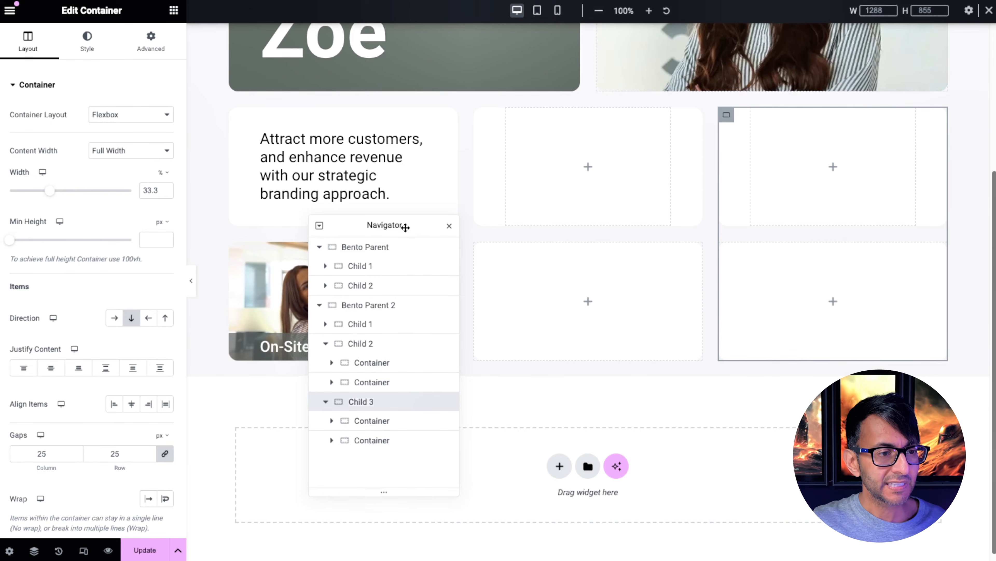
left_click_drag(404, 225, 507, 344)
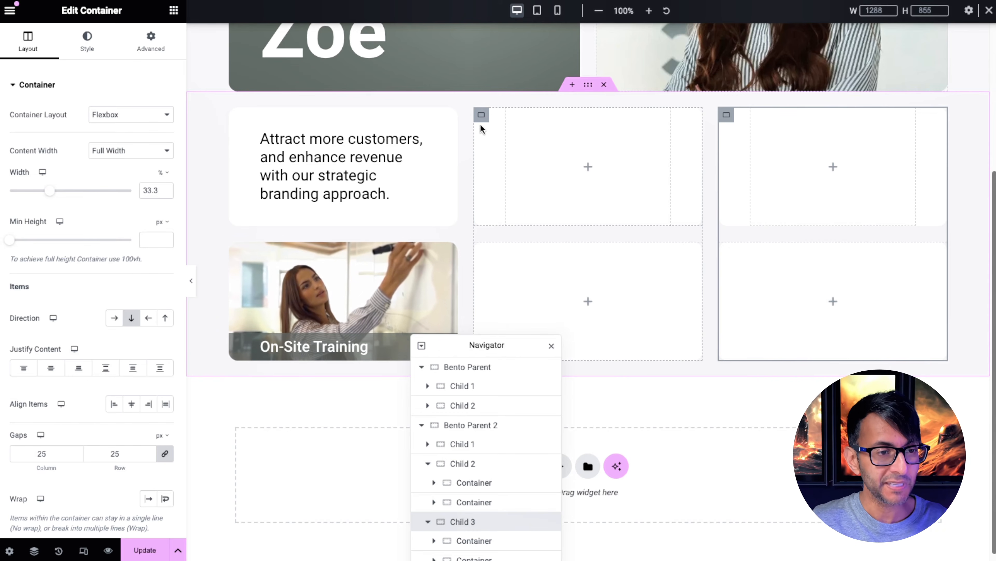
Set the minimum height of Child 2's lower container to 14 vh and its upper container to 30 vh, and preview the layout
left_click(482, 250)
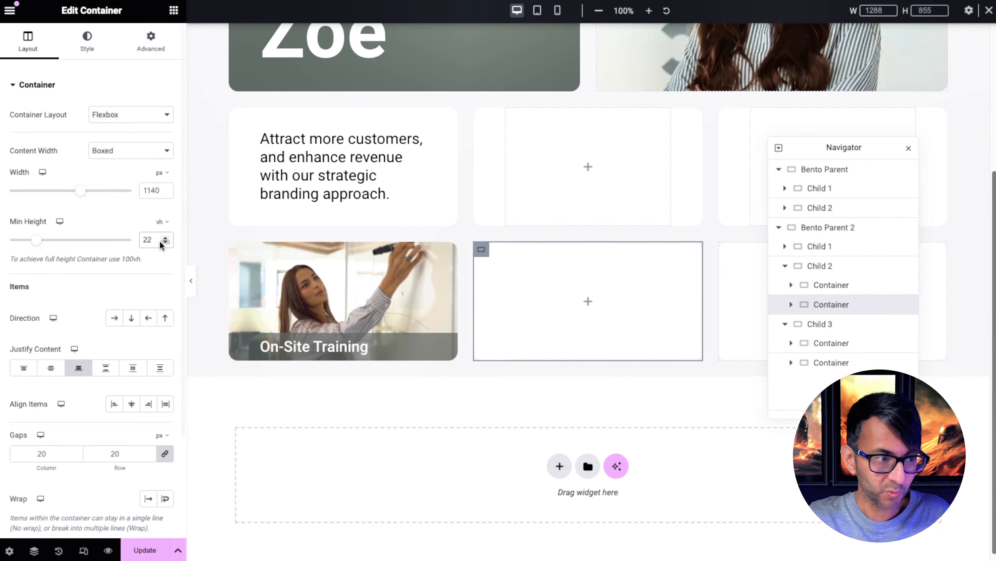
type("14")
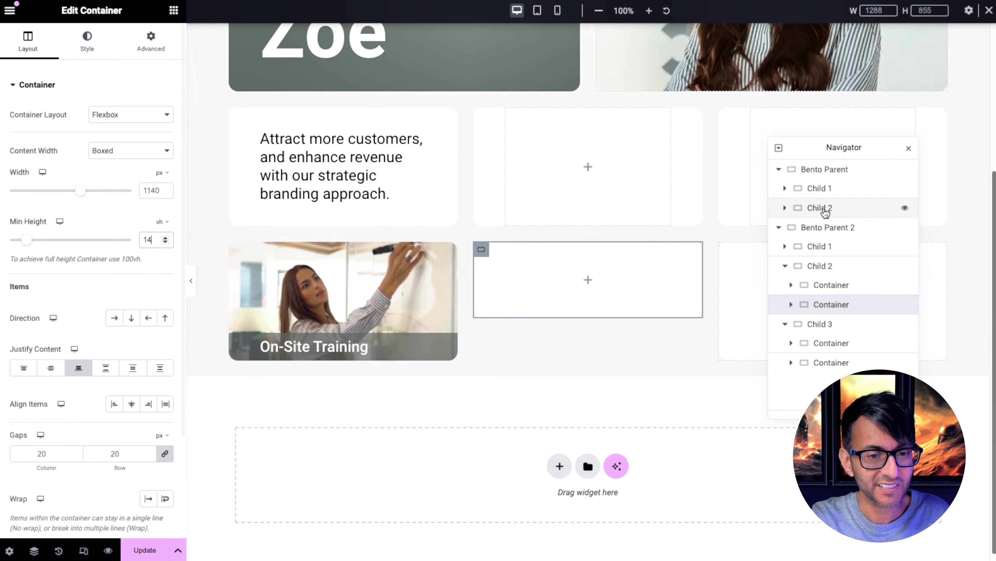
left_click(820, 285)
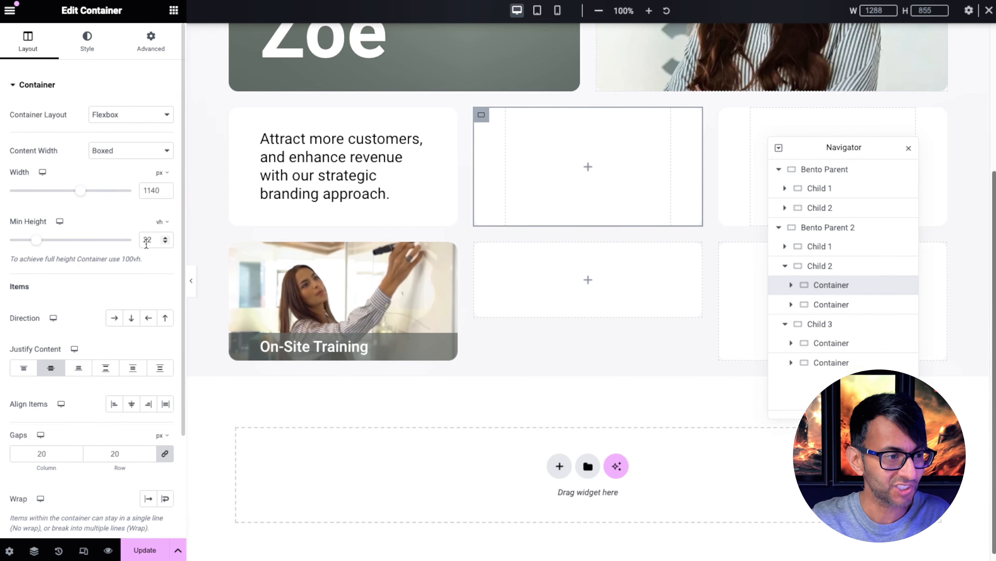
type("30")
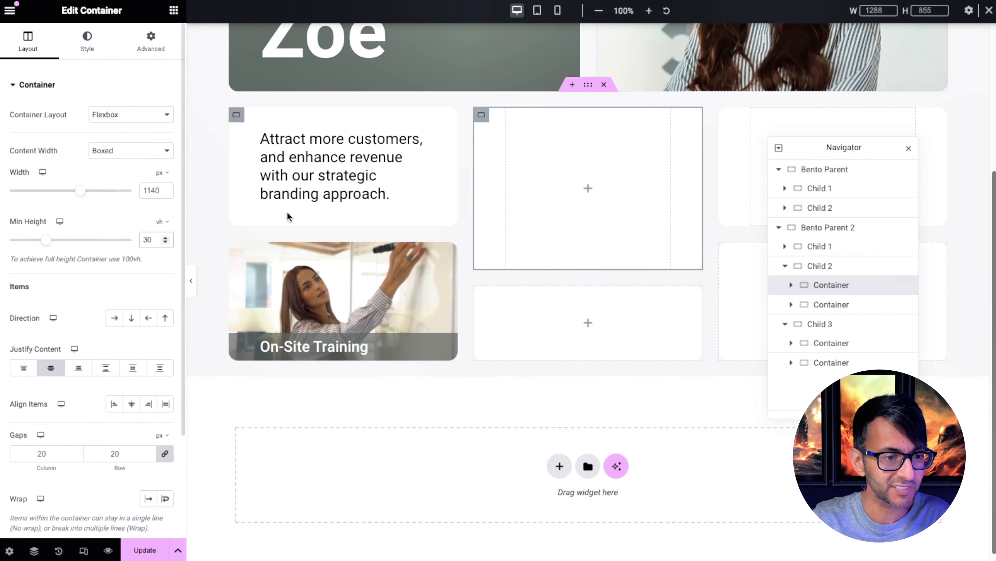
left_click(192, 280)
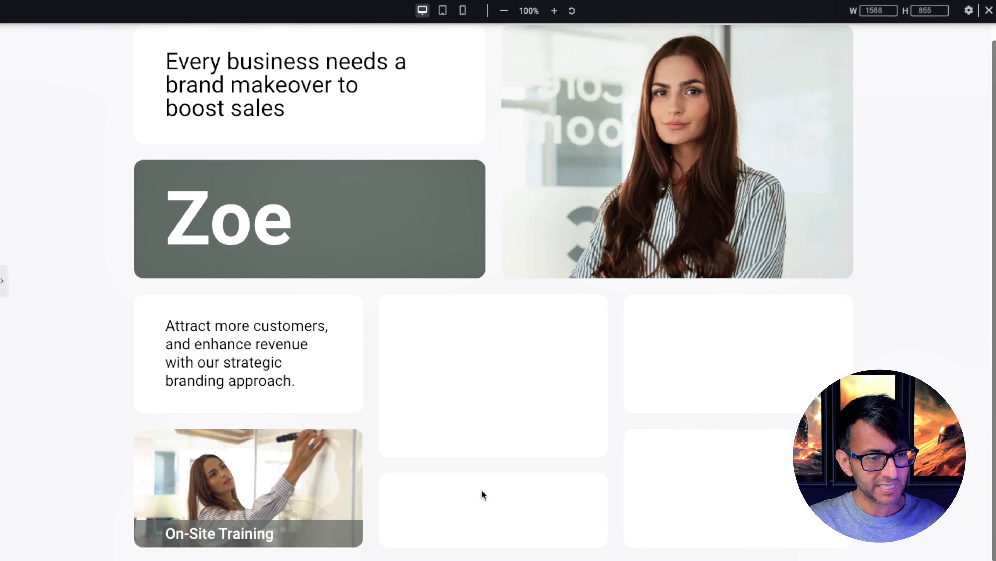
left_click(3, 286)
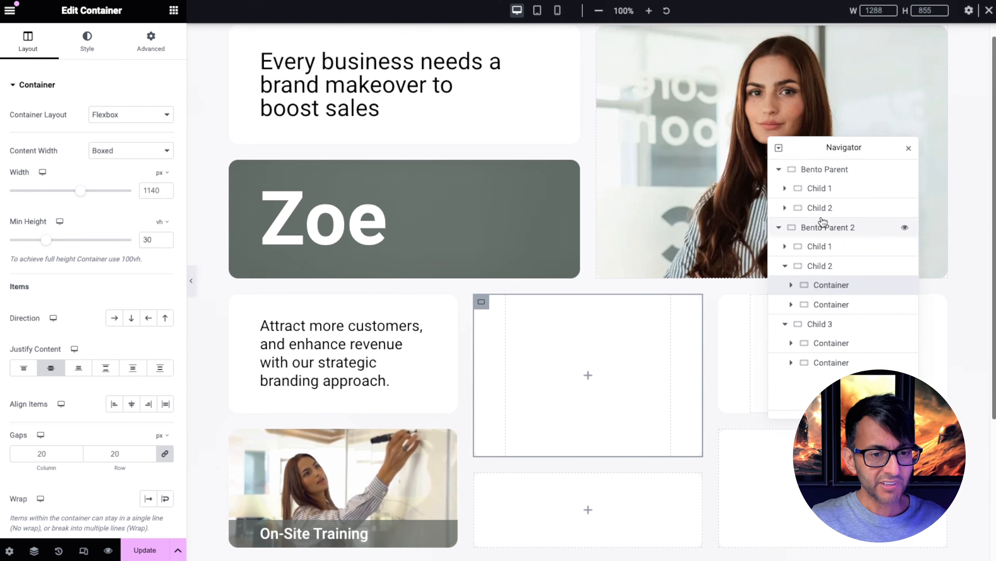
Set the minimum height of Child 3's upper container to 14 vh and its lower container to 30 vh, and preview the layout
left_click(726, 302)
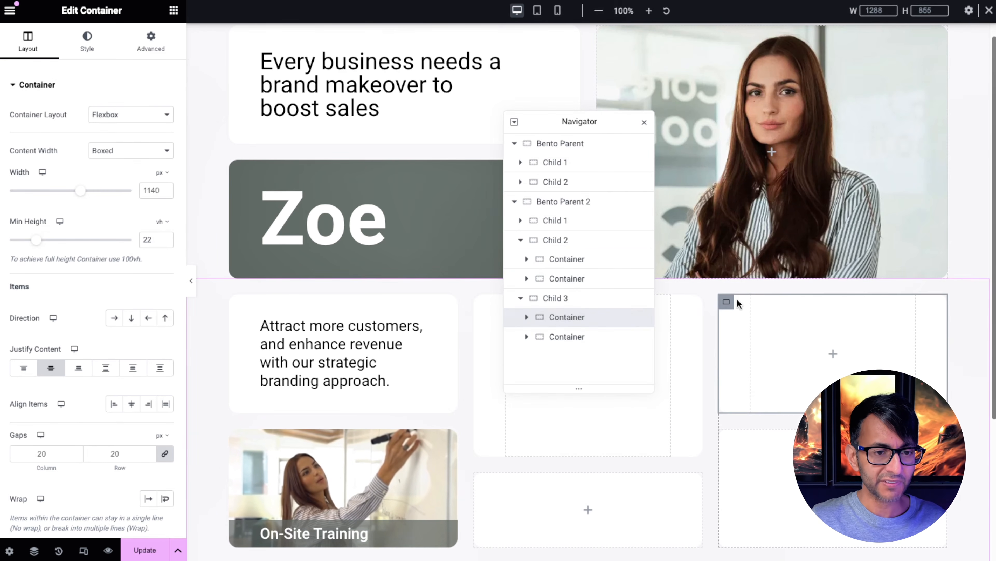
left_click_drag(152, 240, 126, 238)
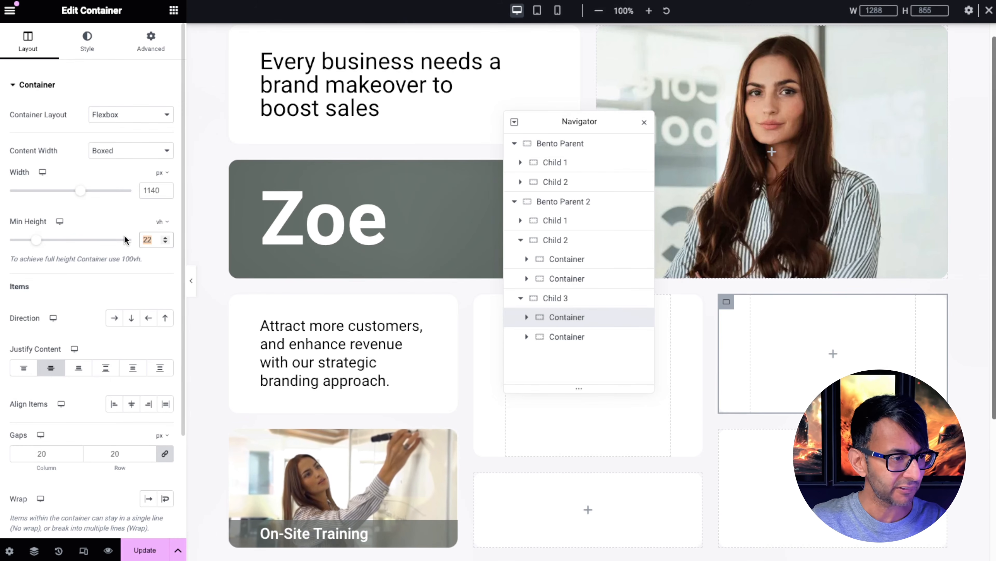
type("14")
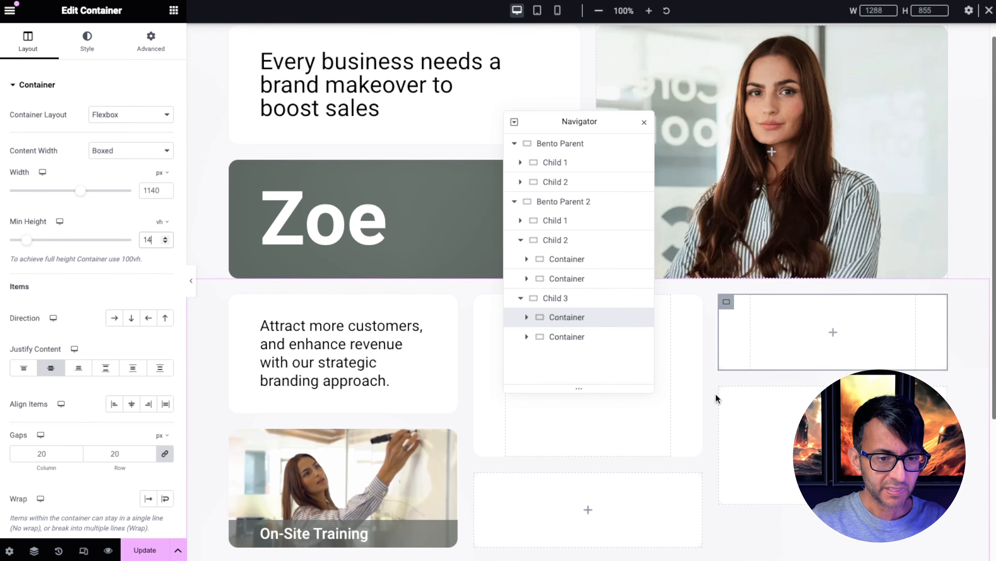
left_click(724, 397)
left_click_drag(152, 240, 131, 244)
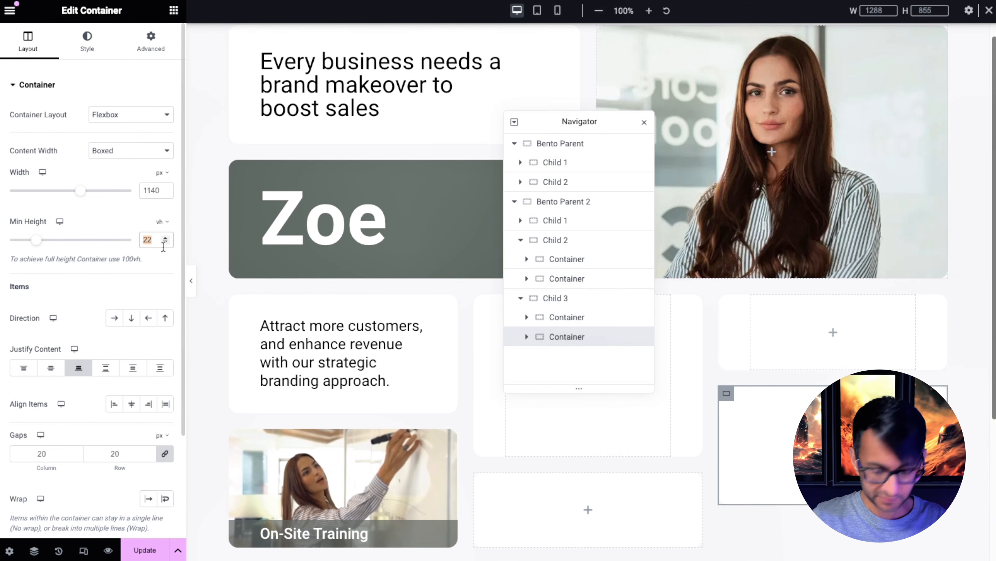
type("30")
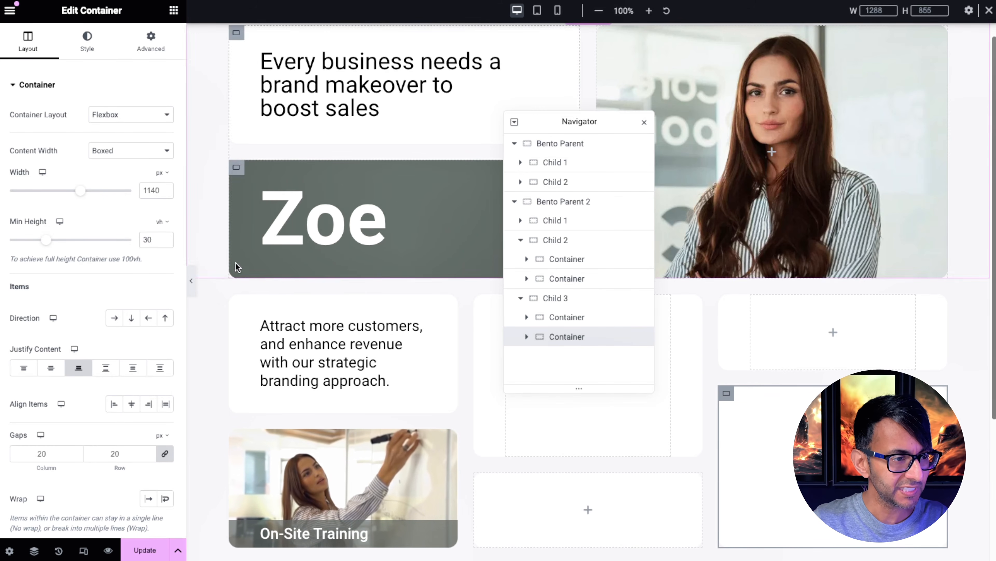
left_click(191, 280)
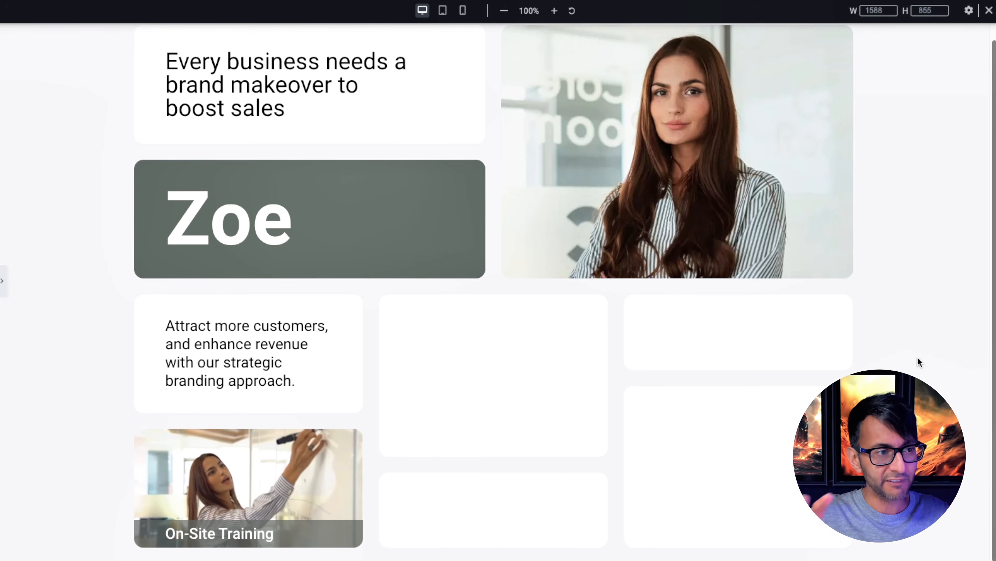
left_click(3, 280)
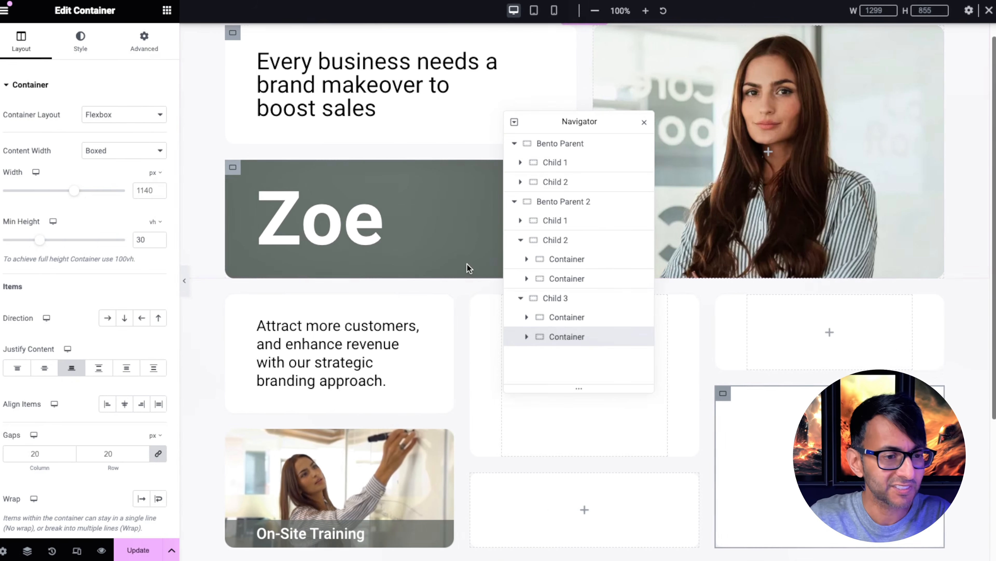
Add the office meeting photo of the bearded man and the woman as the background image of Child 2's lower container
left_click(485, 485)
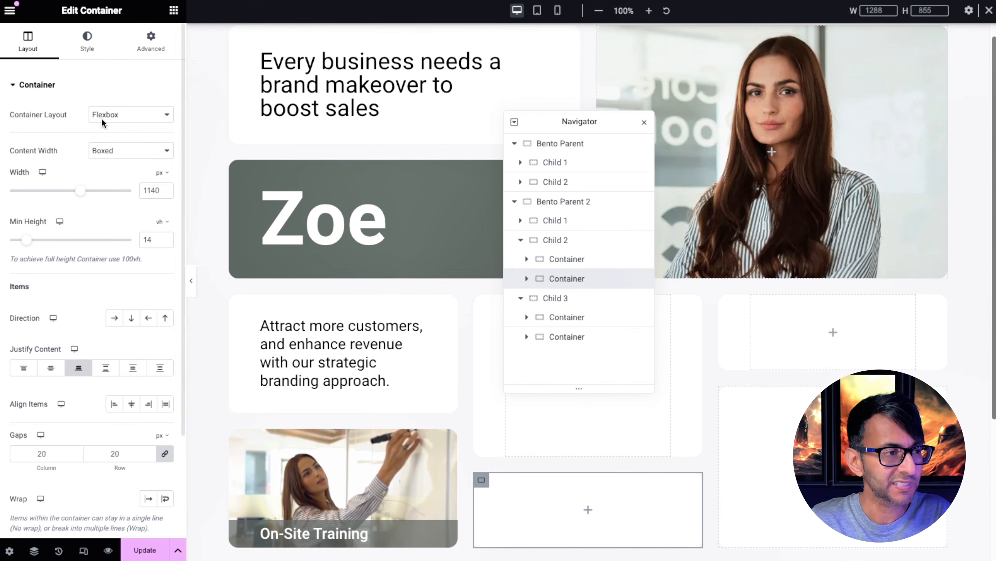
left_click(88, 43)
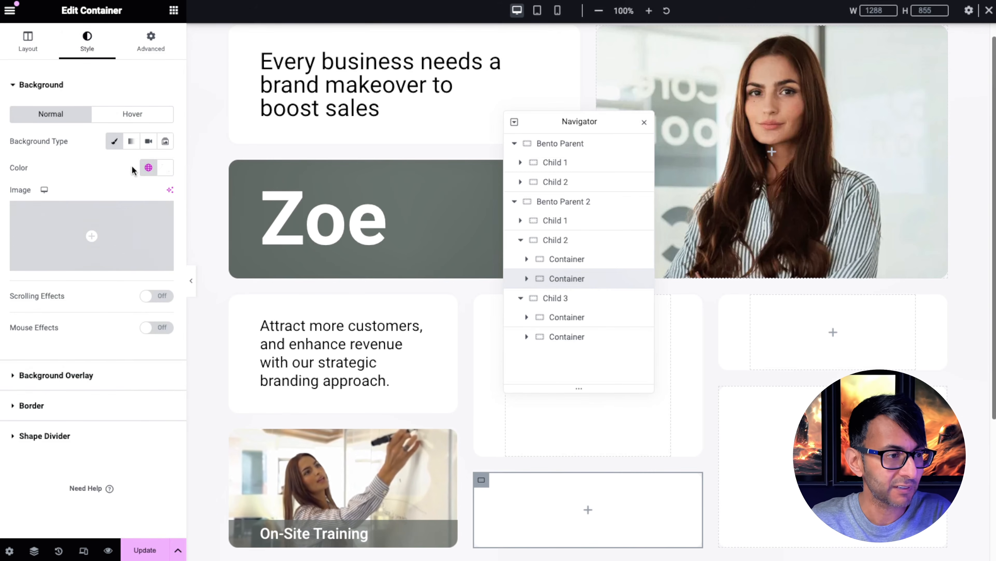
left_click(129, 208)
left_click(954, 525)
scroll(474, 409, "down", 3)
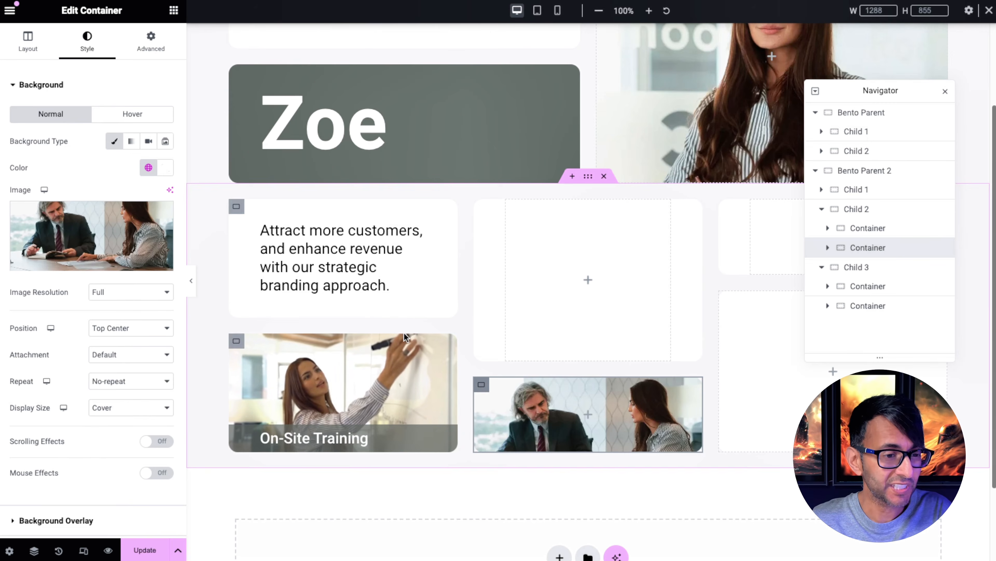
Adjust the minimum height of Child 2's lower container to 16 vh and its upper container to 28 vh
left_click(43, 56)
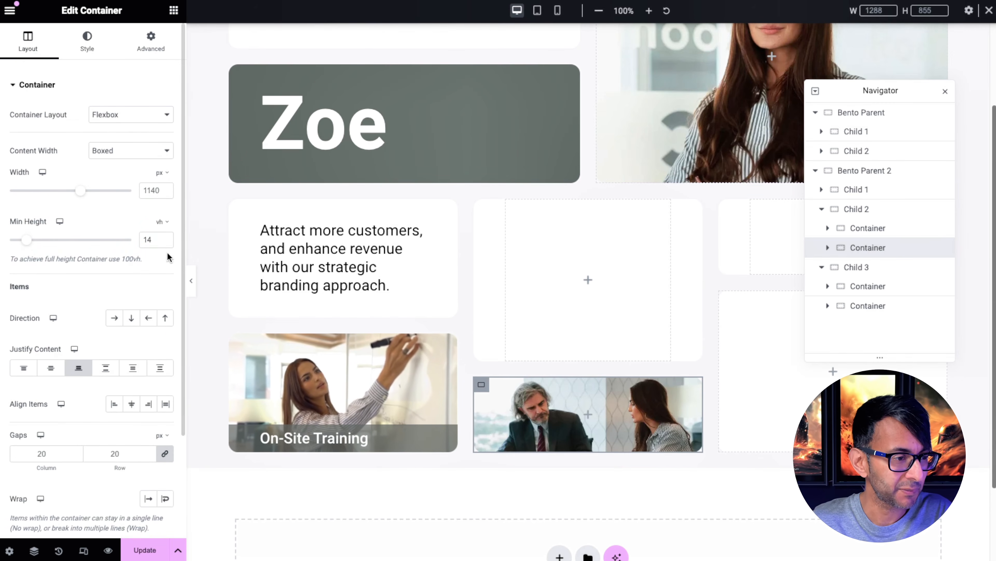
left_click(166, 238)
left_click(167, 238)
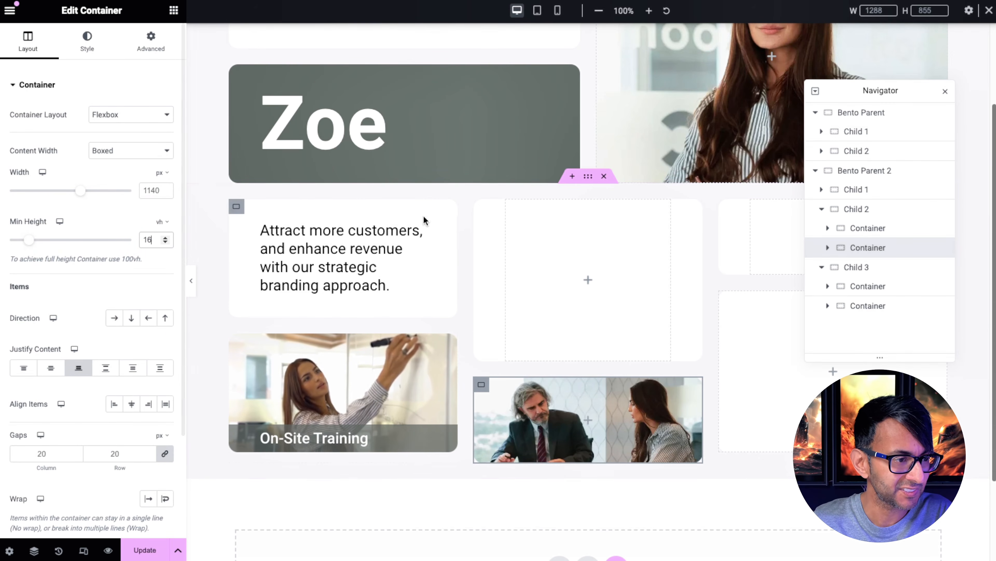
left_click(481, 207)
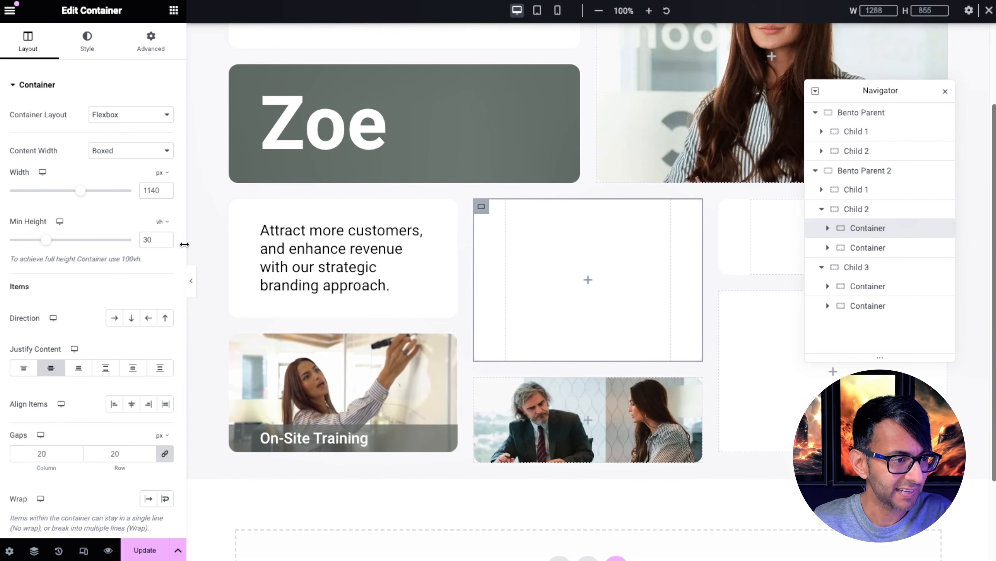
left_click(165, 242)
left_click(165, 242)
Adjust the minimum height of Child 3's lower container to 28 vh and its upper container to 16 vh
left_click(727, 297)
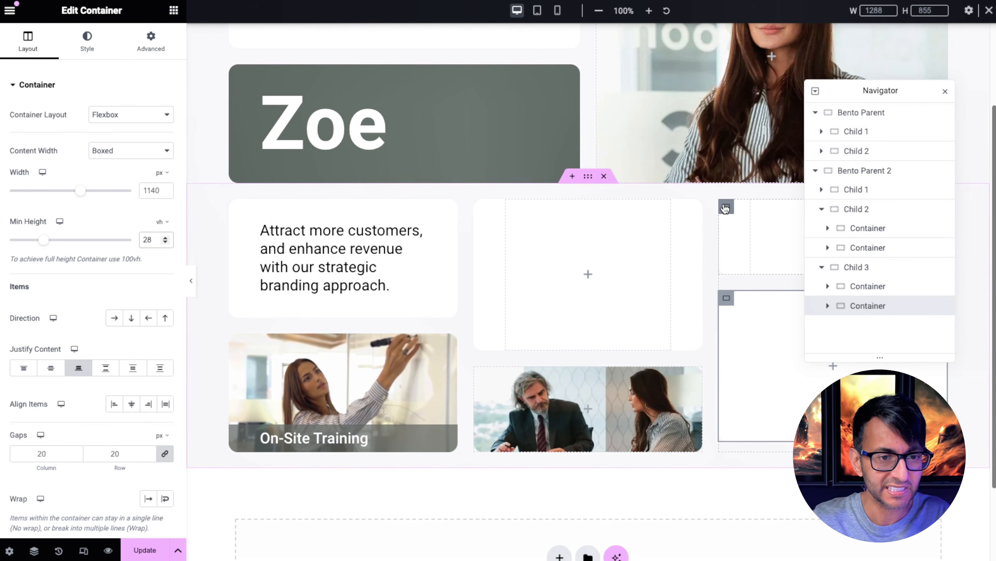
left_click(727, 206)
left_click(165, 237)
left_click(165, 238)
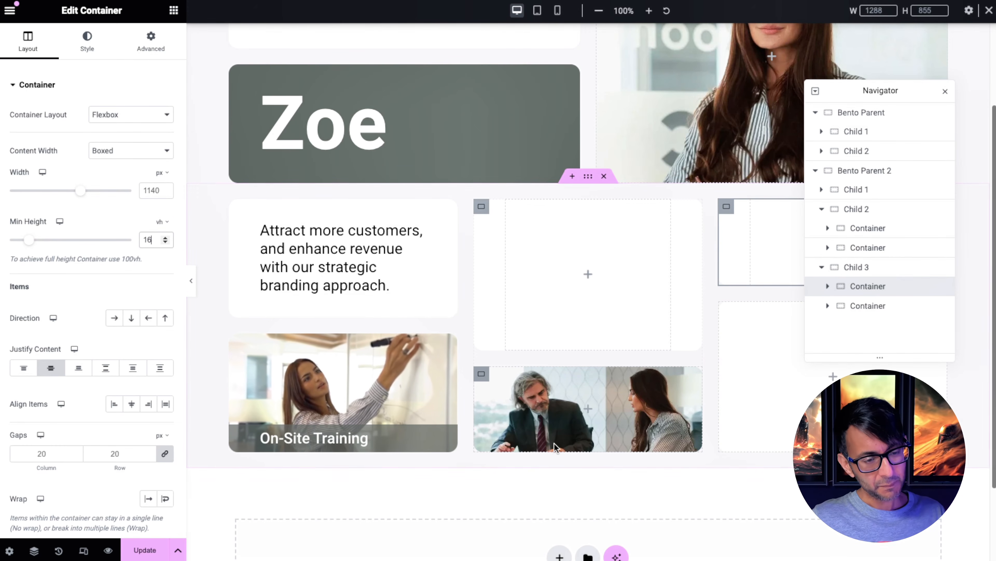
Give Child 2's lower photo container a classic background overlay in the New Item #4 global color
left_click(482, 377)
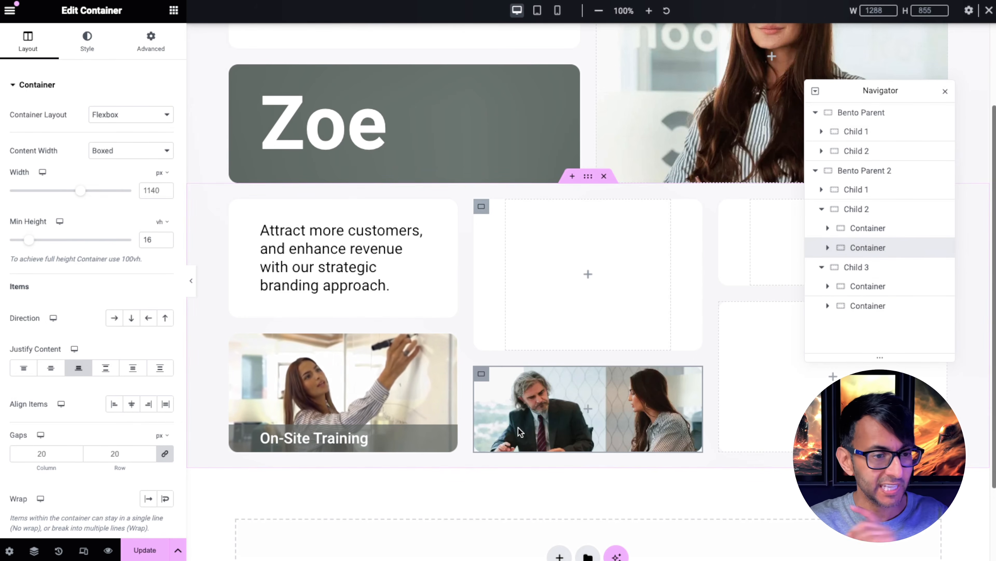
left_click(90, 59)
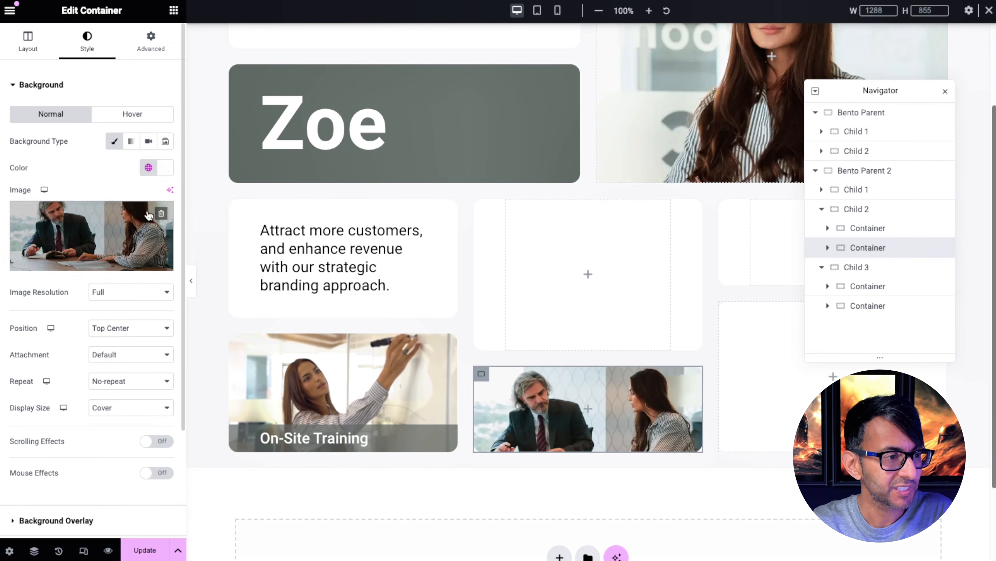
scroll(93, 471, "down", 1)
left_click(93, 487)
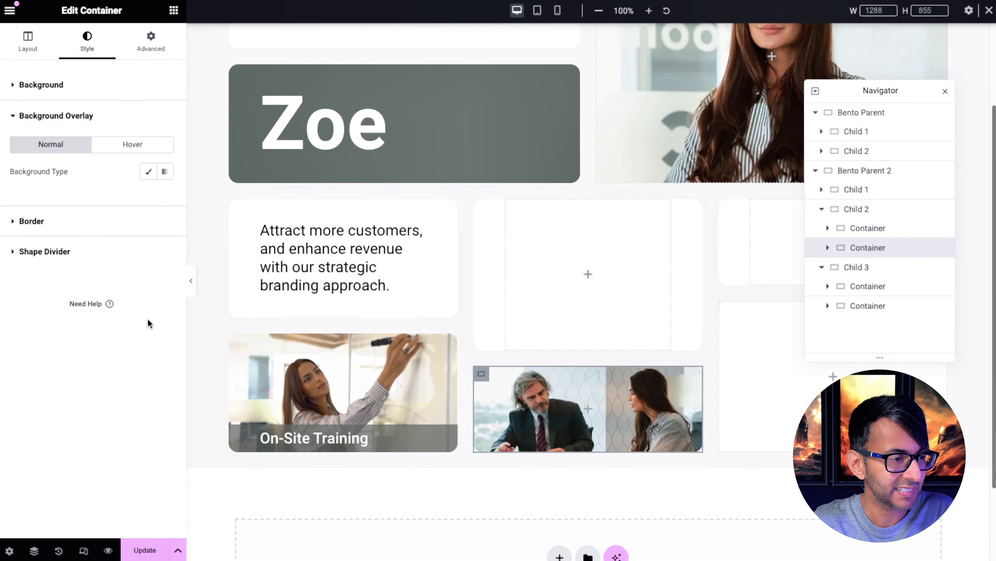
left_click(148, 171)
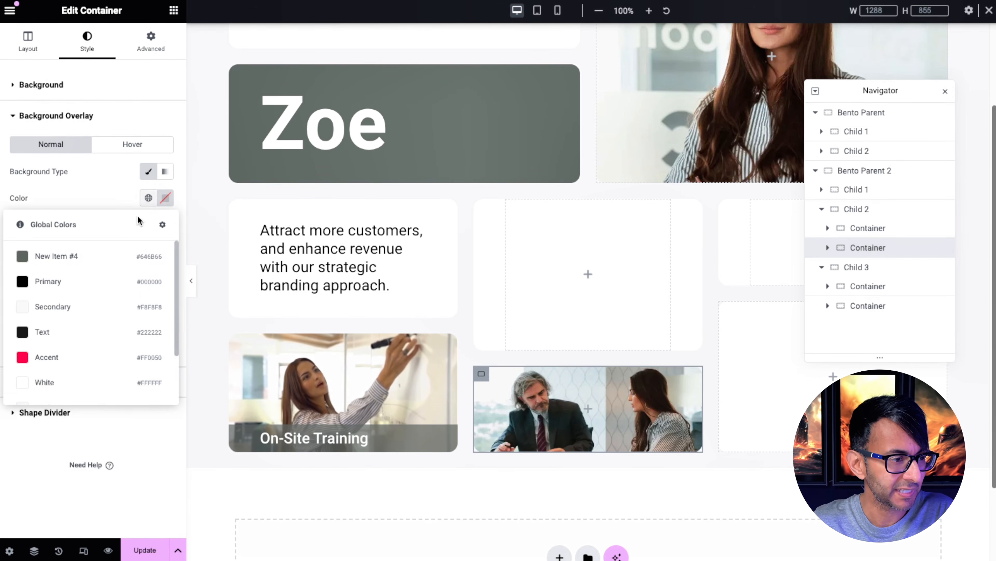
left_click(85, 257)
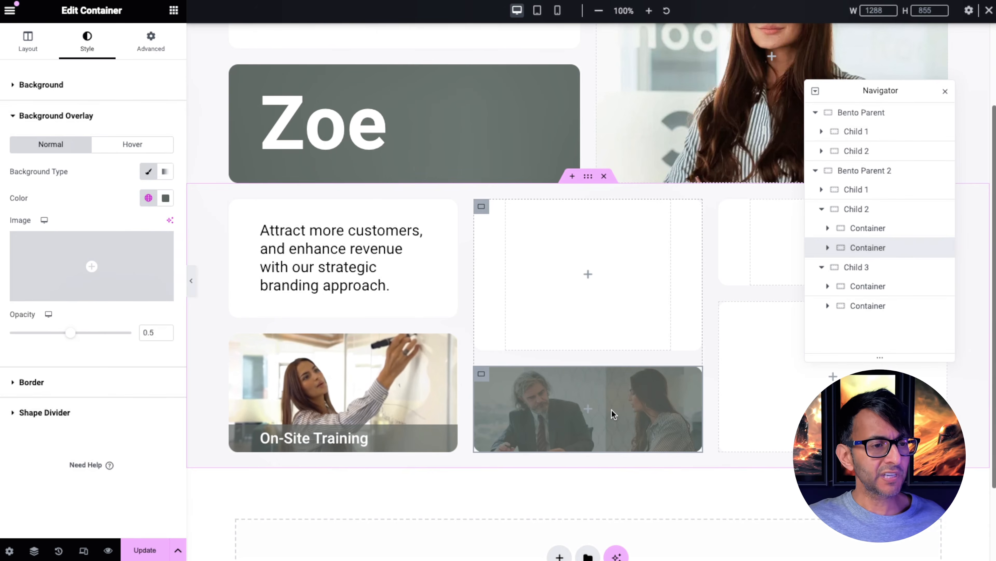
Copy the "Attract more customers" heading from Child 1 into the lower photo container of Child 2 and select that container
right_click(323, 268)
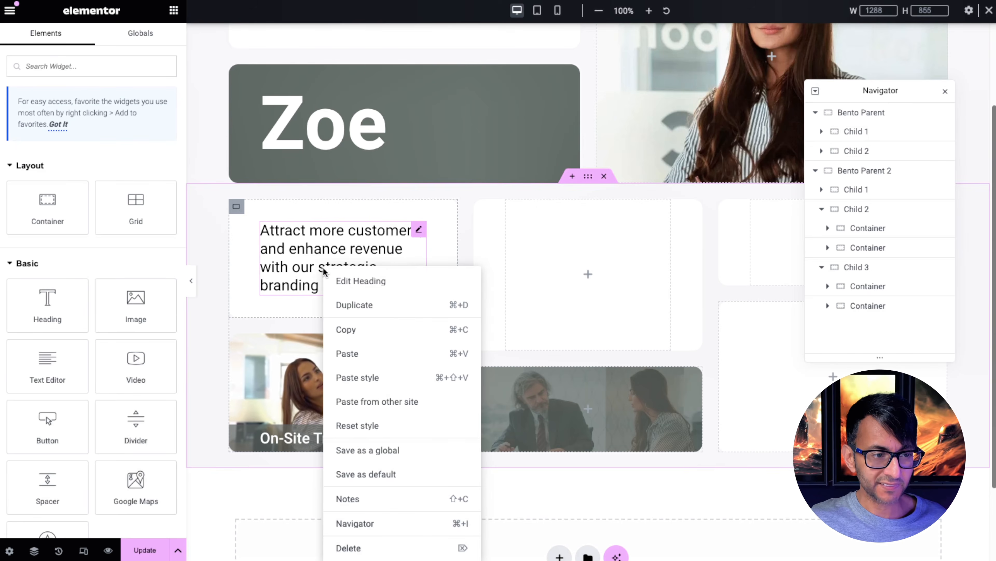
left_click(366, 329)
right_click(565, 406)
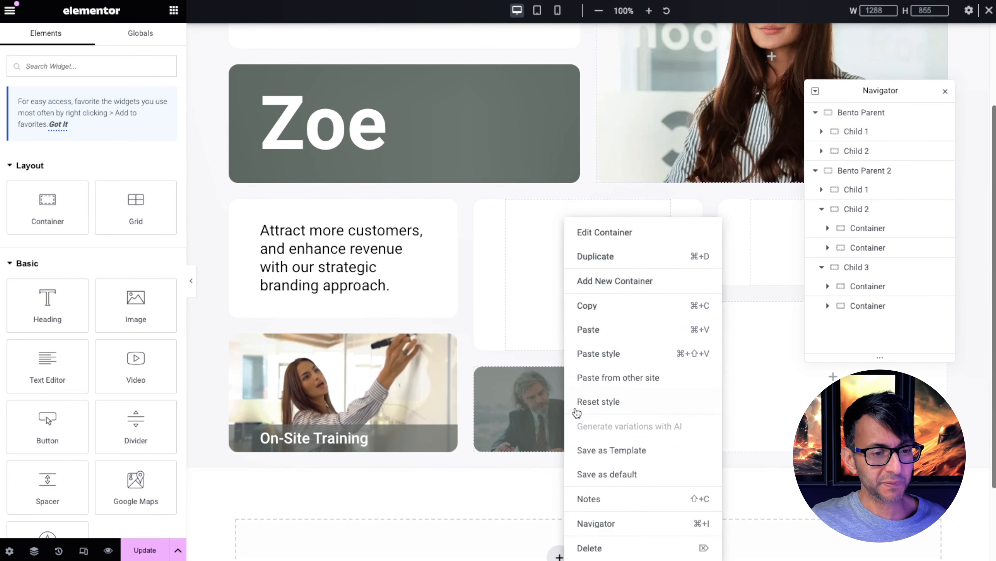
left_click(607, 331)
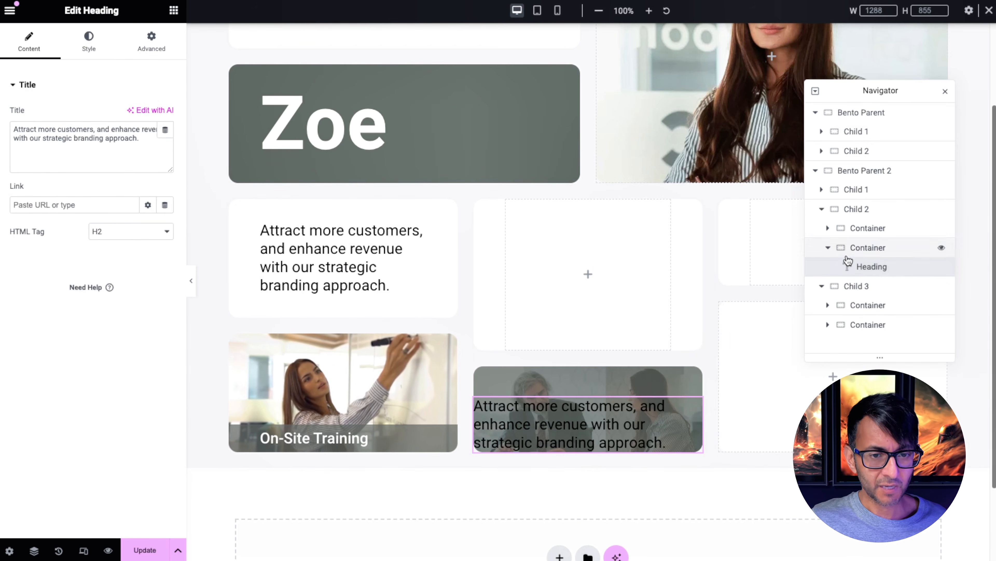
left_click(483, 376)
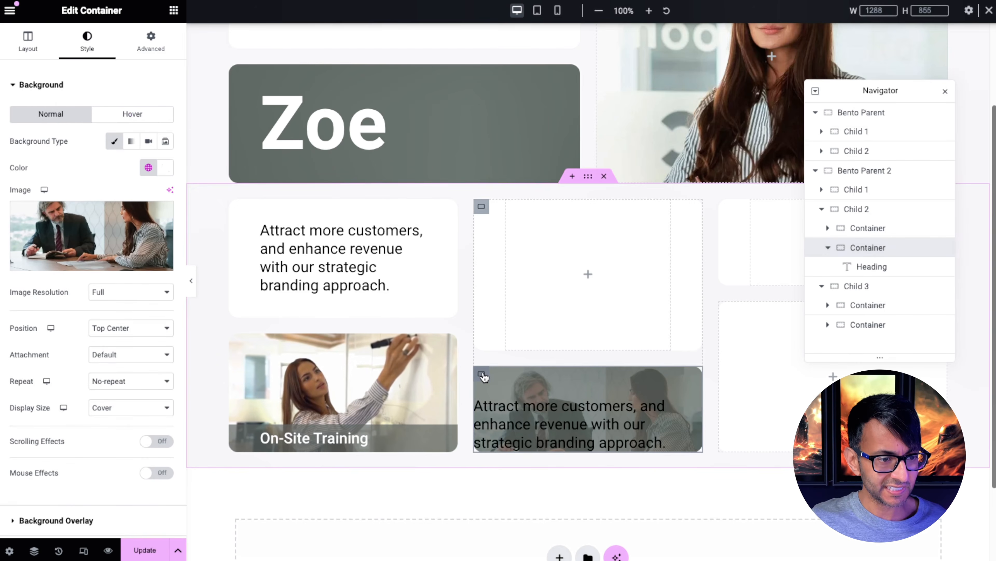
Center the items of Child 2's lower photo container on both the justify and align axes
left_click(28, 41)
left_click(51, 368)
left_click(130, 406)
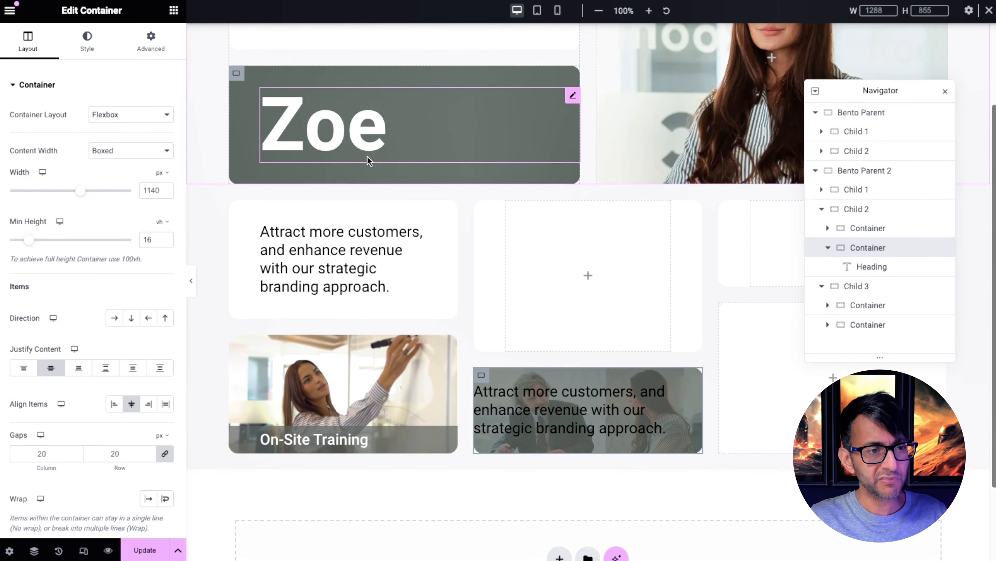
scroll(367, 157, "up", 1)
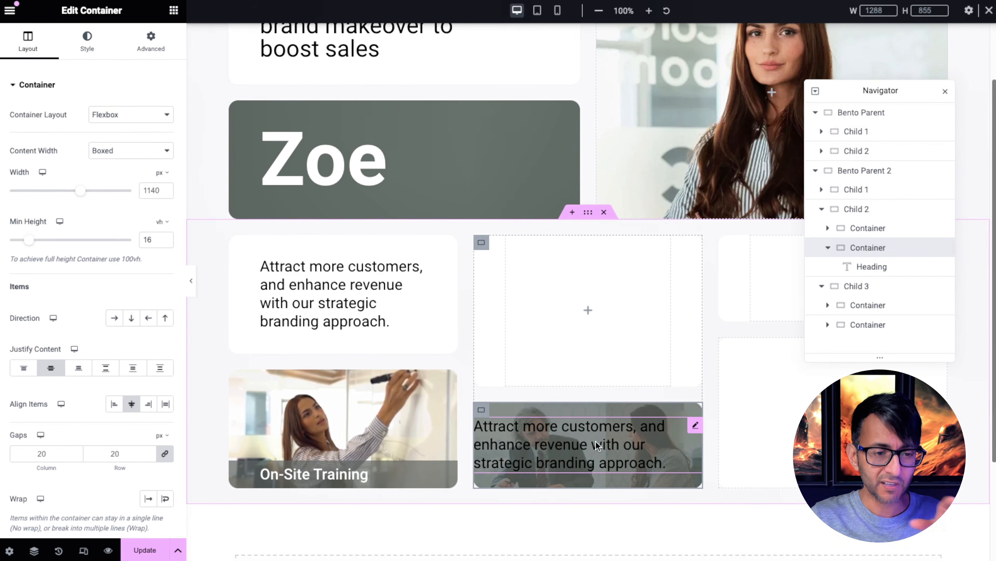
Change the text of the heading in Child 2's lower photo container to "London"
left_click(695, 425)
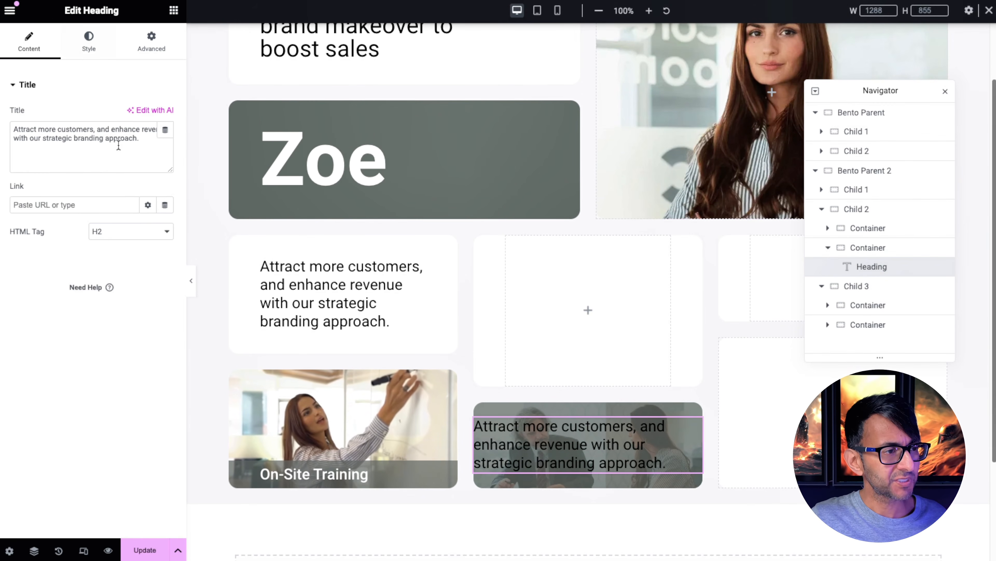
triple_click(140, 144)
type("Londo")
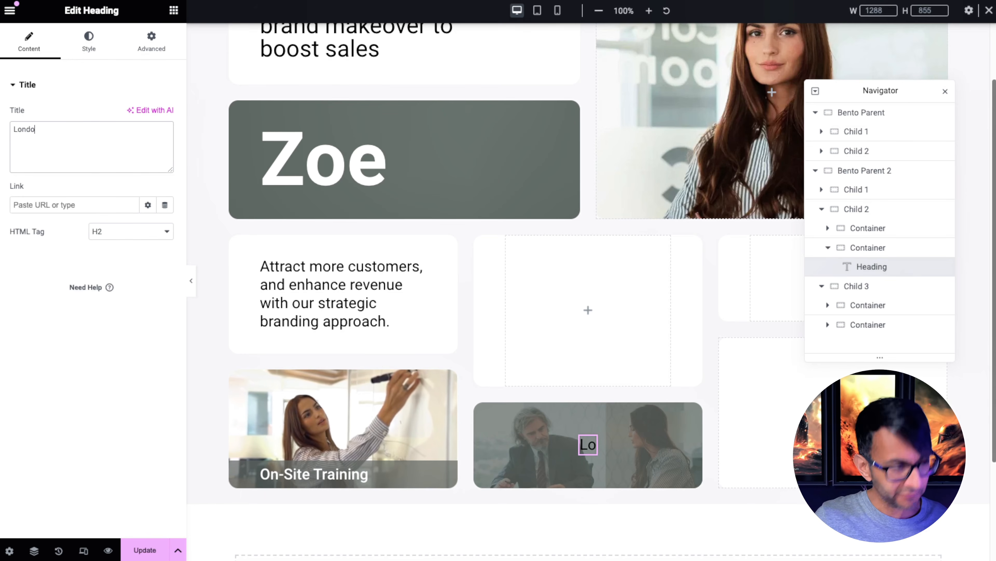
type("n")
Give the "London" heading white text and a bold font weight
left_click(89, 41)
left_click(164, 172)
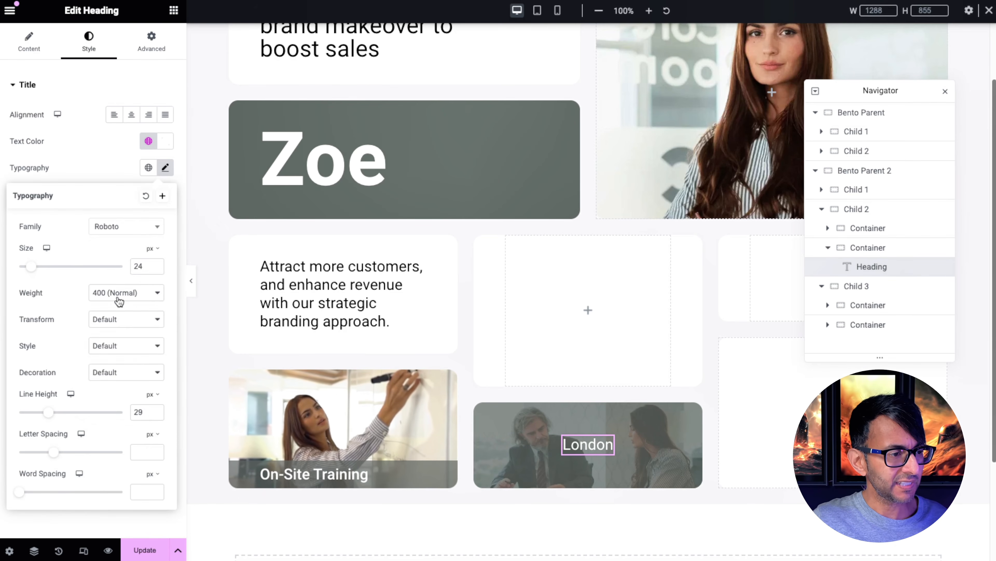
left_click(119, 293)
left_click(118, 319)
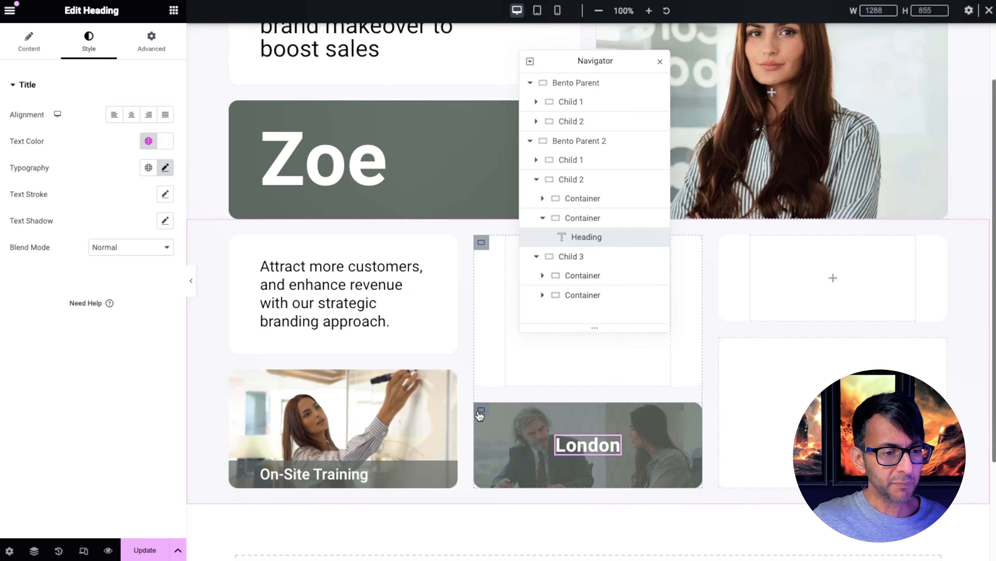
Copy Child 2's lower photo container and paste its style onto Child 3's upper container
right_click(477, 240)
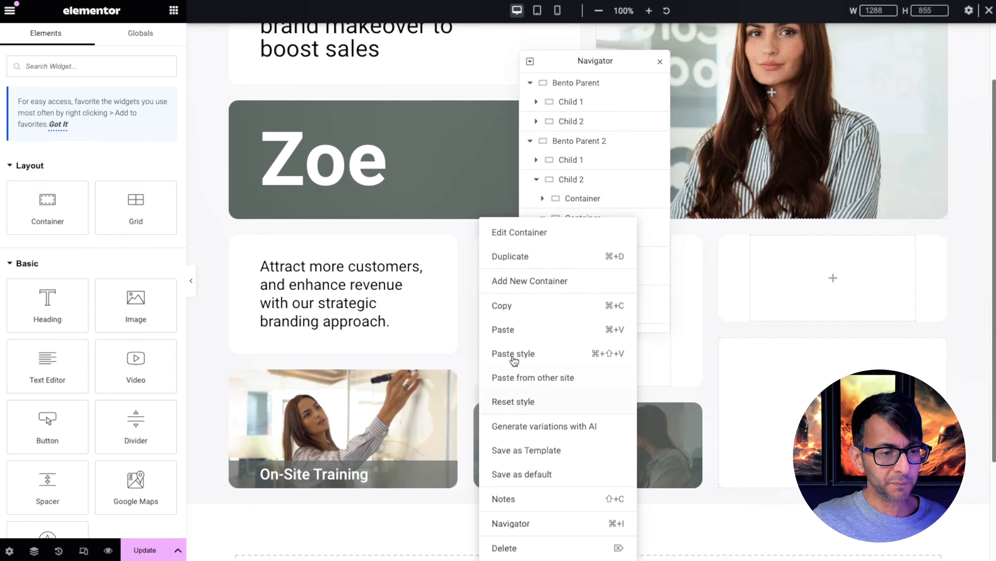
left_click(531, 307)
right_click(730, 245)
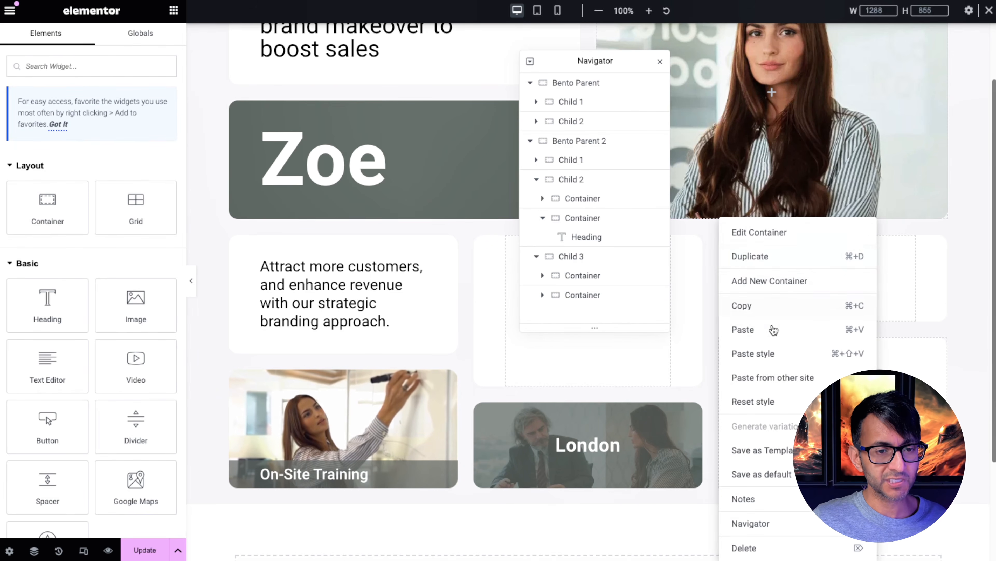
left_click(777, 353)
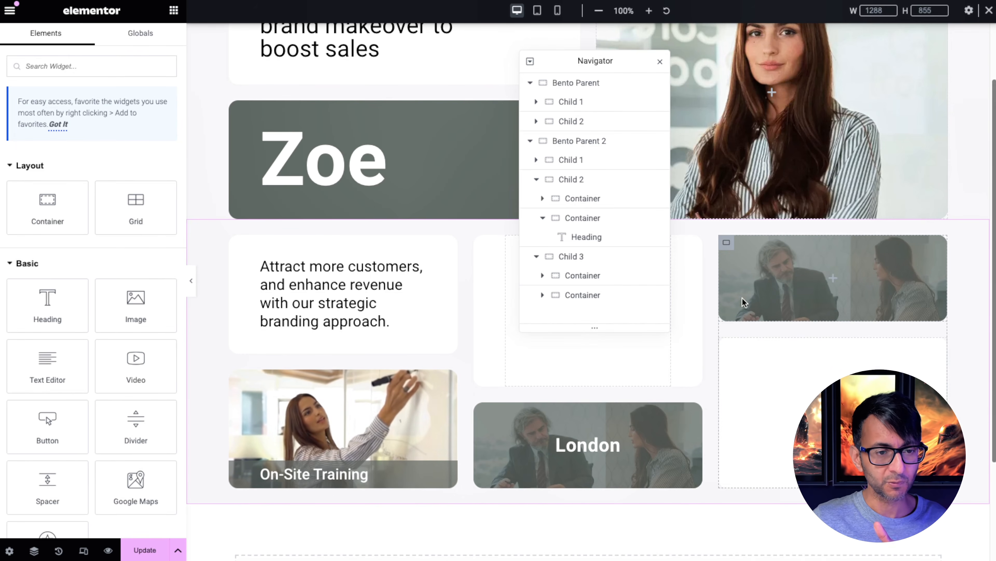
Copy the "London" heading into Child 3's upper container
right_click(602, 445)
left_click(628, 333)
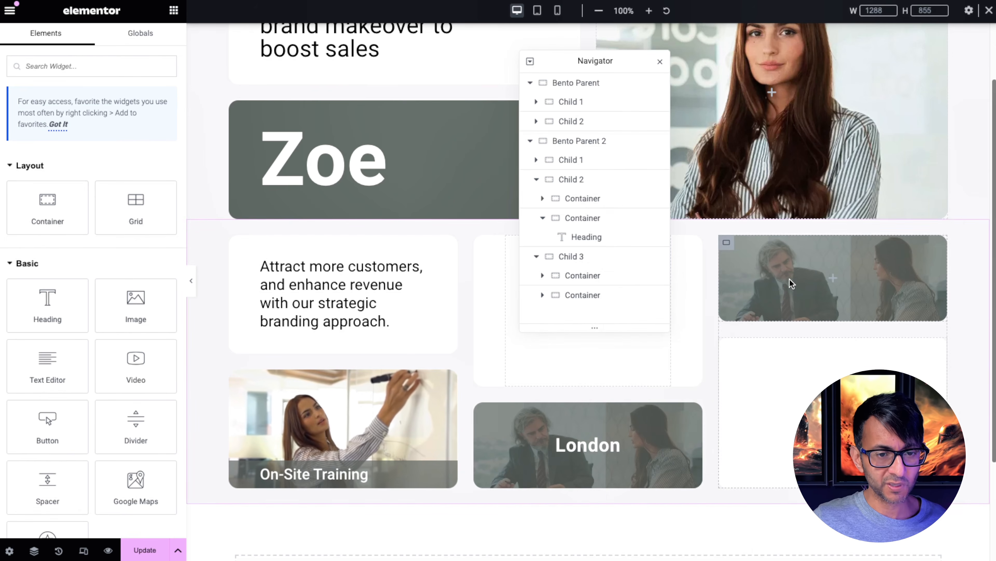
right_click(791, 284)
left_click(848, 327)
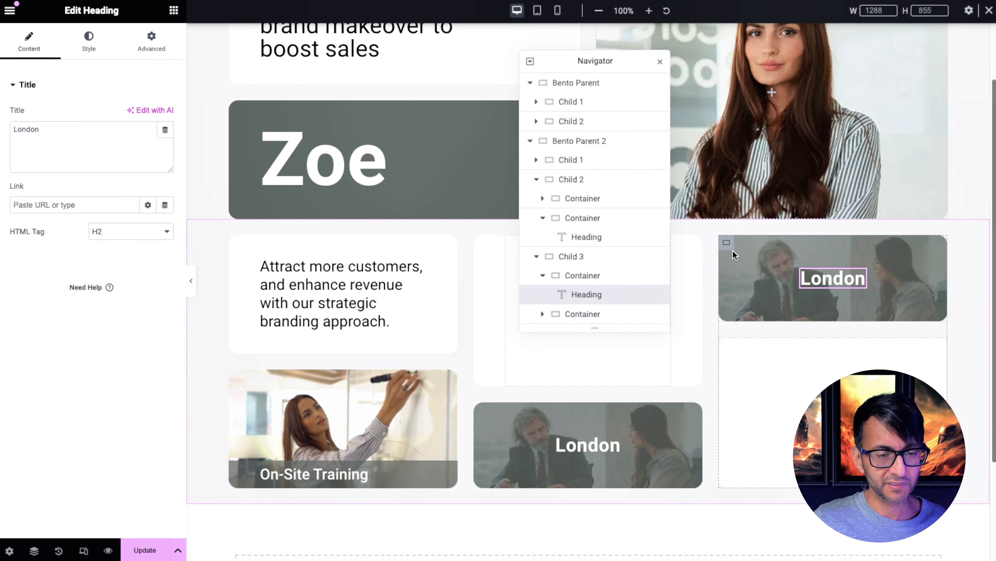
Replace the background image of Child 3's upper container with the photo of a woman at a laptop and retitle its heading "Brand Leader"
left_click(726, 244)
left_click(87, 40)
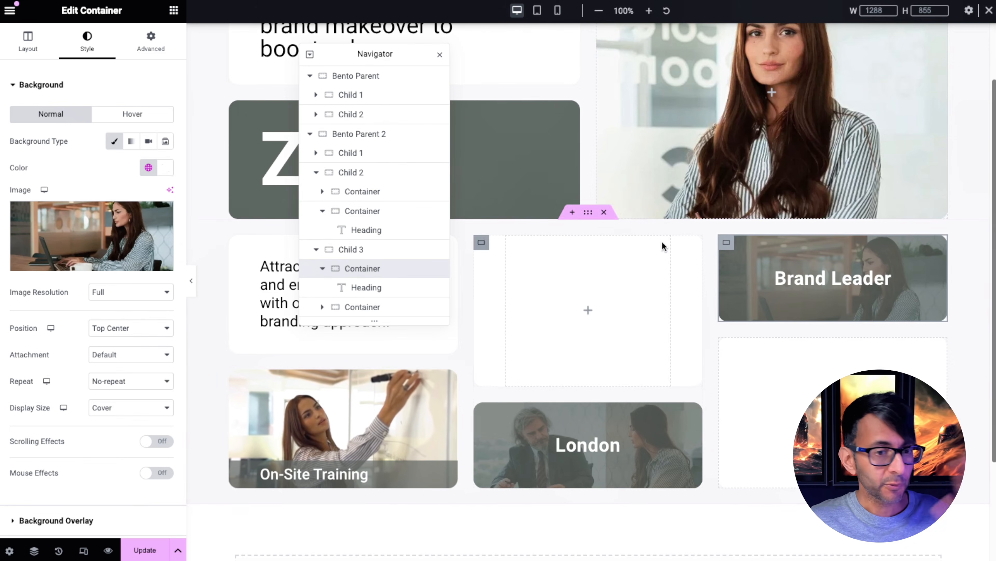
Justify the content of Child 3's upper container to the end and give the "Brand Leader" heading a 20 px bottom margin
left_click(18, 51)
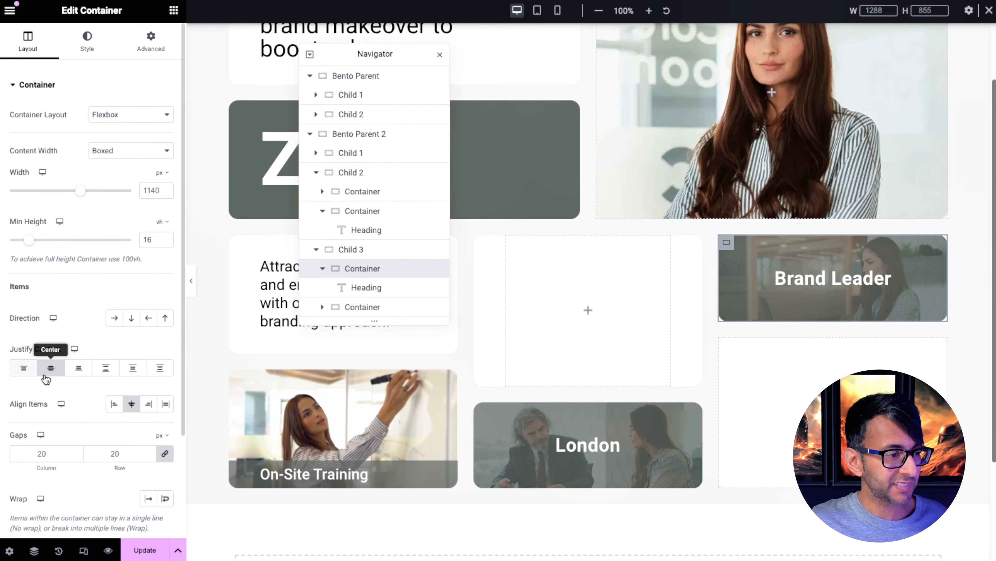
left_click(79, 368)
left_click(366, 287)
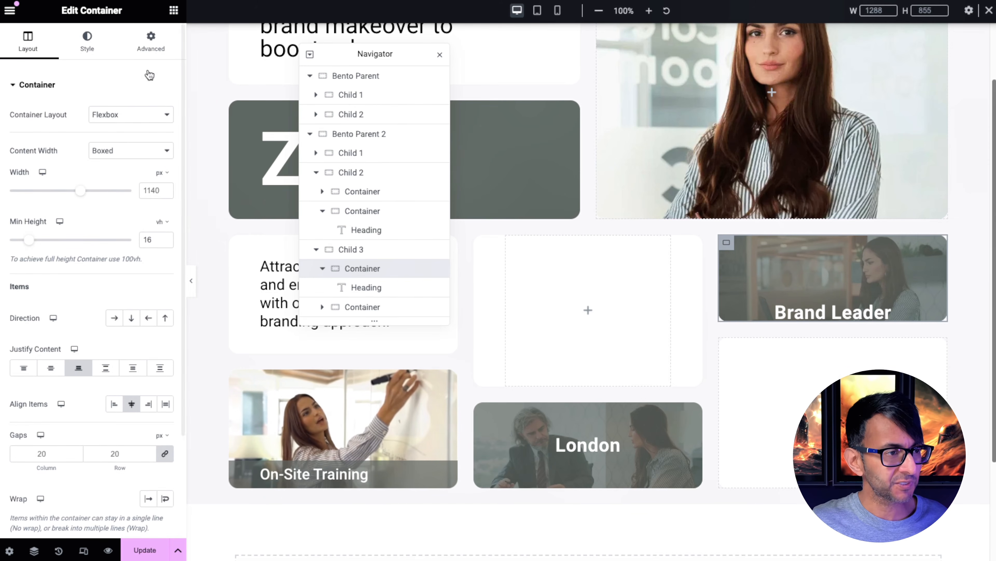
left_click(150, 48)
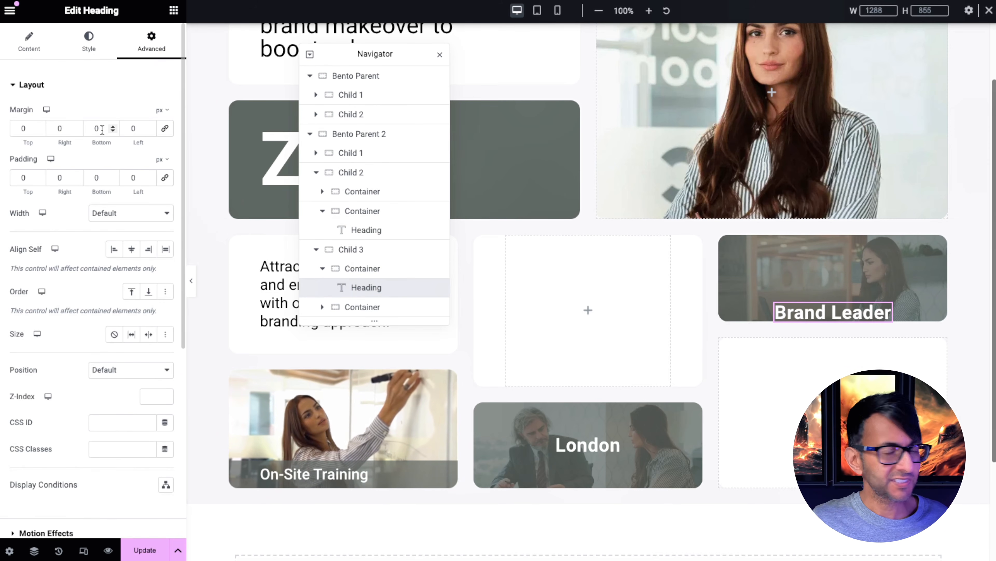
type("20")
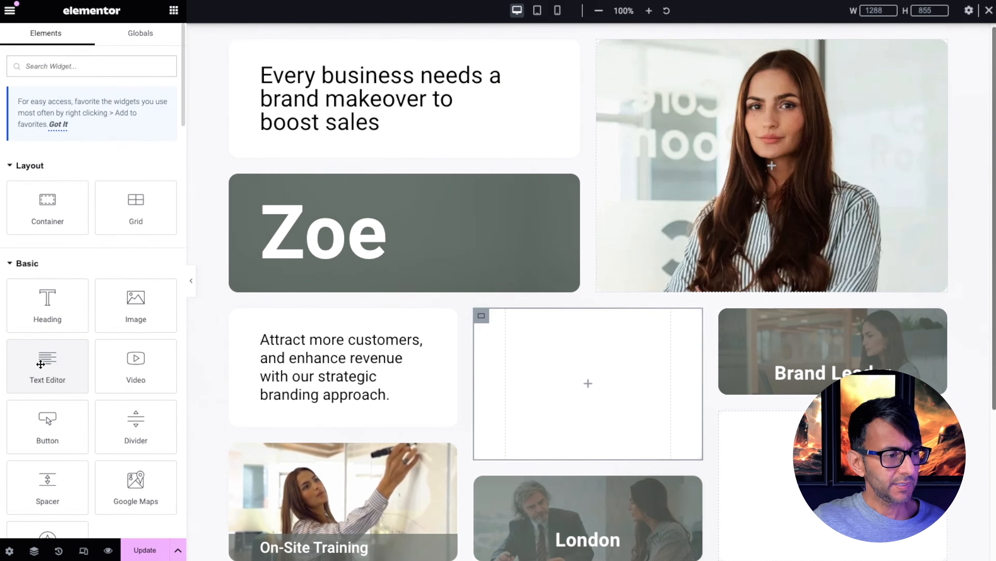
Add dashed text lines "Develop your Brand Strategy", "Create your Visual Identity" and "Execute your Marketing" to Child 2's upper container, in 20 px Roboto with 39 px line height
left_click_drag(41, 364, 588, 383)
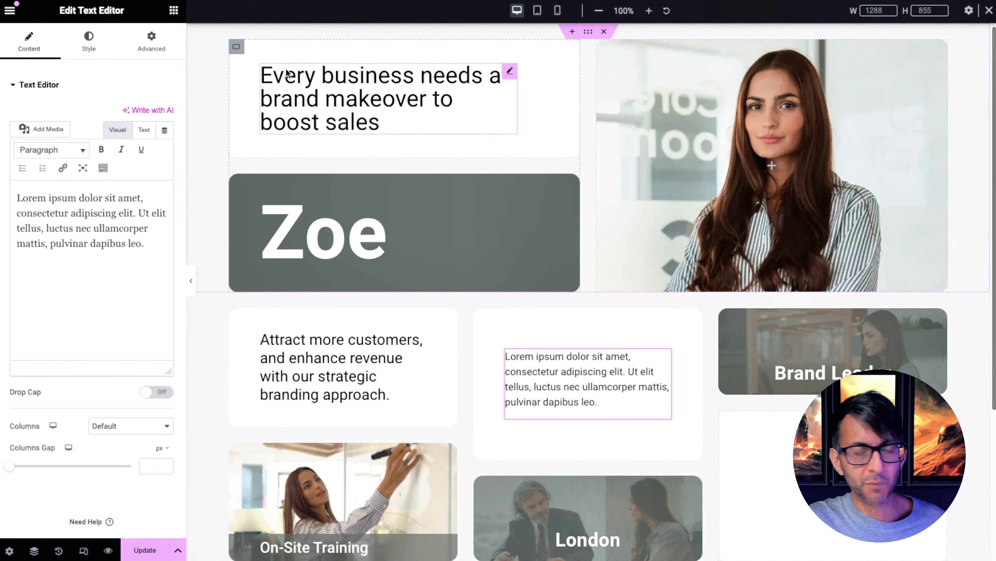
key("ctrl+a")
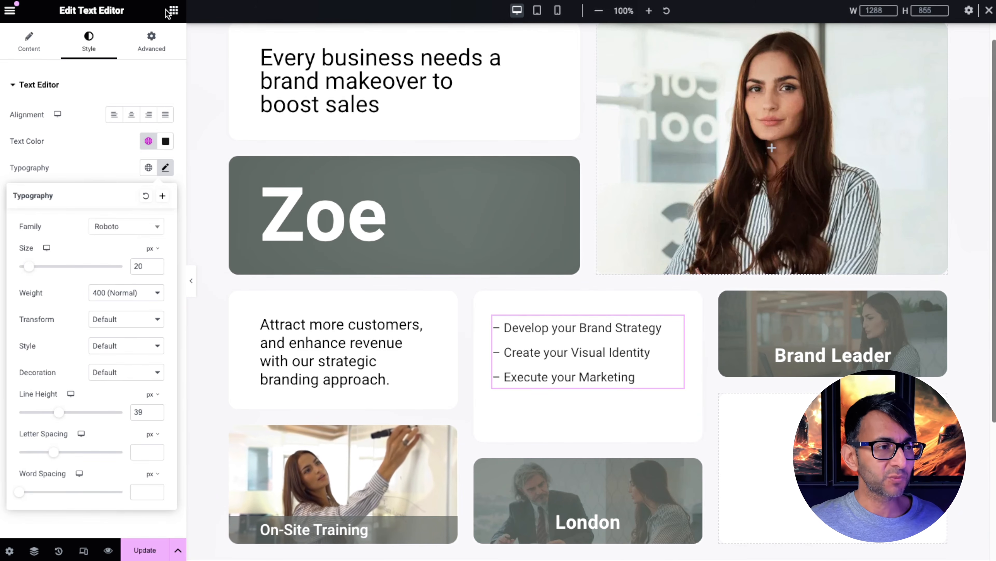
Add an orange "Transform your Business >" button with a 6 px border radius below the text lines in Child 2's upper container
left_click(174, 11)
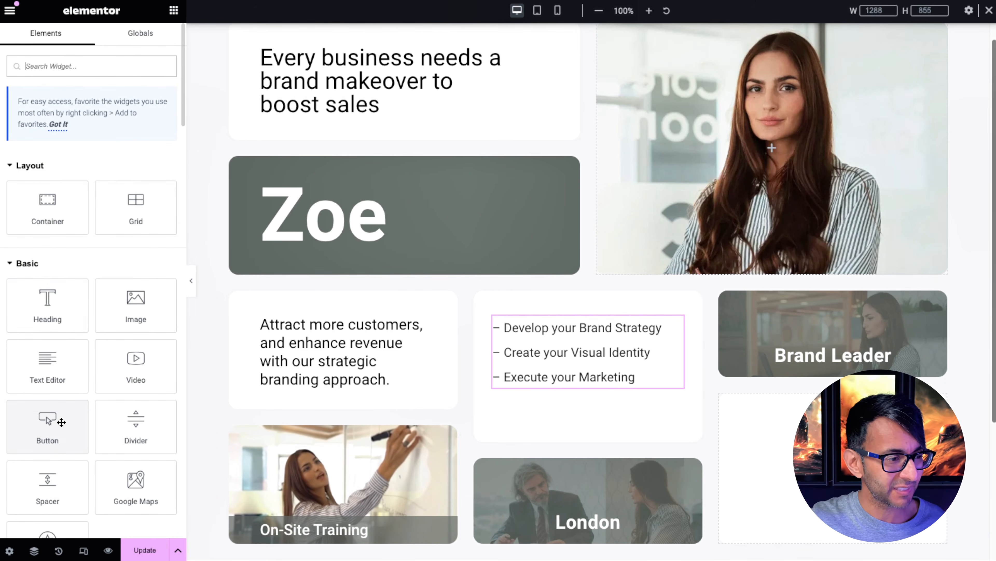
left_click(482, 298)
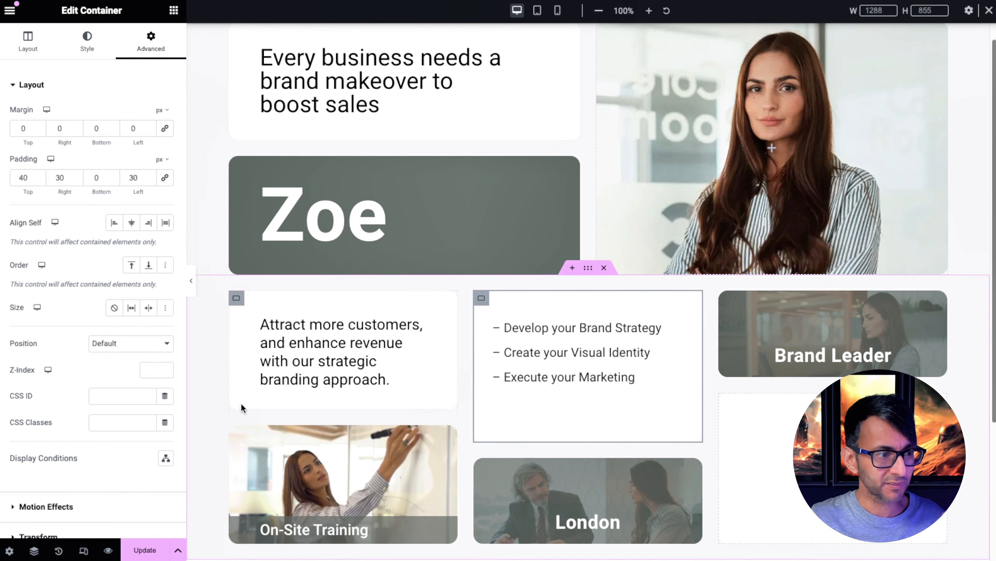
left_click(173, 11)
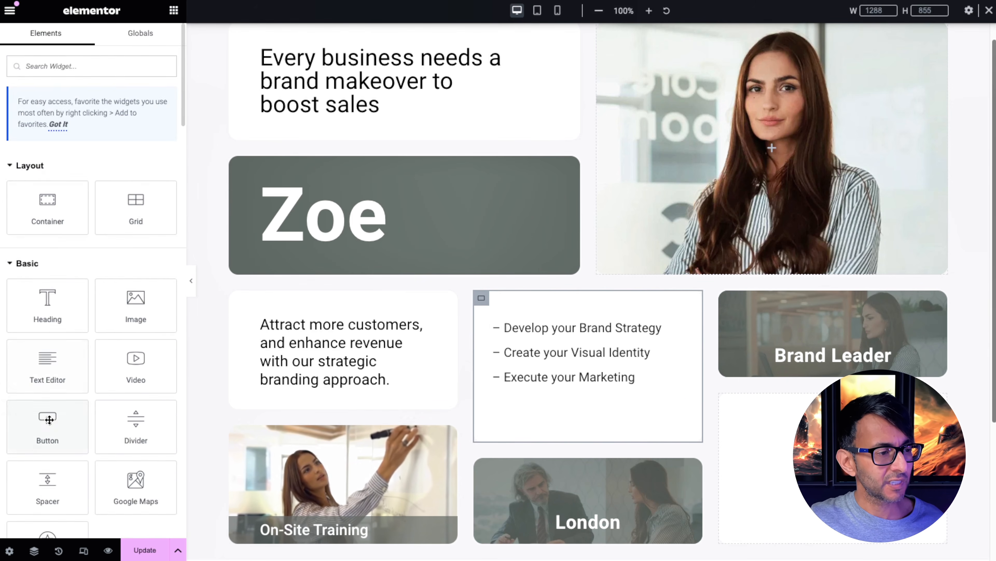
left_click_drag(49, 419, 550, 412)
left_click(88, 40)
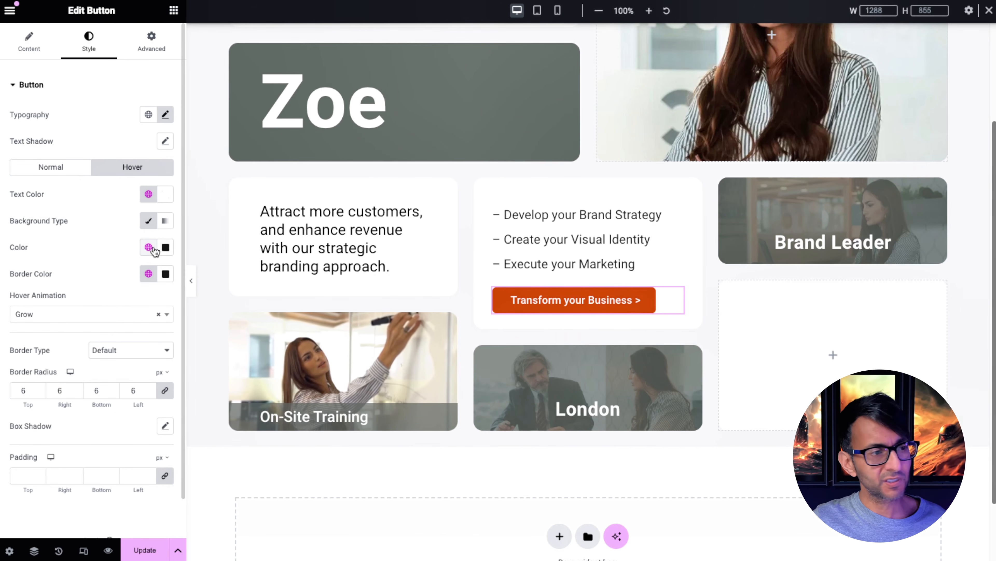
Set the button's hover animation to Grow and preview the layout at full width without the editing panel
left_click(92, 313)
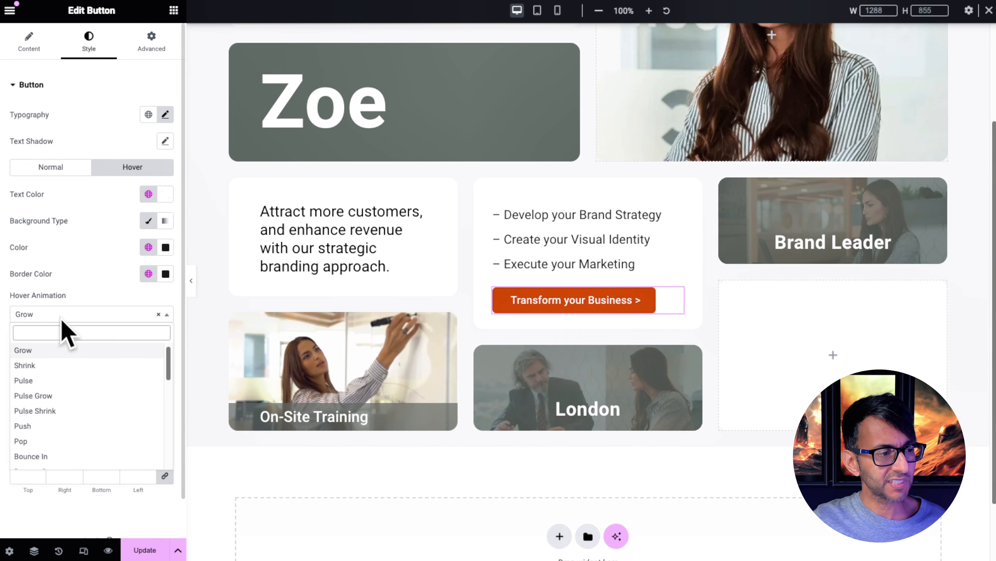
left_click(47, 352)
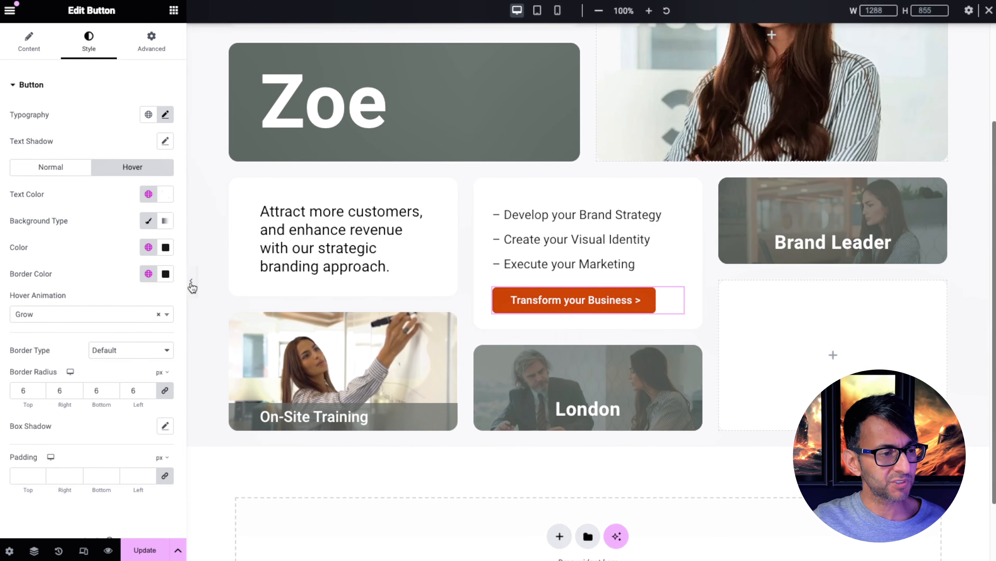
left_click(191, 281)
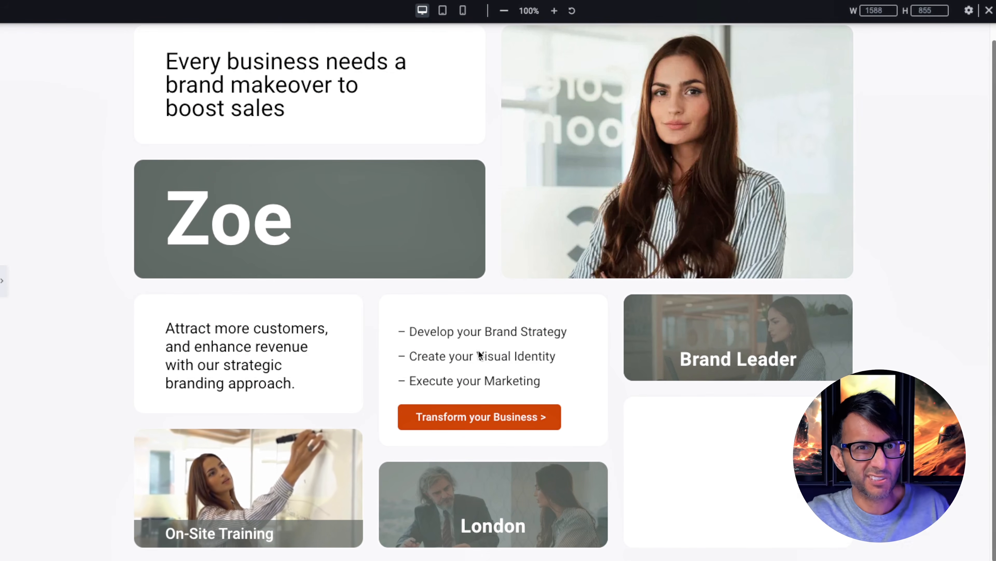
key("ctrl+p")
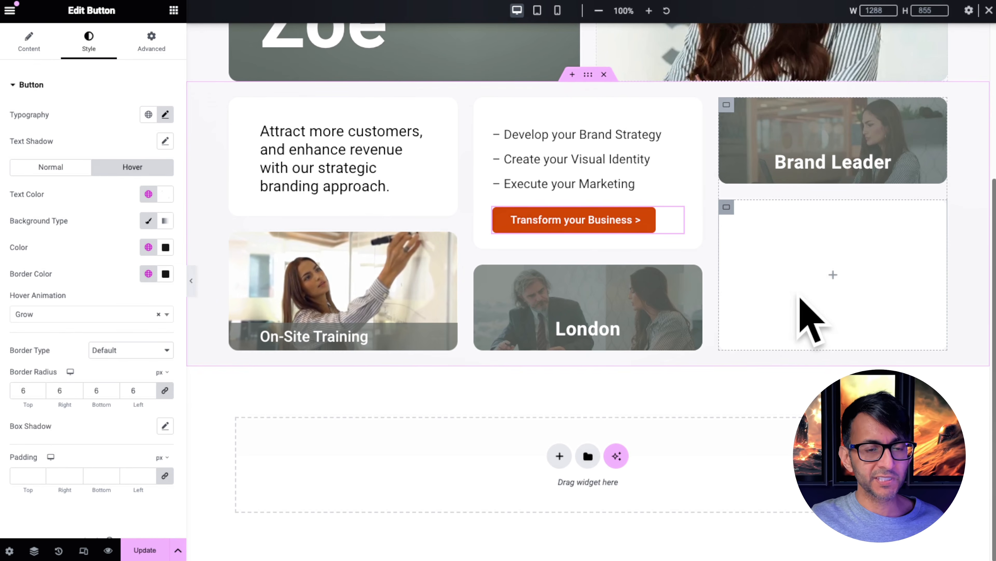
Search the widgets for "quote" and add a Blockquote to Child 3's lower container
left_click(173, 15)
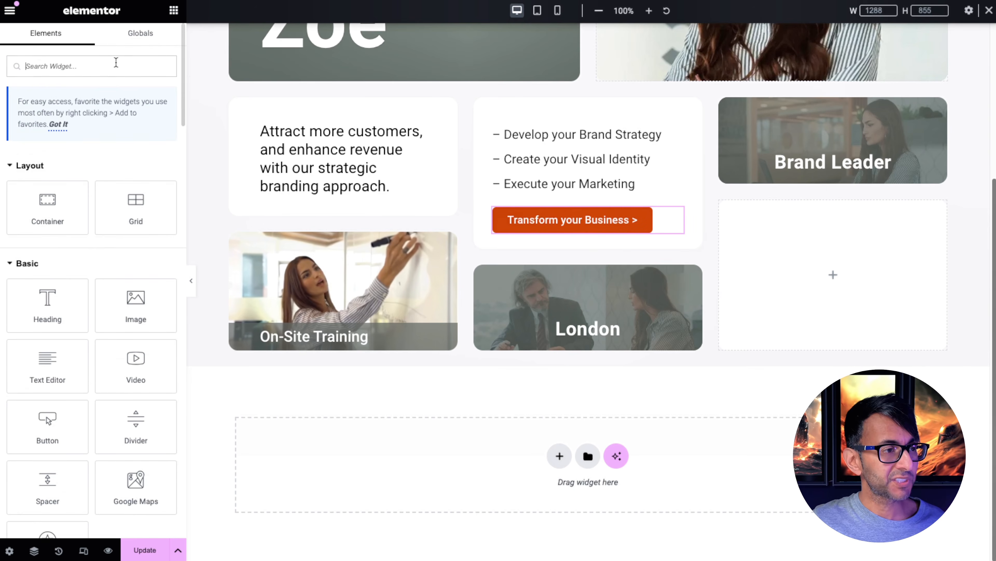
left_click(125, 67)
type("quote")
left_click_drag(136, 172, 828, 257)
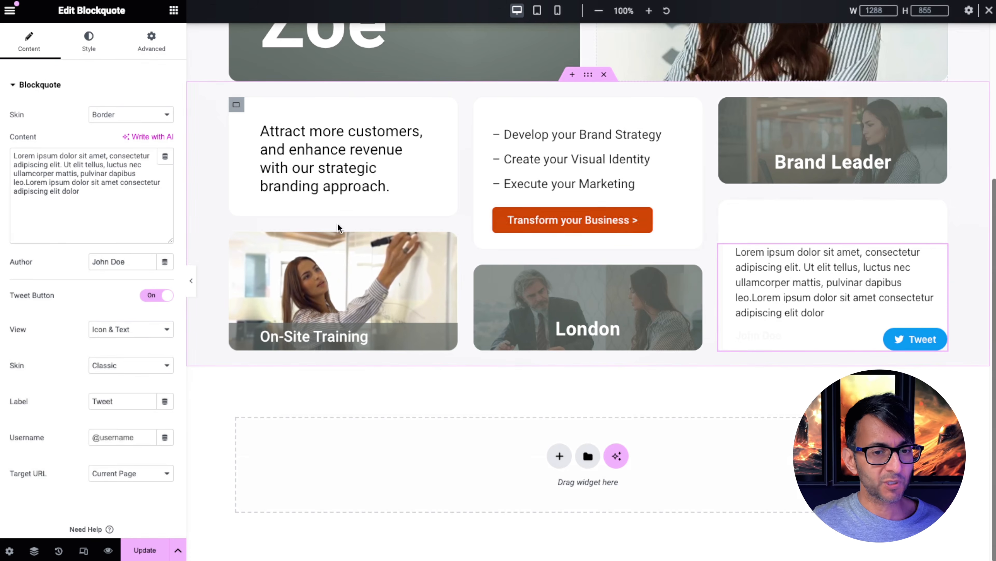
Turn off the blockquote's tweet button and set its skin to Quotation
left_click(157, 297)
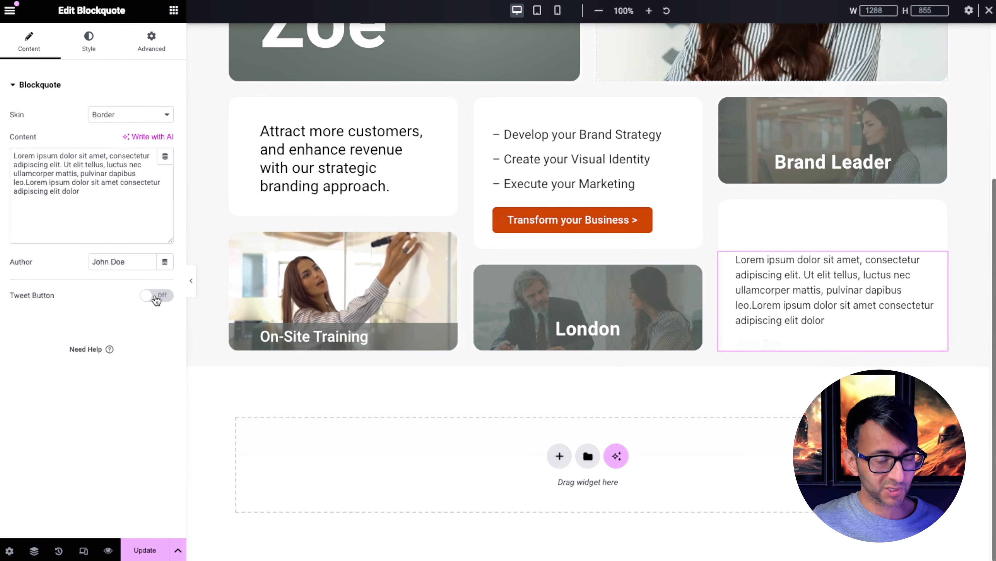
left_click(125, 117)
left_click(129, 130)
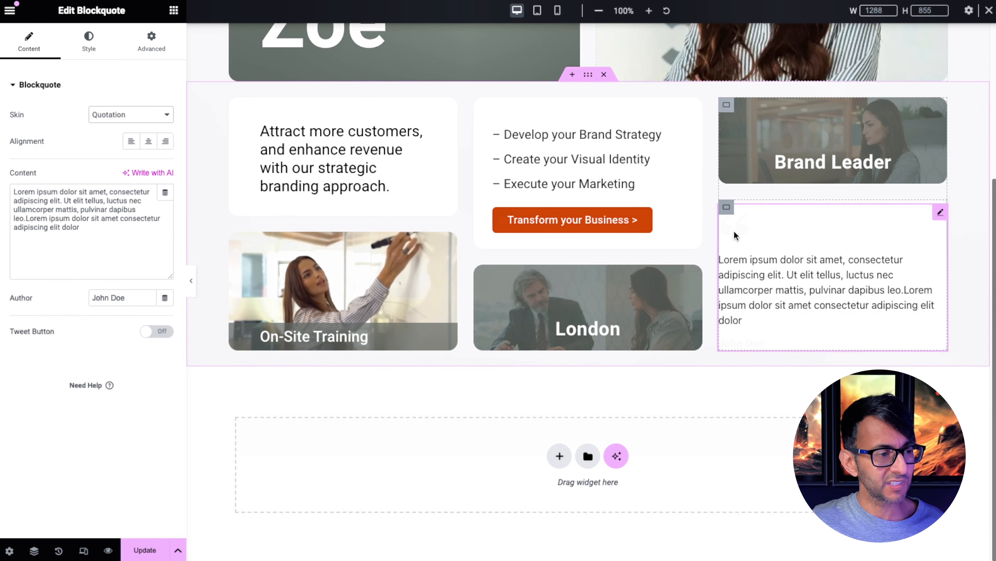
Replace the blockquote text with "Their branding magic tripled our revenue in just a year! Absolutely transformative and beyond our wildest expectations." and clear the author
left_click_drag(82, 230, 1, 188)
type("Their branding magic tripled our revenue in just a year! Absolutely transformative and beyond our wildest expectations.")
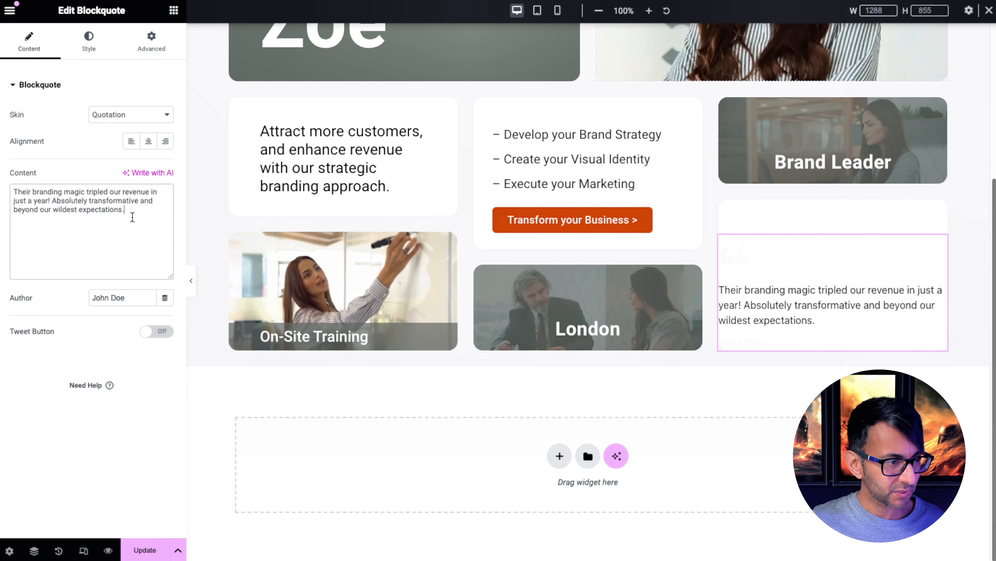
left_click_drag(125, 299, 85, 298)
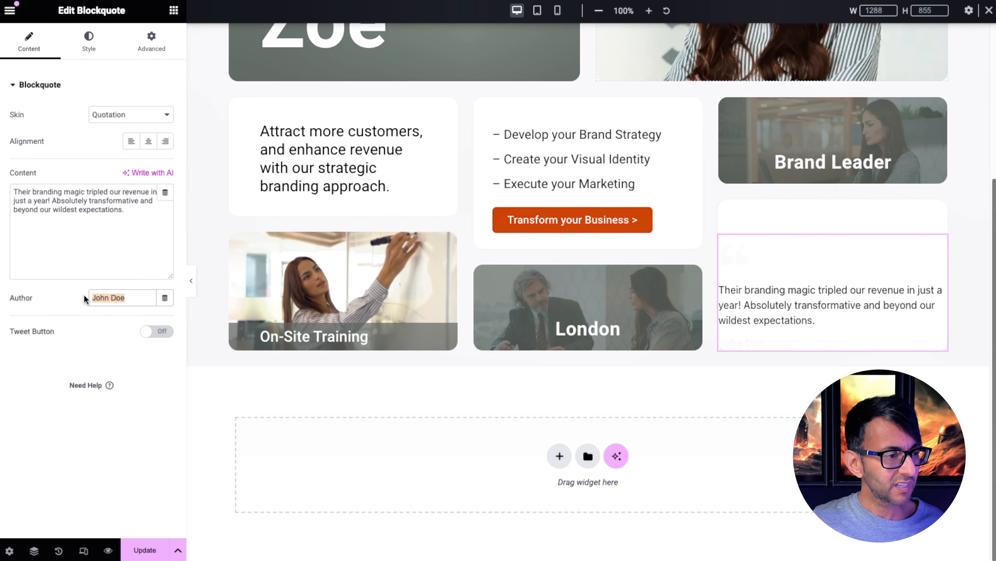
key("BackSpace")
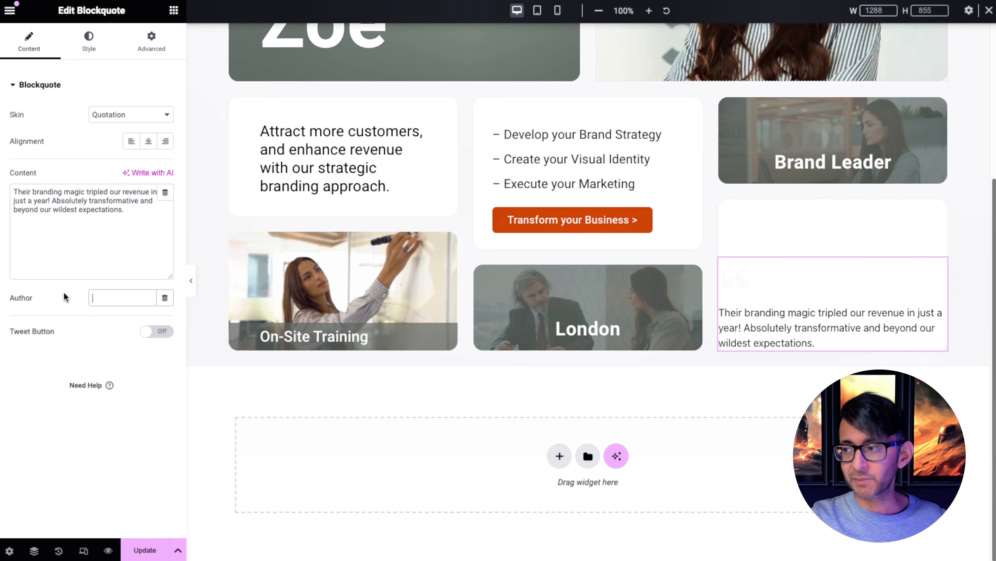
left_click(799, 300)
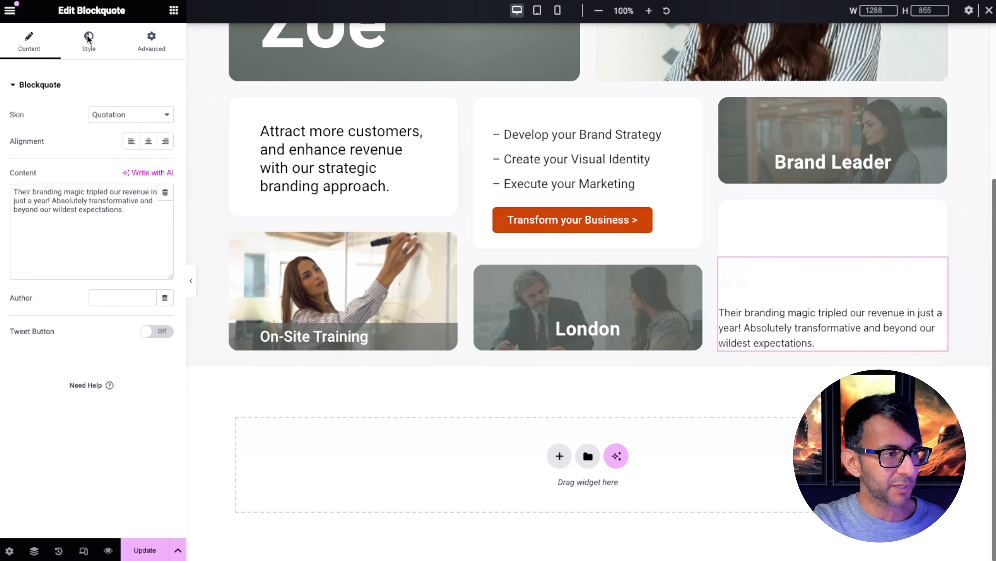
Try the global colour New Item #4 on the blockquote's quotation mark, then set it to the global orange-red matching the button
left_click(83, 53)
left_click(102, 340)
left_click(147, 180)
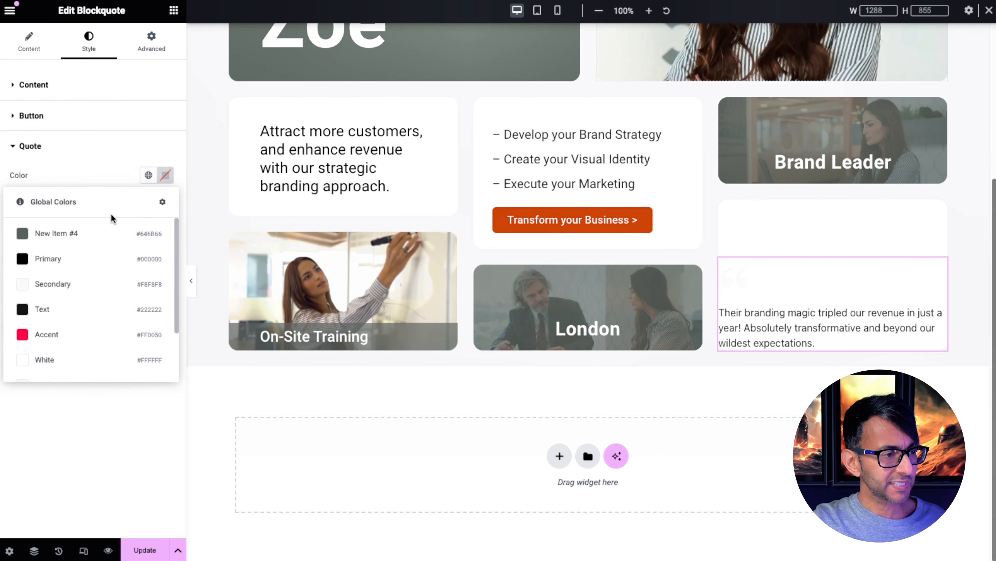
left_click(84, 233)
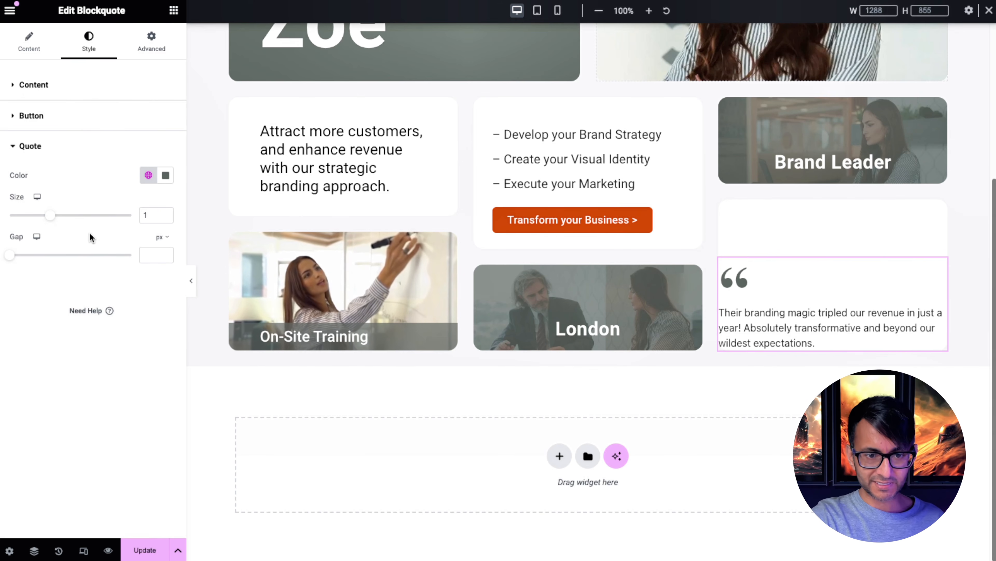
left_click(148, 175)
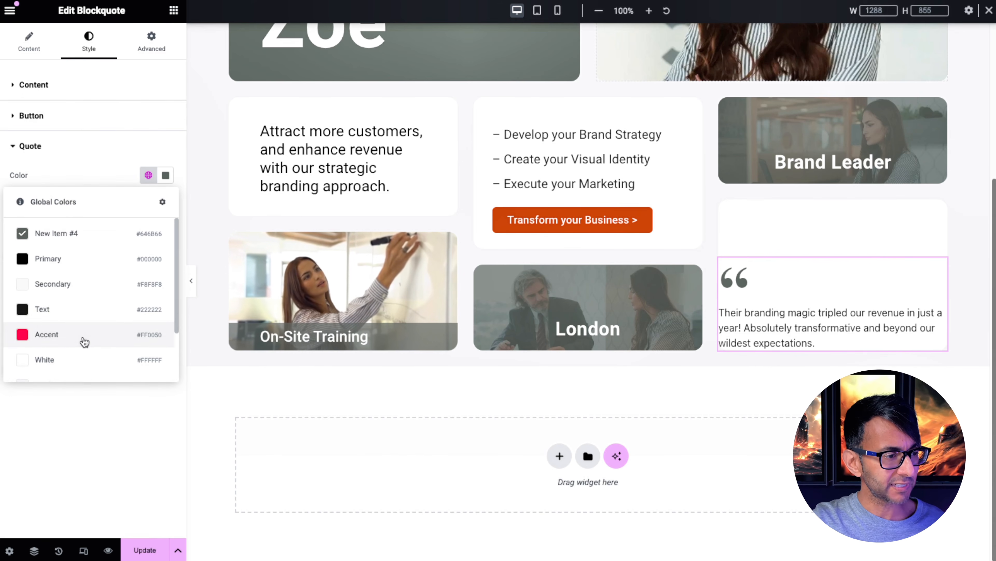
scroll(82, 339, "down", 2)
left_click(73, 342)
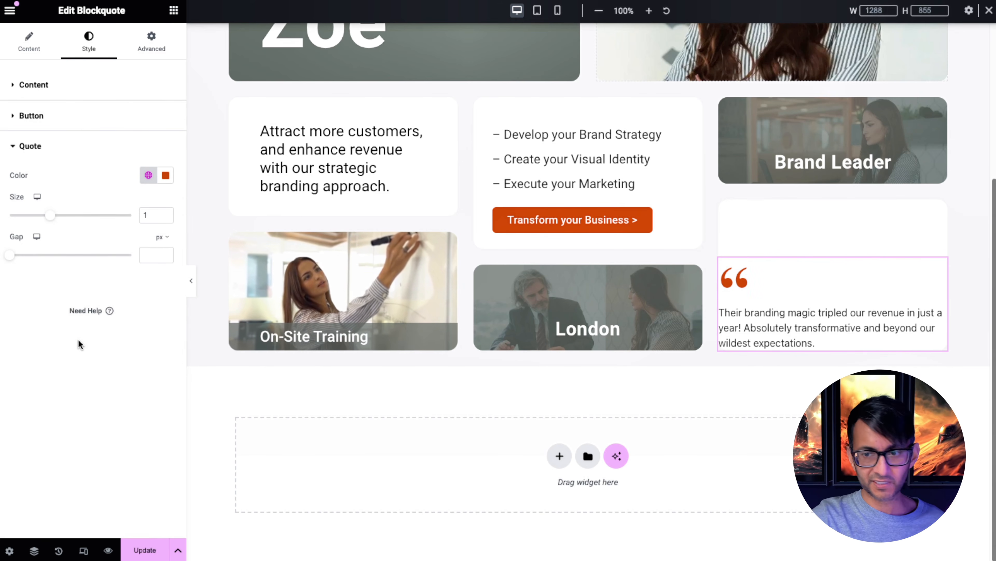
Unlink the blockquote's margin and padding sides, adjust its top margin, and check the layout at full width
scroll(685, 387, "up", 3)
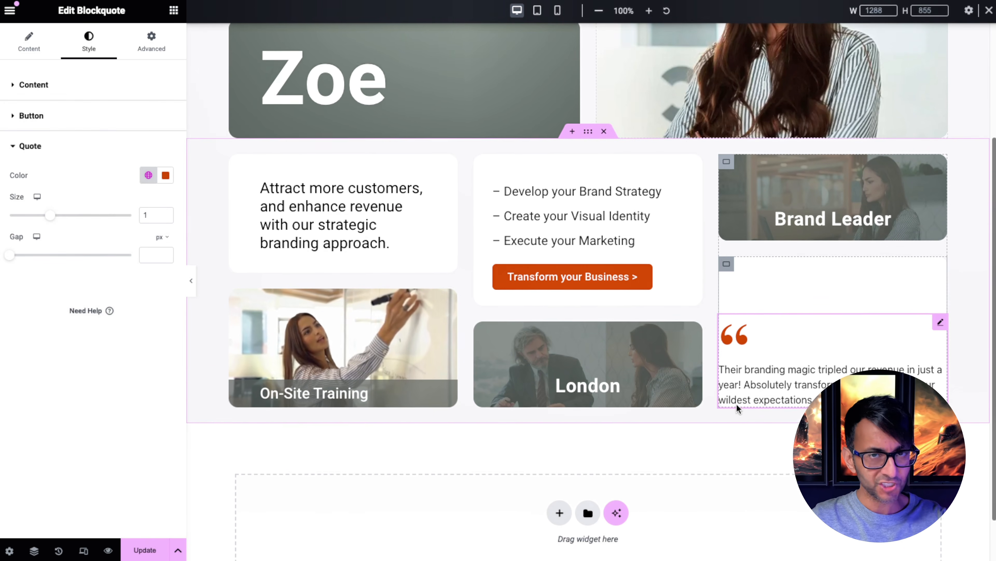
scroll(737, 404, "up", 5)
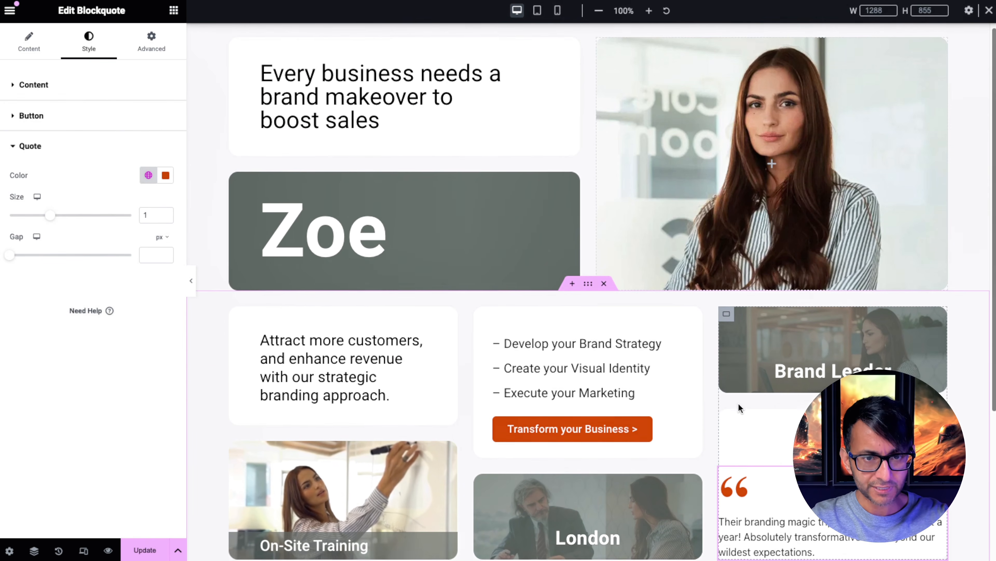
scroll(739, 403, "down", 5)
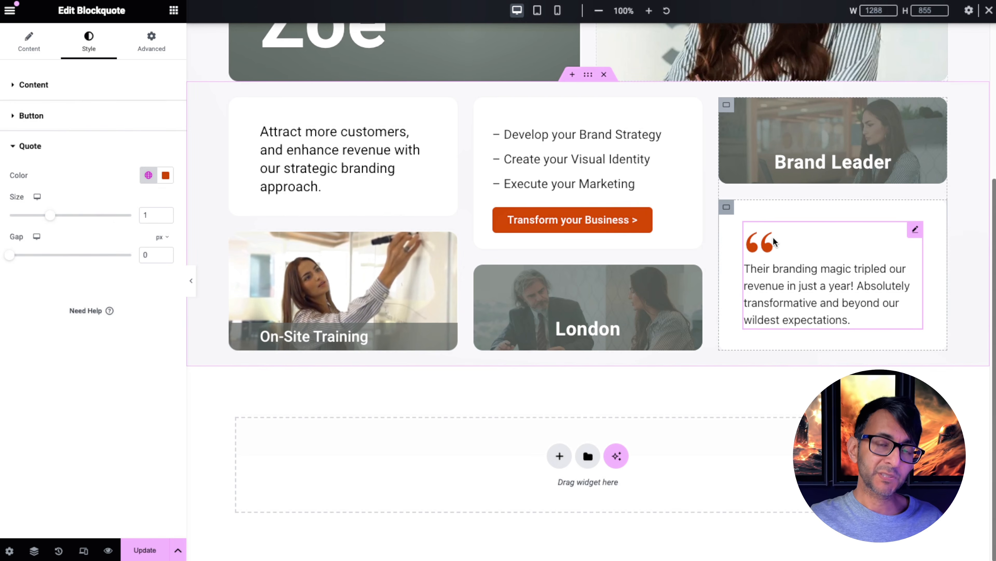
left_click(153, 39)
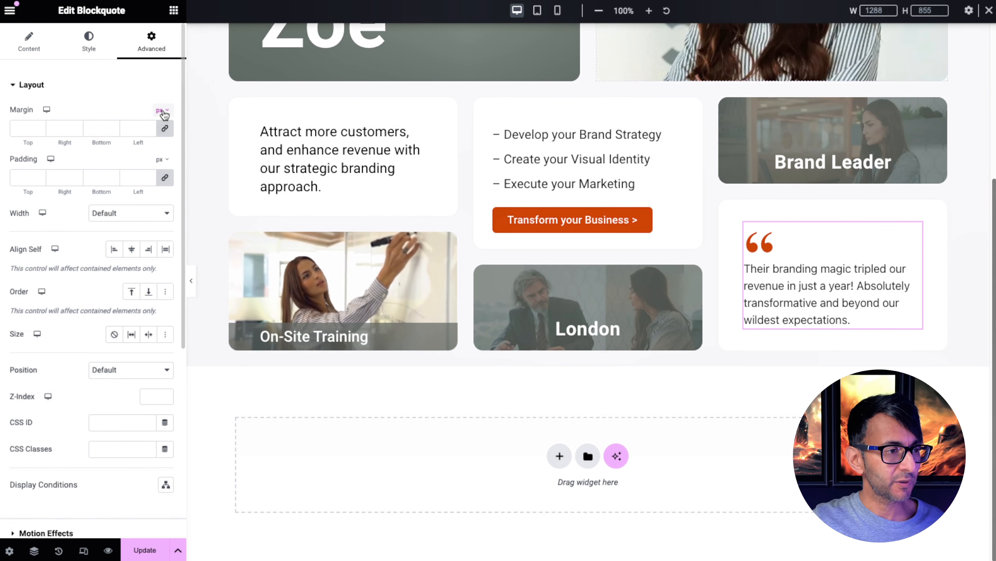
left_click(165, 177)
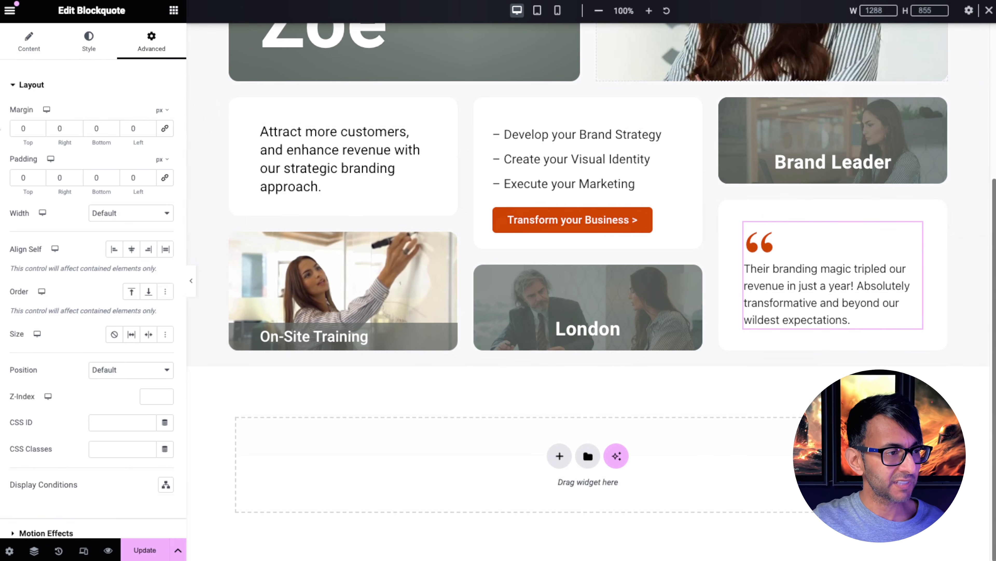
left_click(41, 131)
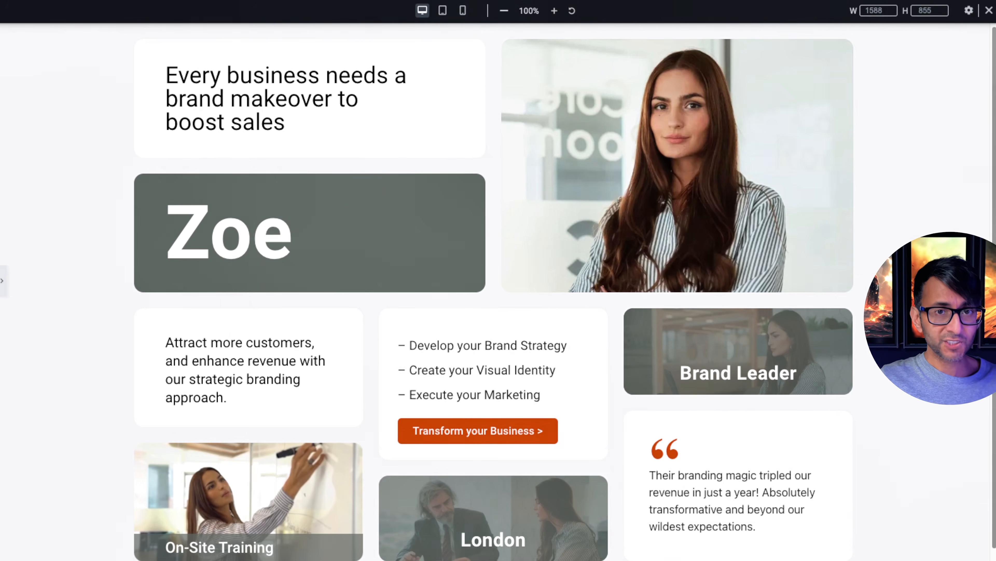
scroll(494, 291, "down", 1)
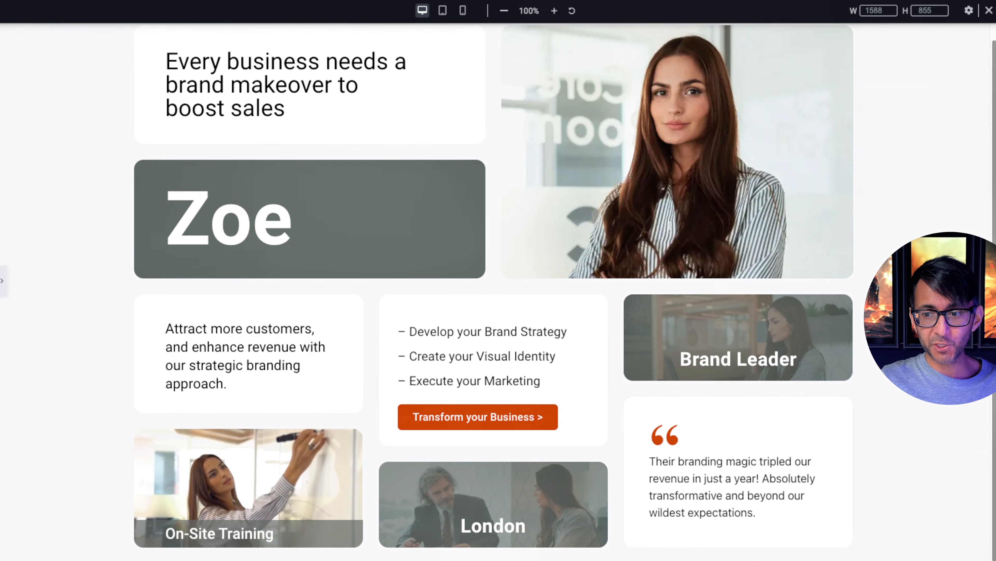
scroll(516, 200, "up", 1)
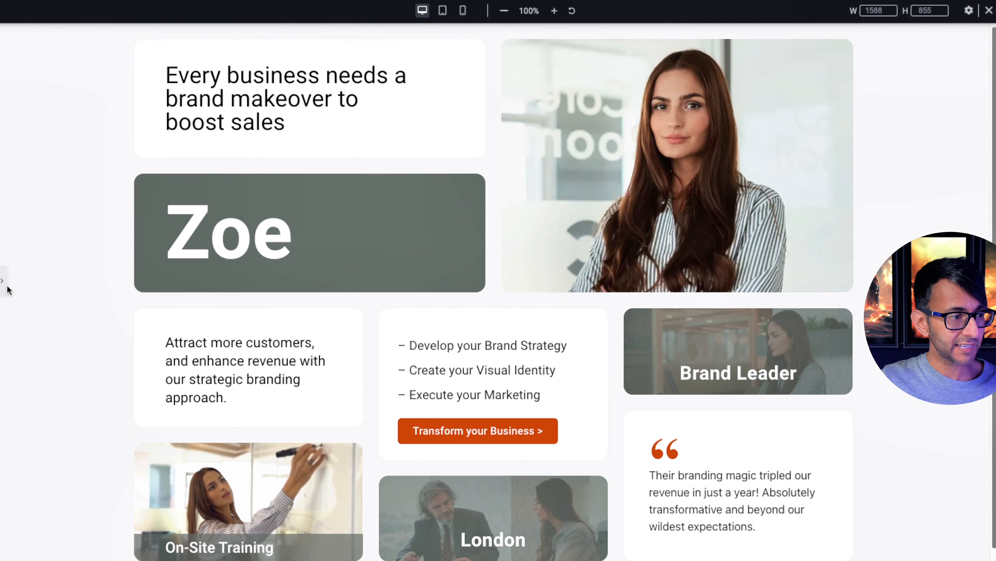
Set the background colour of both Bento Parent containers to #EDEDEE and preview the layout at full width
left_click(3, 281)
left_click(588, 34)
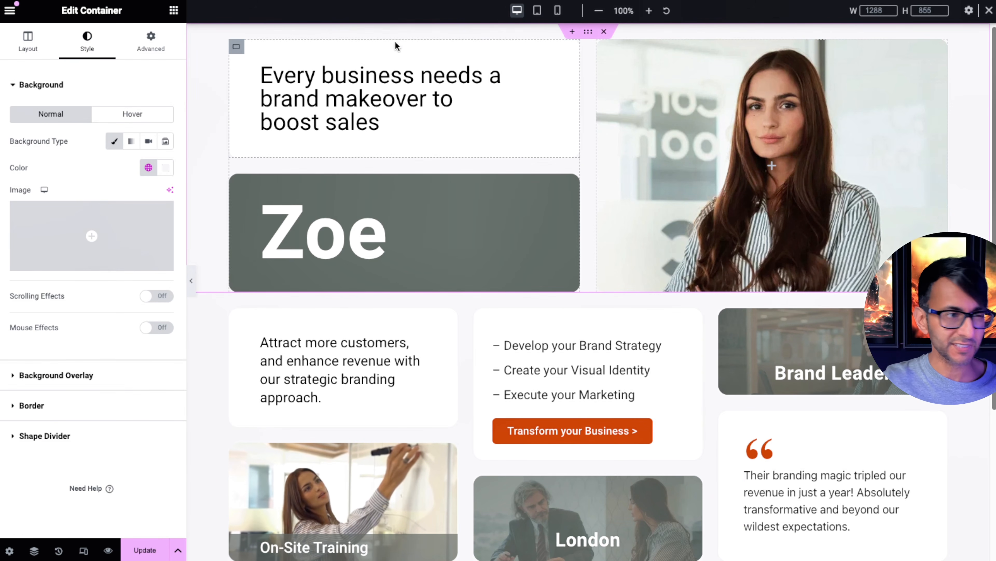
left_click(165, 168)
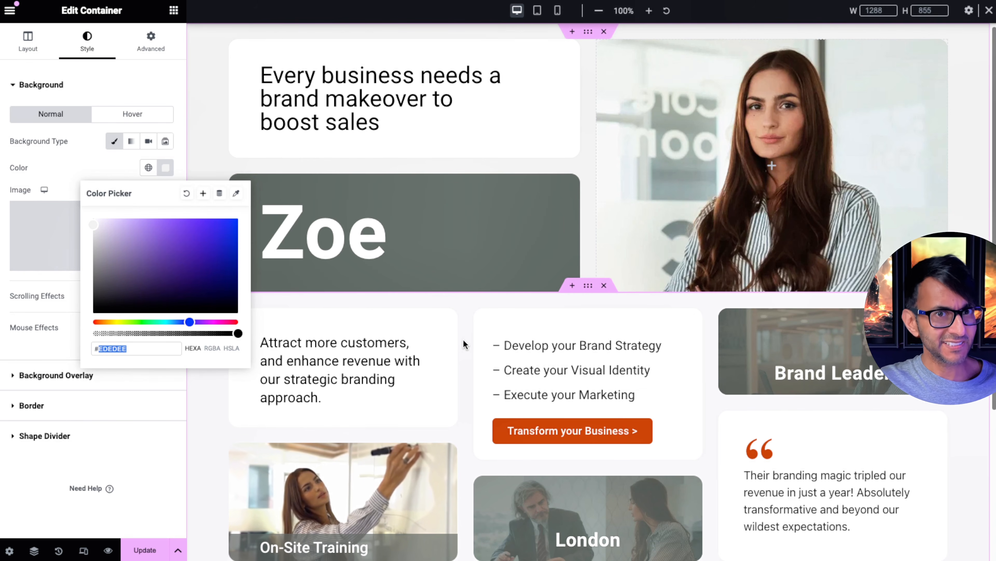
left_click(464, 345)
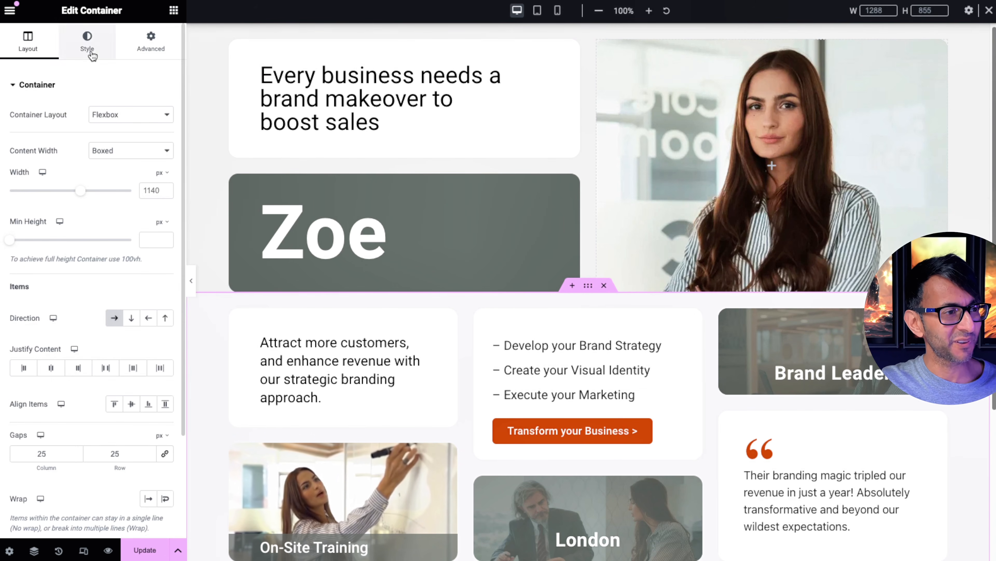
left_click(87, 43)
left_click(163, 169)
key("ctrl+p")
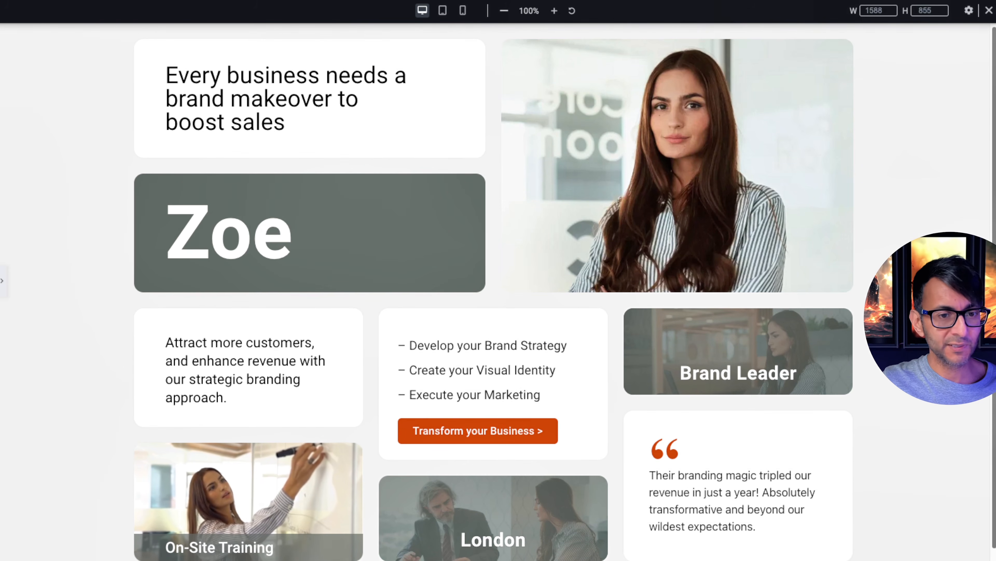
scroll(565, 294, "down", 1)
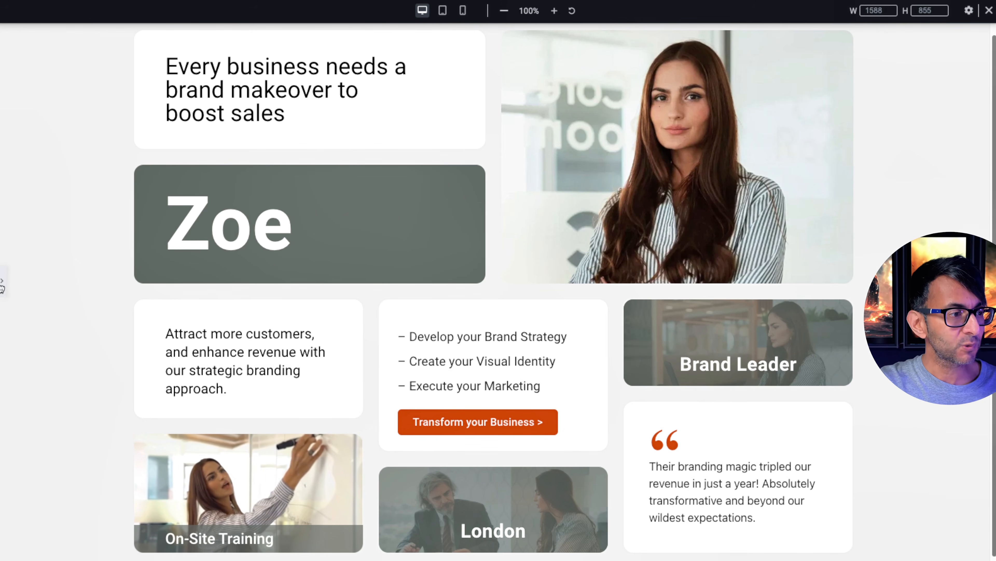
In the mobile view, set the top heading's font size to 27 px and its line height to 1.2 em
left_click(2, 281)
left_click(558, 11)
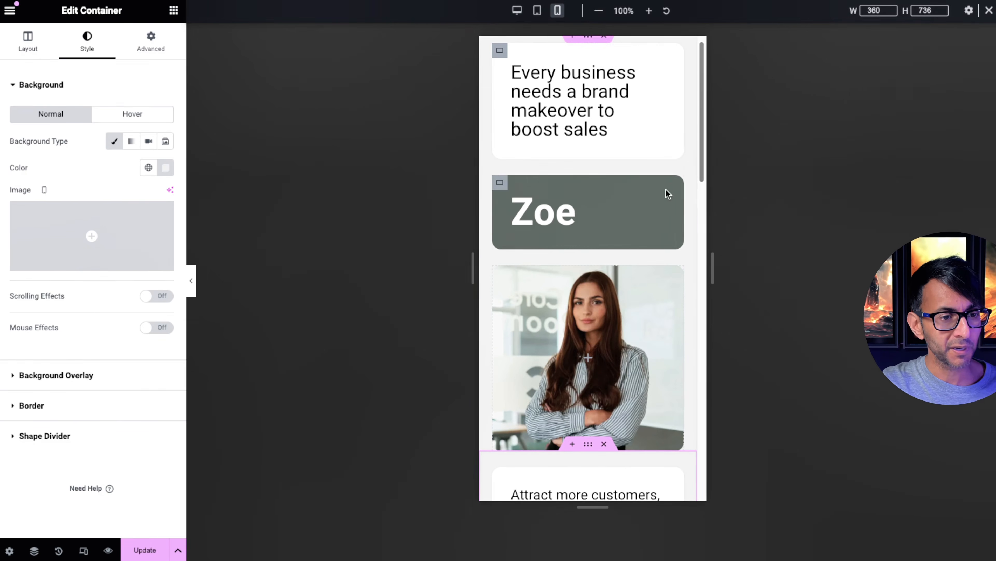
left_click(629, 100)
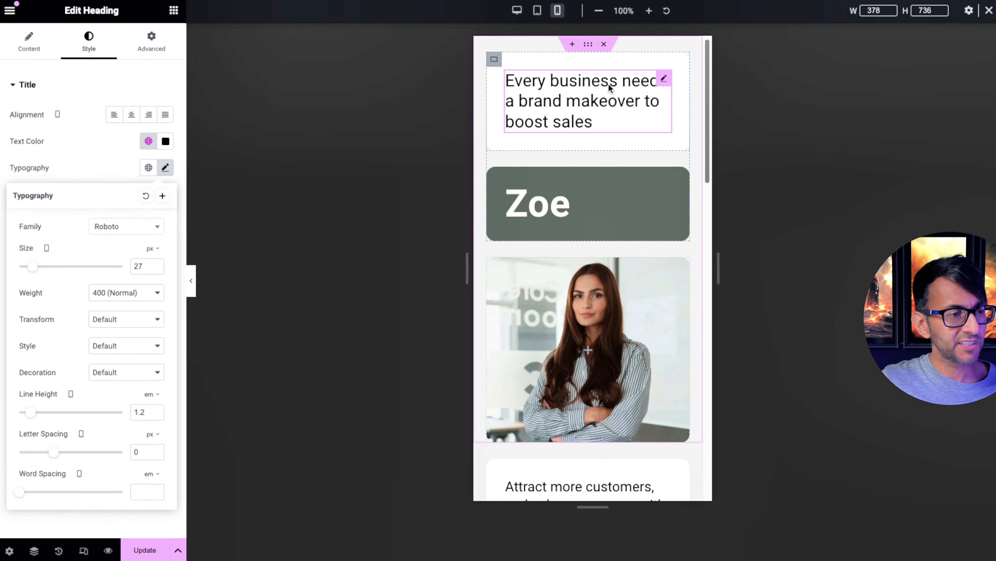
Set Child 3's mobile direction to Column - reversed so the blockquote sits above the Brand Leader box
left_click_drag(707, 73, 729, 323)
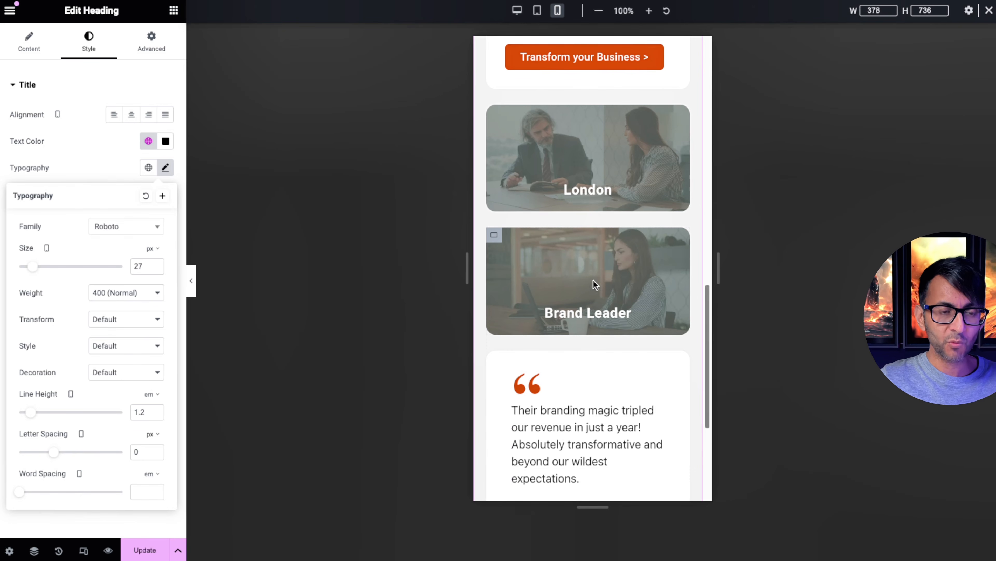
left_click(35, 550)
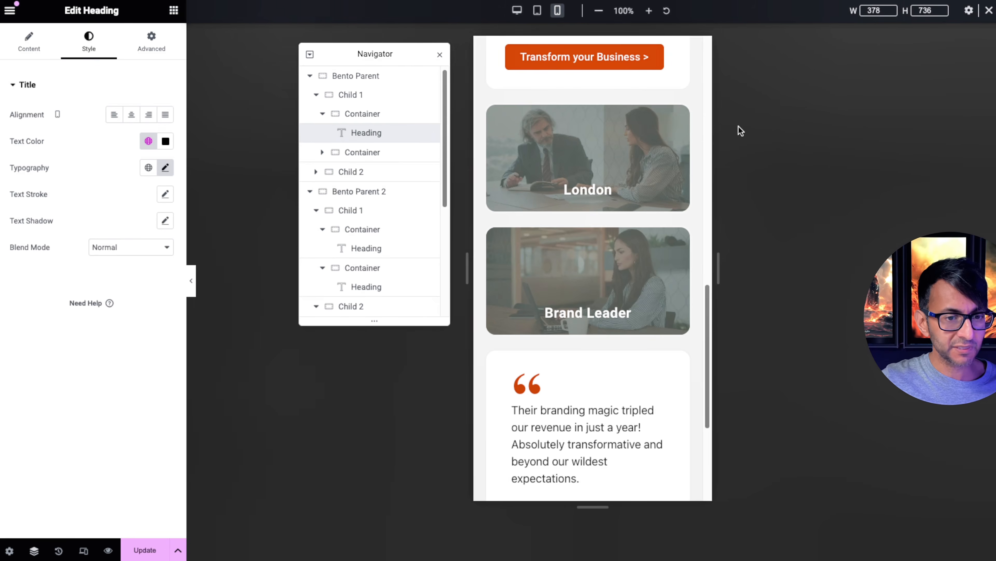
left_click(567, 262)
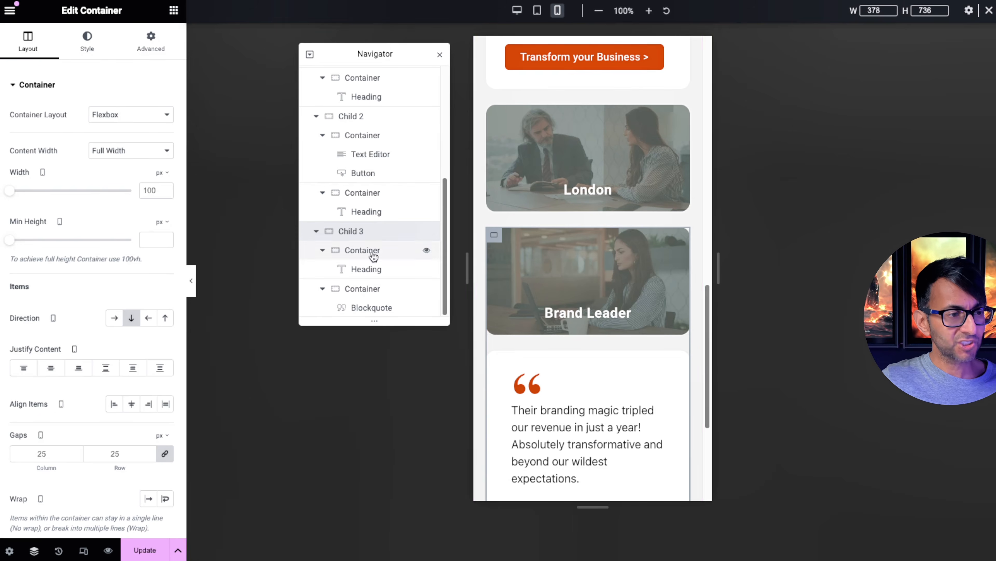
left_click(165, 319)
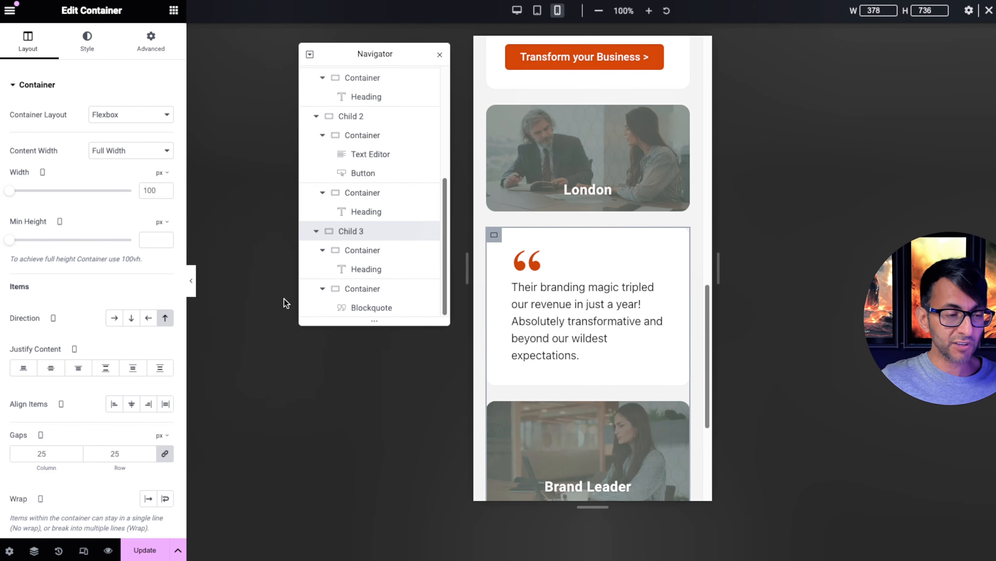
left_click(135, 319)
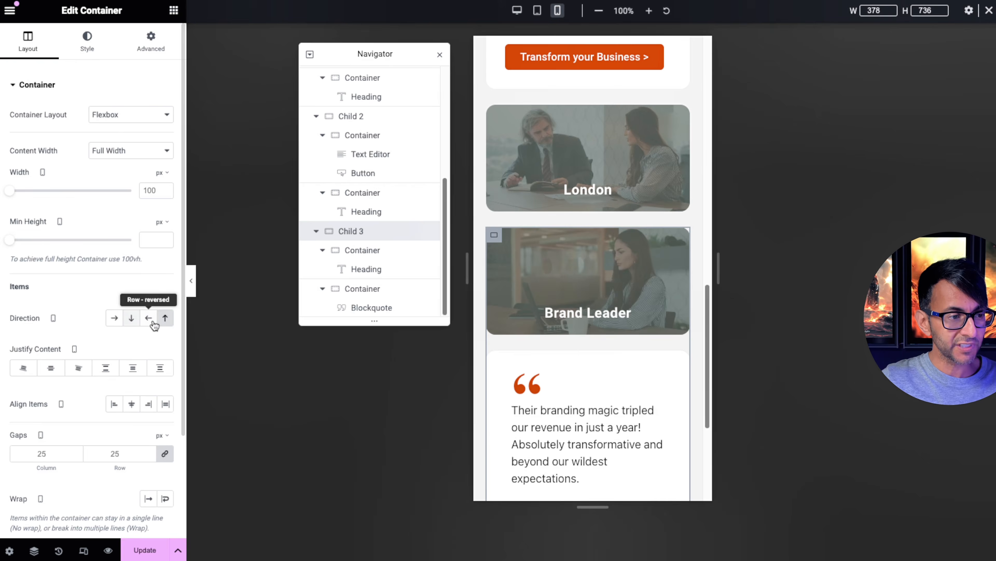
left_click(165, 318)
mouse_move(707, 301)
left_mouse_down()
mouse_move(715, 324)
mouse_move(721, 296)
left_mouse_up()
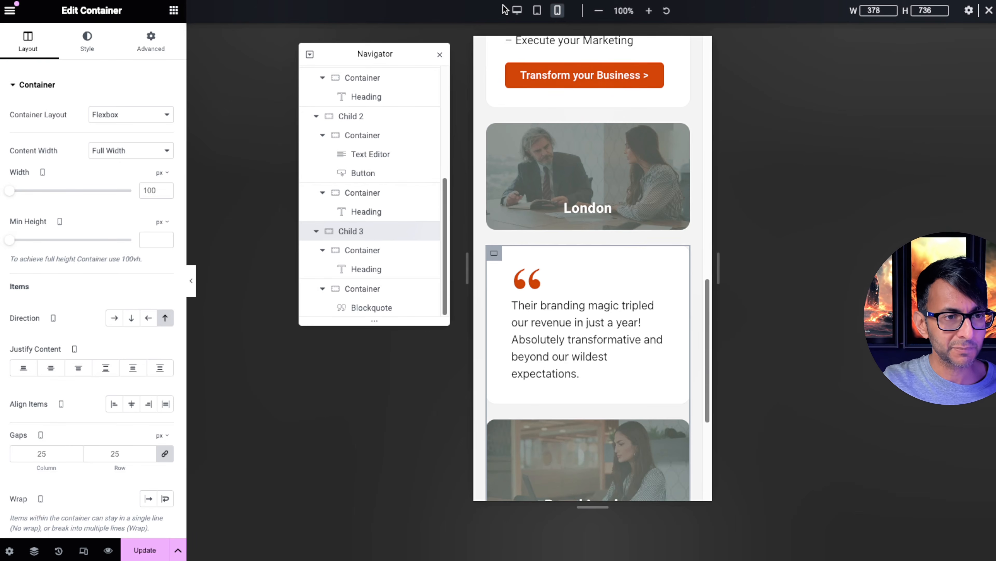
Return to the desktop view, move the Navigator aside, and preview the layout without the editing panel
left_click(517, 10)
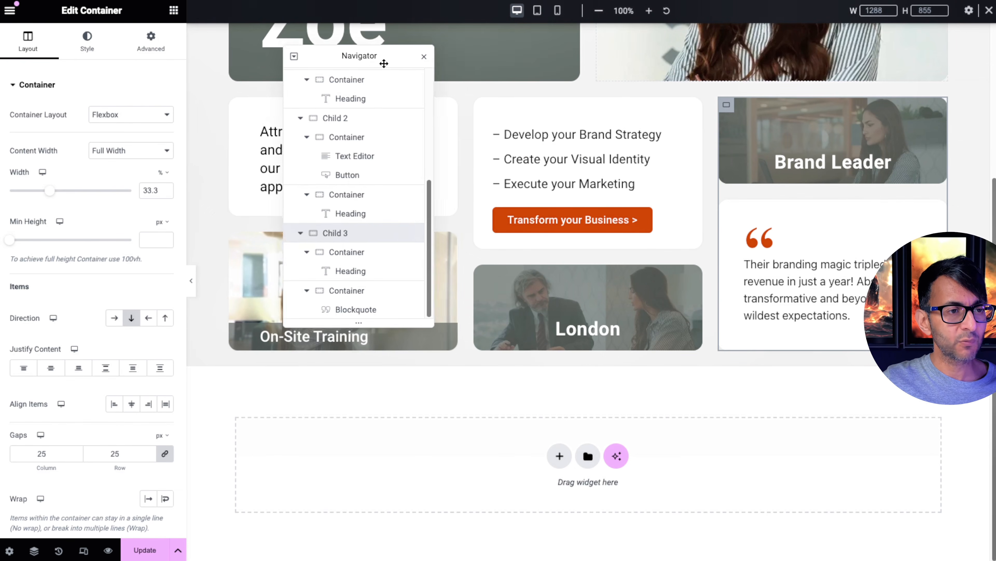
left_click_drag(382, 59, 345, 245)
left_click(192, 283)
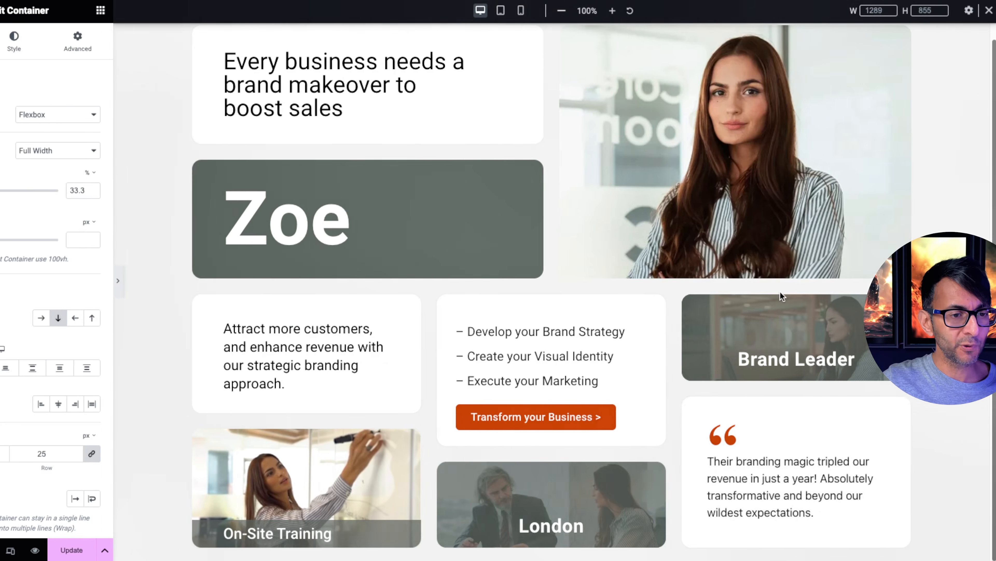